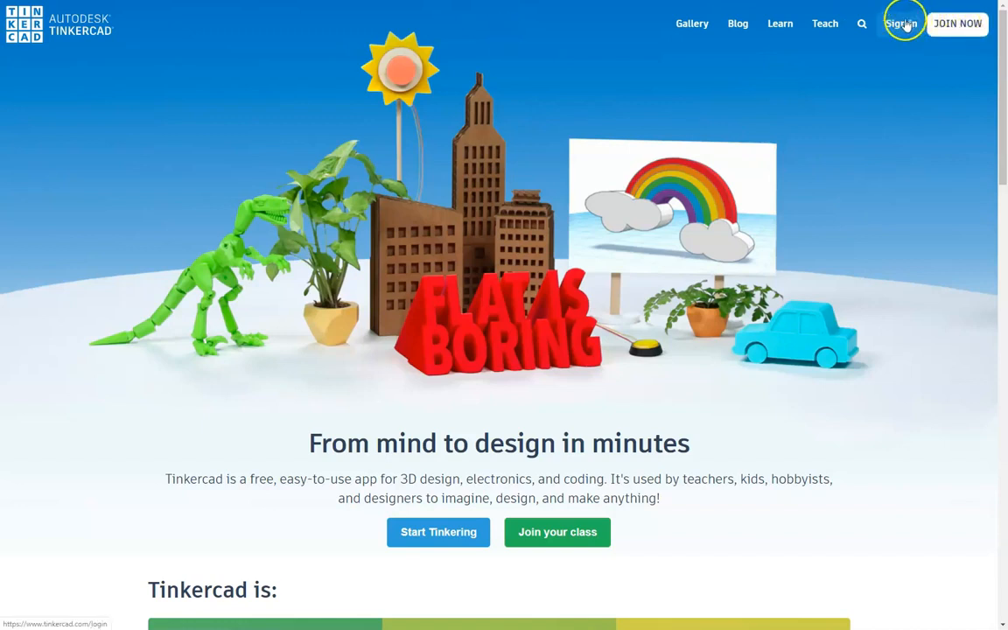
- Review the personal account creation and sign-in options, and sign in with a Google account
{"action": "left_click", "coordinate": [968, 34]}
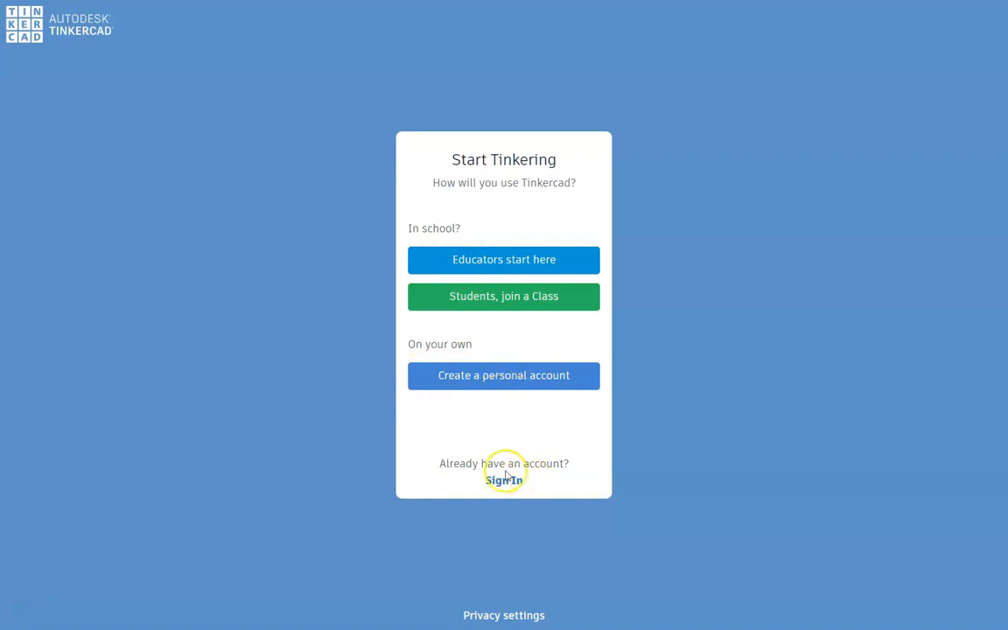
{"action": "left_click", "coordinate": [507, 378]}
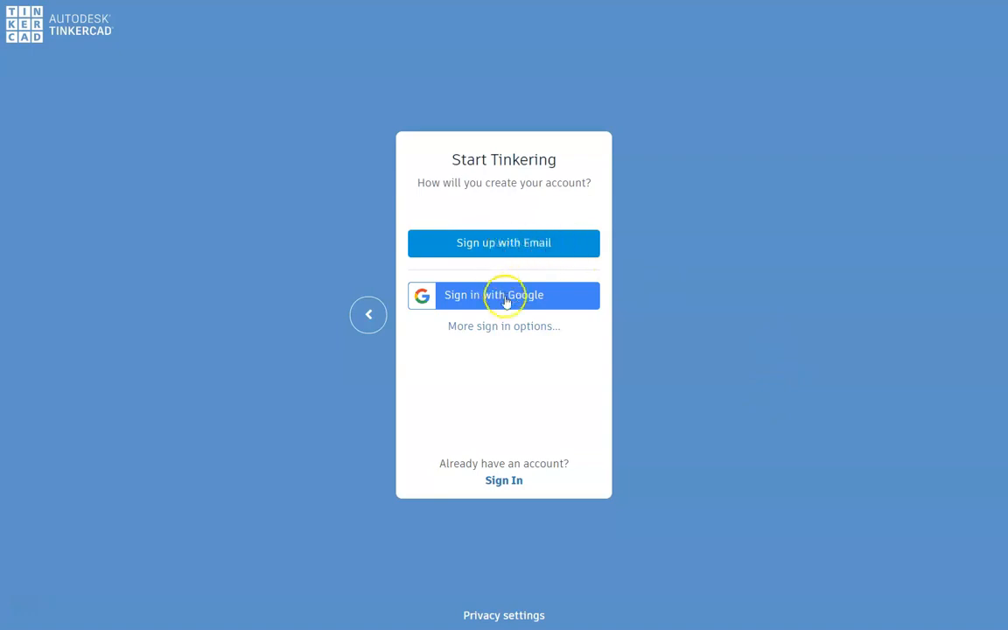
{"action": "left_click", "coordinate": [516, 326]}
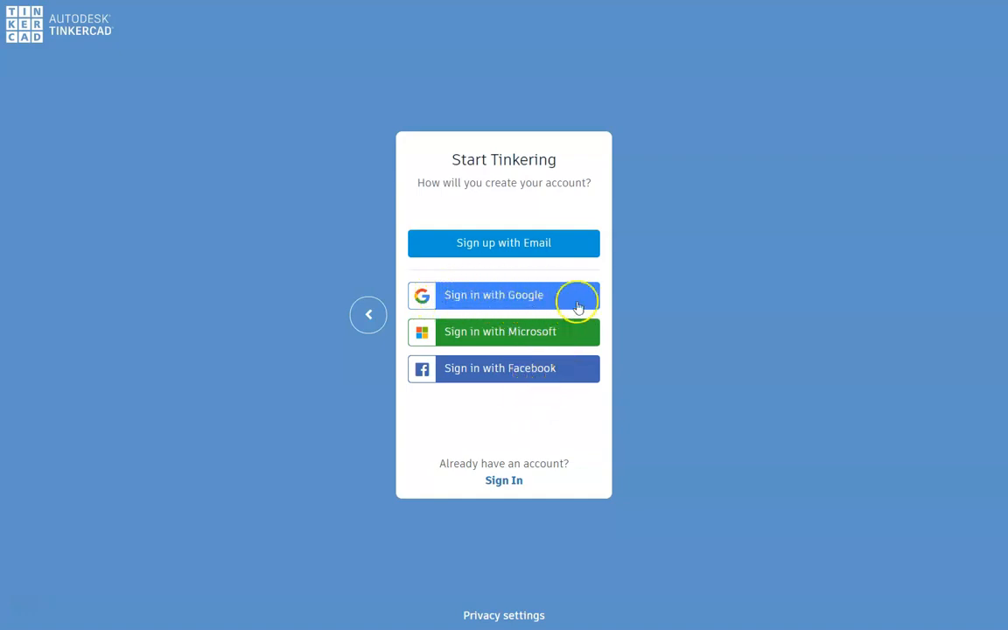
{"action": "left_click", "coordinate": [504, 481]}
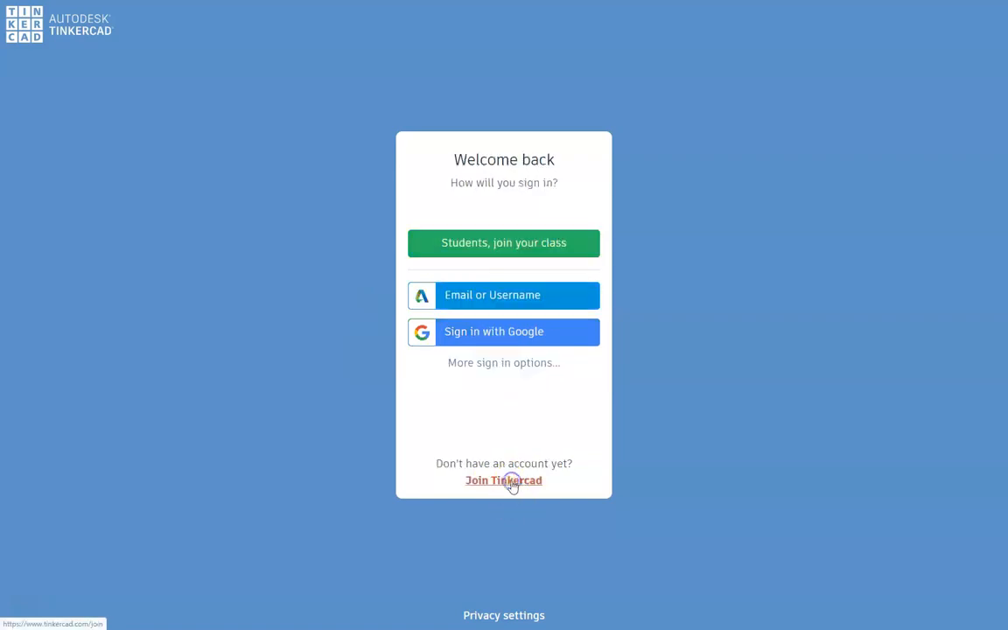
{"action": "left_click", "coordinate": [504, 334]}
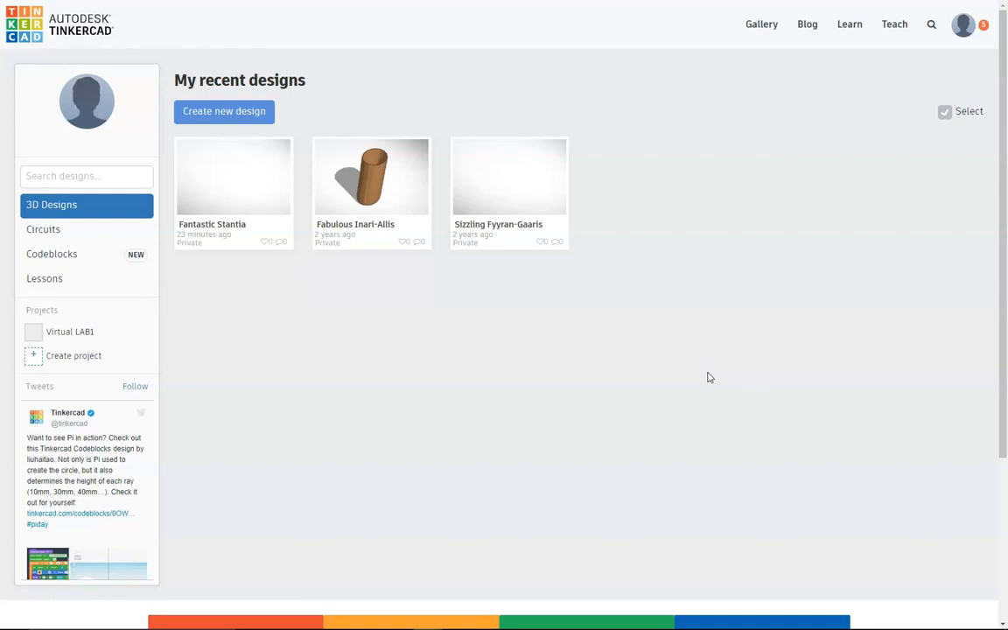
- Create a new circuit in the Circuits section and show all available components in the library
{"action": "left_click", "coordinate": [46, 237]}
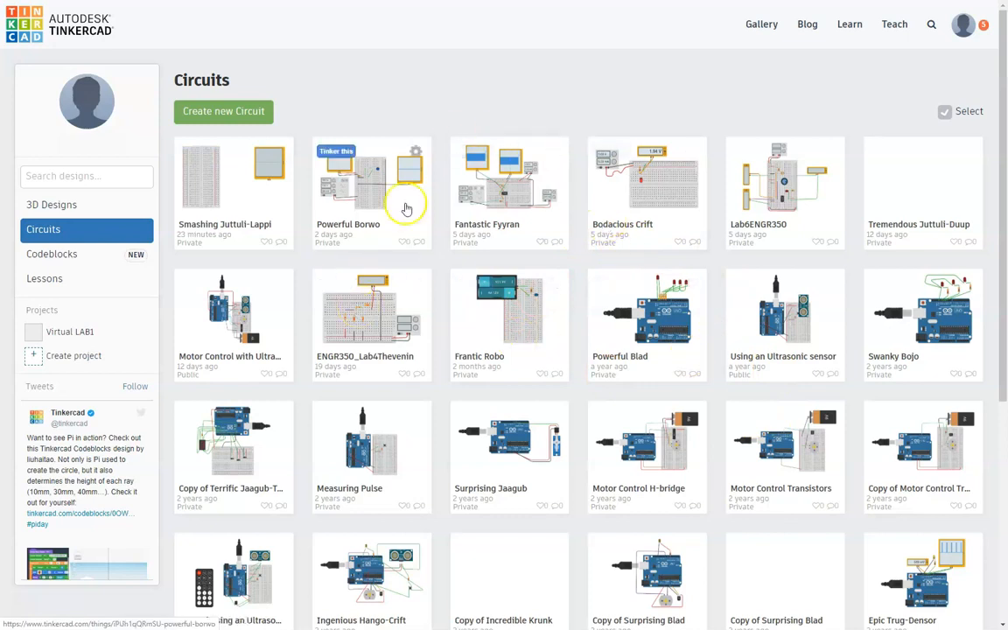
{"action": "left_click", "coordinate": [226, 112]}
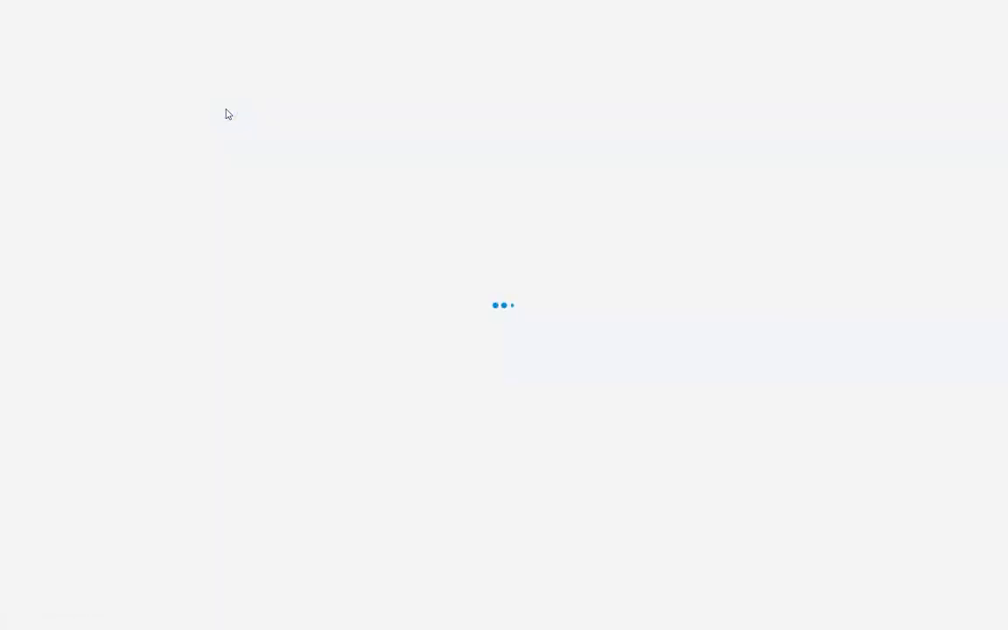
{"action": "left_click", "coordinate": [221, 121]}
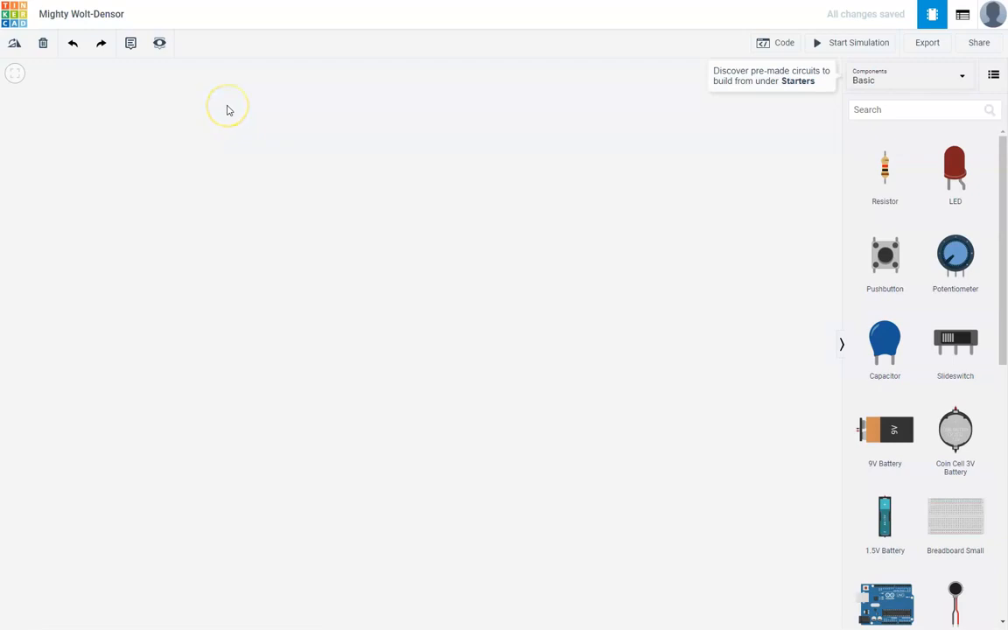
{"action": "left_click", "coordinate": [71, 12]}
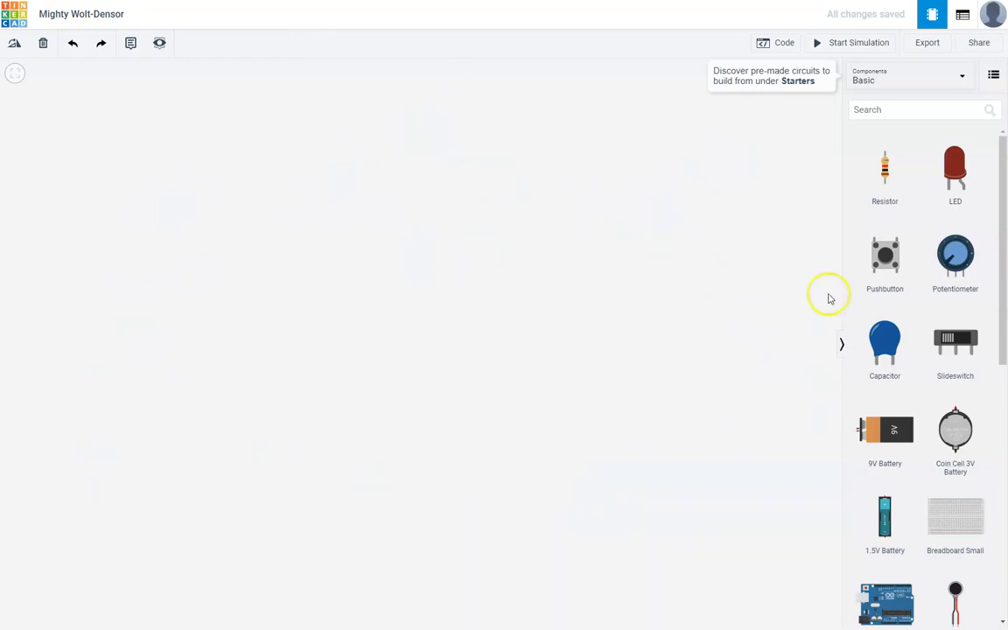
{"action": "left_click", "coordinate": [967, 76]}
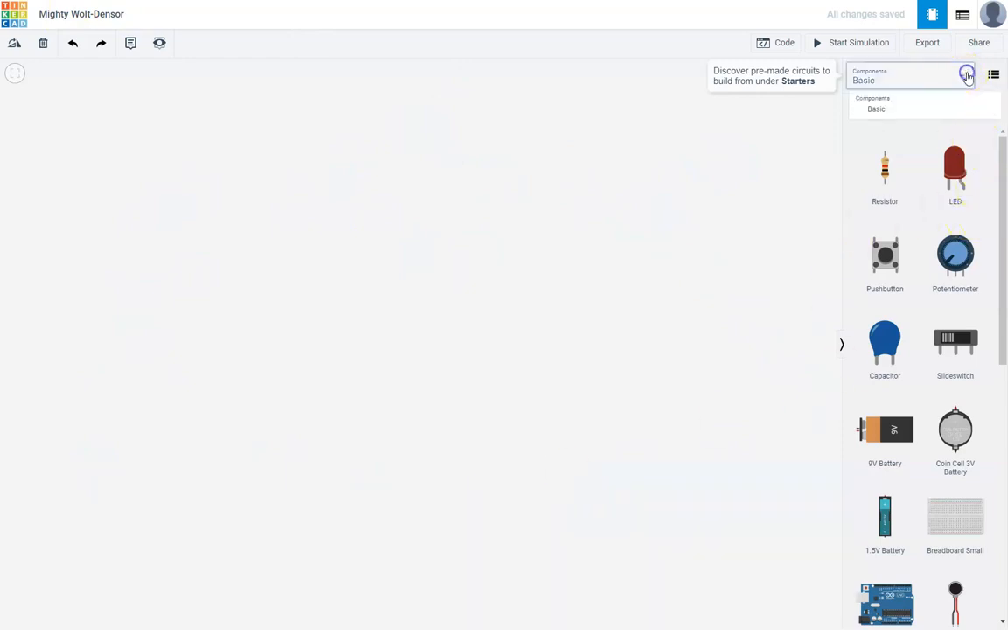
{"action": "left_click", "coordinate": [875, 128]}
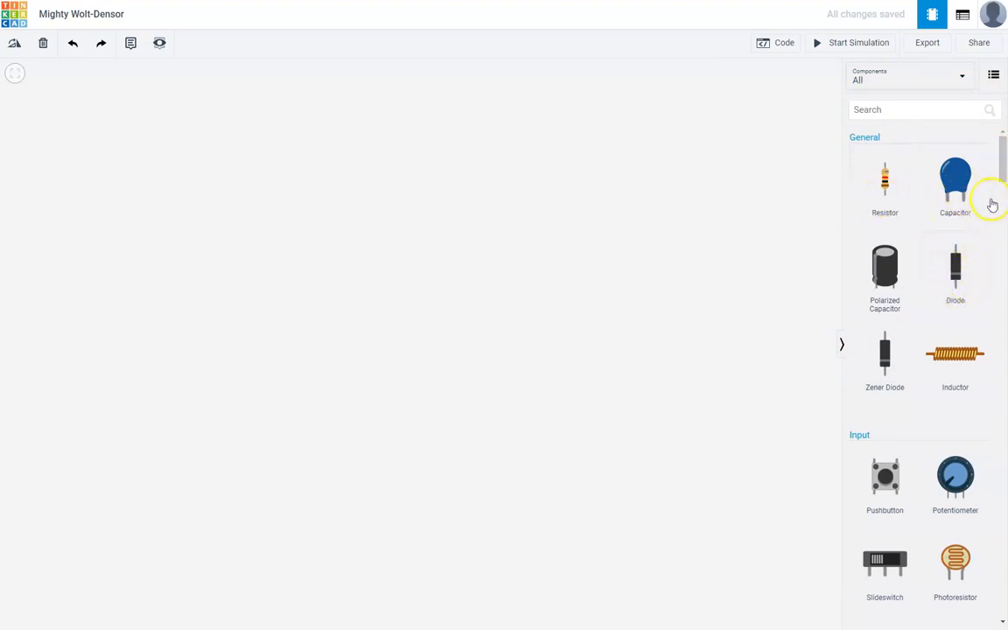
- Examine the component library's categories, including inputs, breadboards, microcontrollers, instruments and integrated circuits
{"action": "left_click_drag", "start_coordinate": [1000, 170], "coordinate": [1002, 201]}
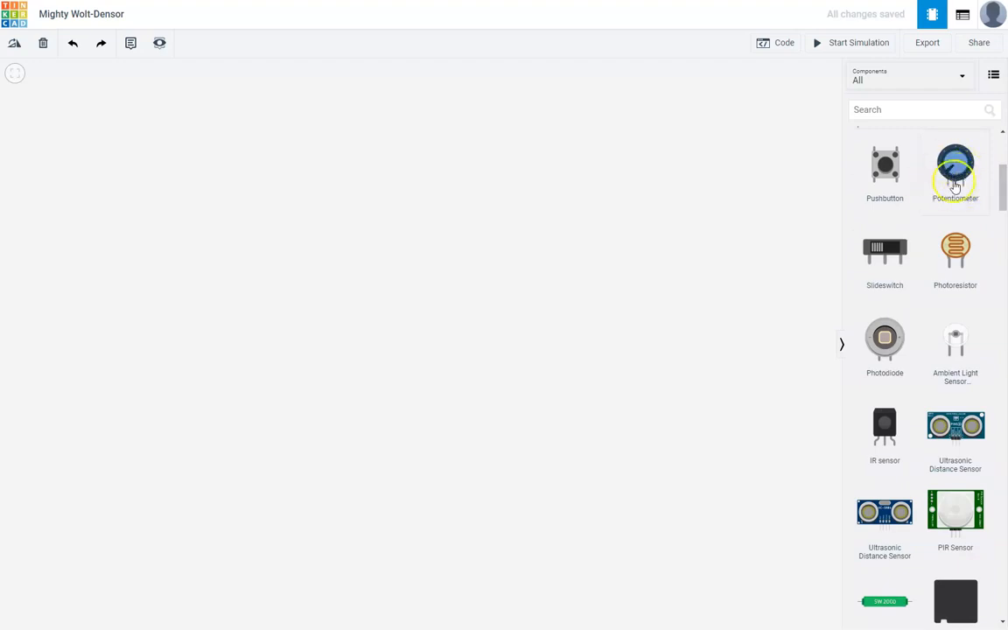
{"action": "left_click_drag", "start_coordinate": [1002, 201], "coordinate": [1001, 396]}
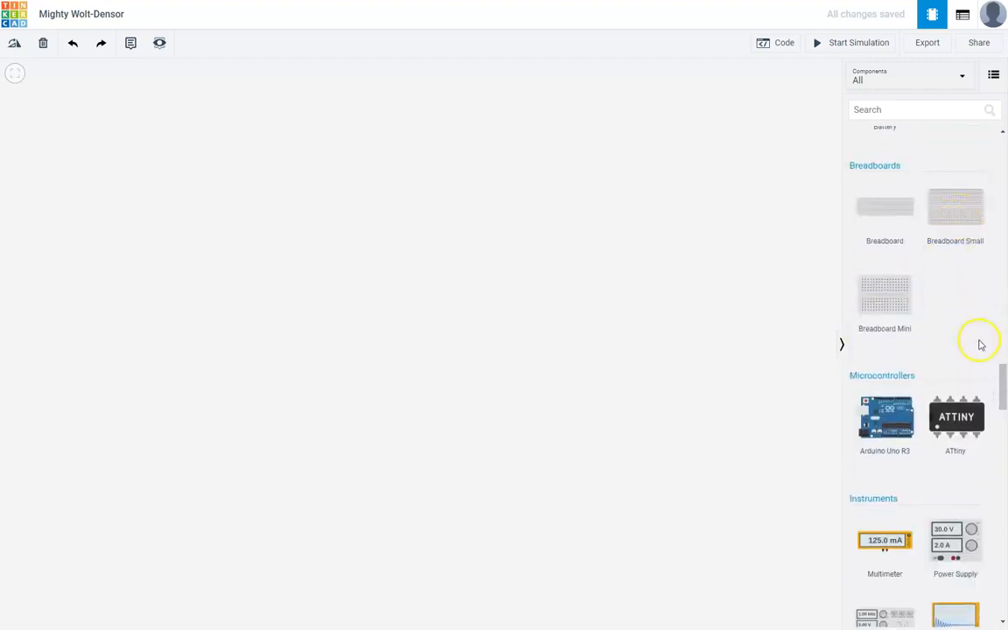
{"action": "left_click_drag", "start_coordinate": [1001, 389], "coordinate": [1000, 417]}
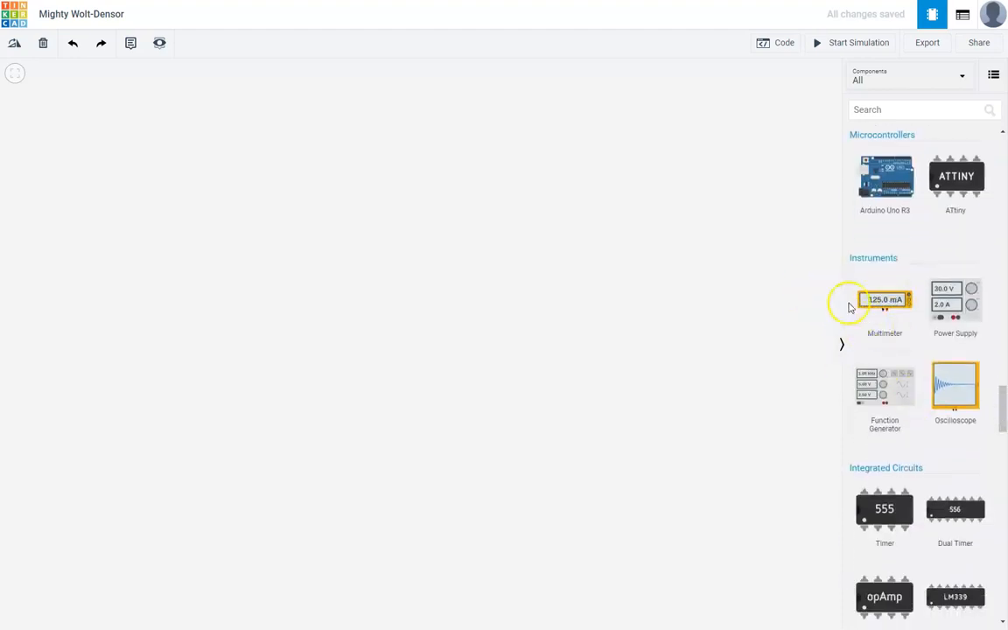
{"action": "left_click_drag", "start_coordinate": [888, 311], "coordinate": [886, 320]}
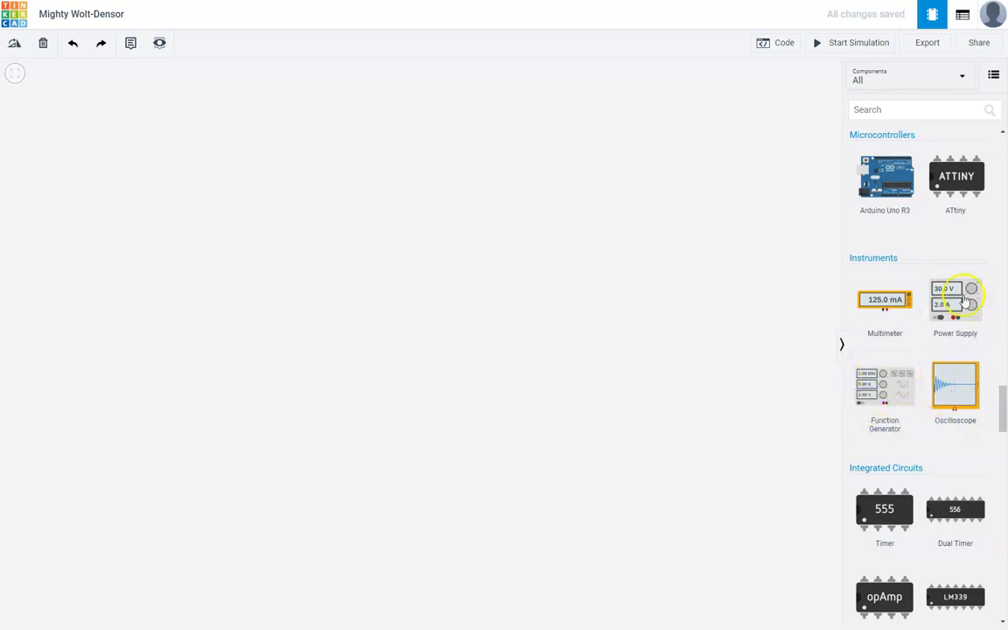
{"action": "left_click_drag", "start_coordinate": [1003, 419], "coordinate": [1002, 447]}
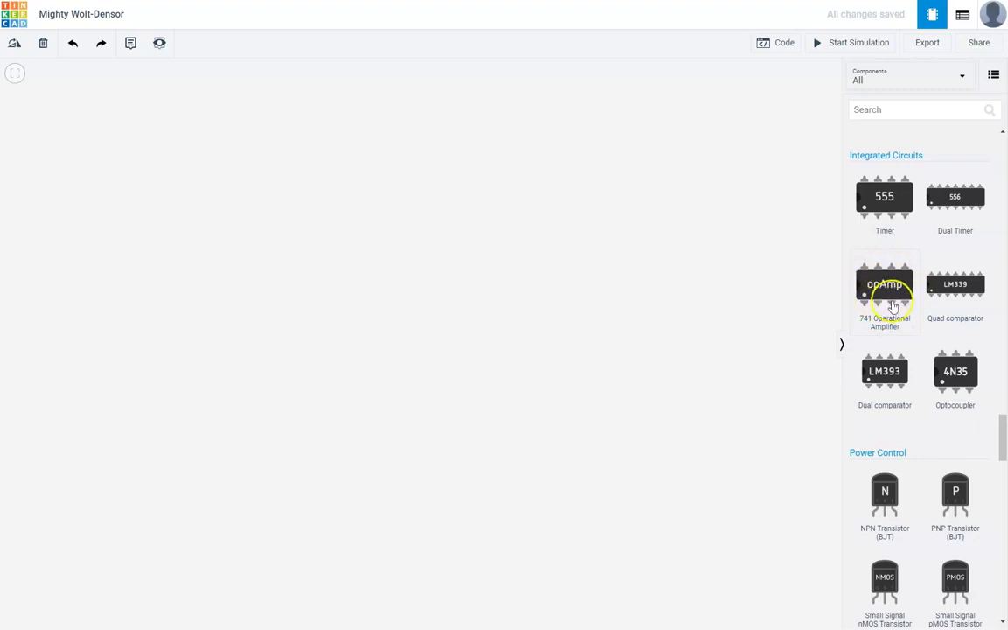
{"action": "left_click_drag", "start_coordinate": [997, 433], "coordinate": [1000, 158]}
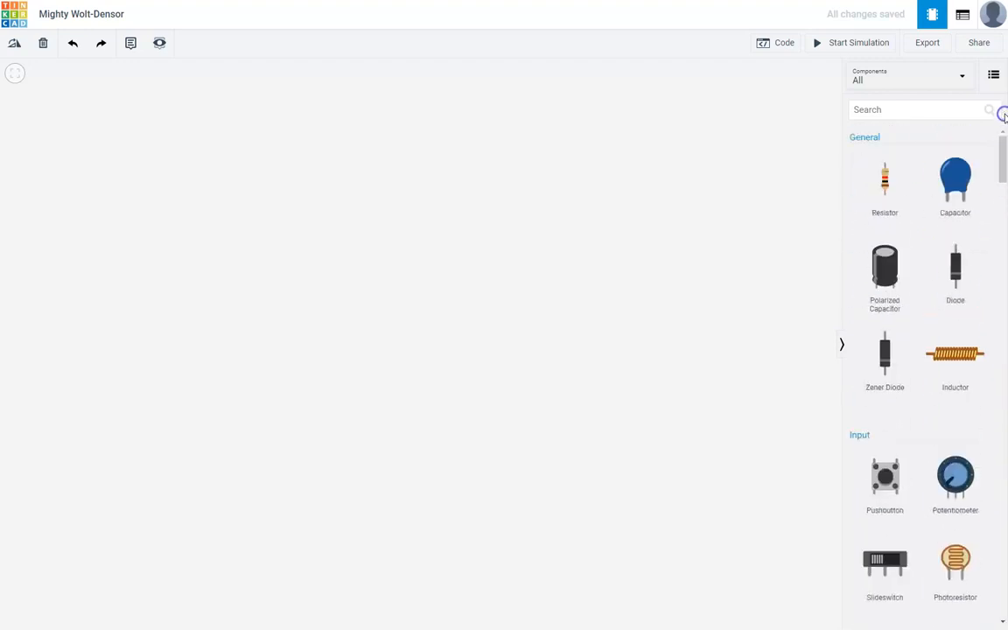
{"action": "scroll", "coordinate": [932, 198], "scroll_direction": "down", "scroll_amount": 3}
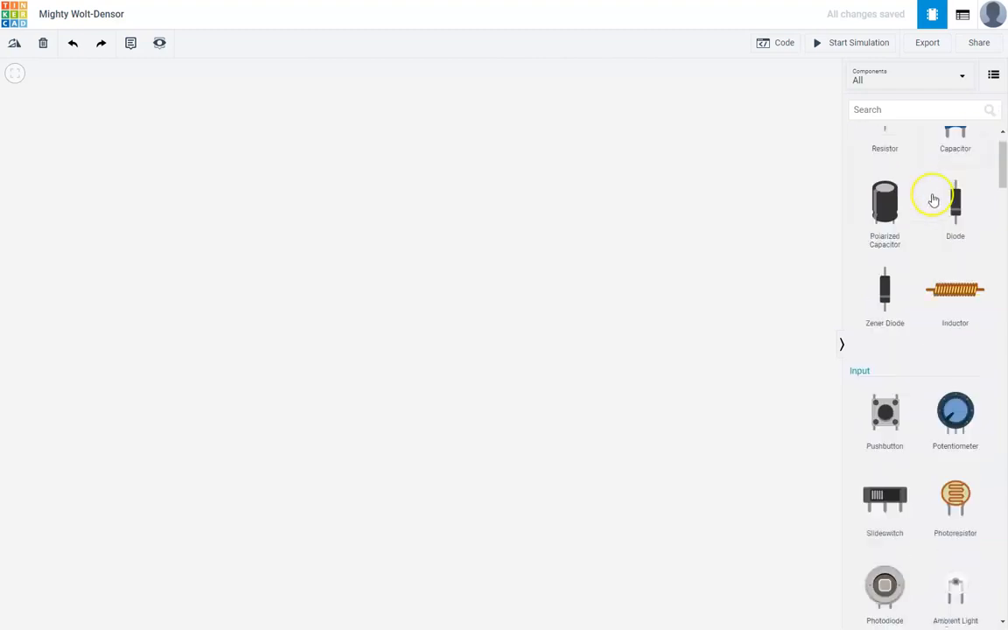
{"action": "scroll", "coordinate": [921, 158], "scroll_direction": "up", "scroll_amount": 3}
- Search the components for "bread" and place a Breadboard Small in the empty workspace
{"action": "left_click", "coordinate": [896, 109]}
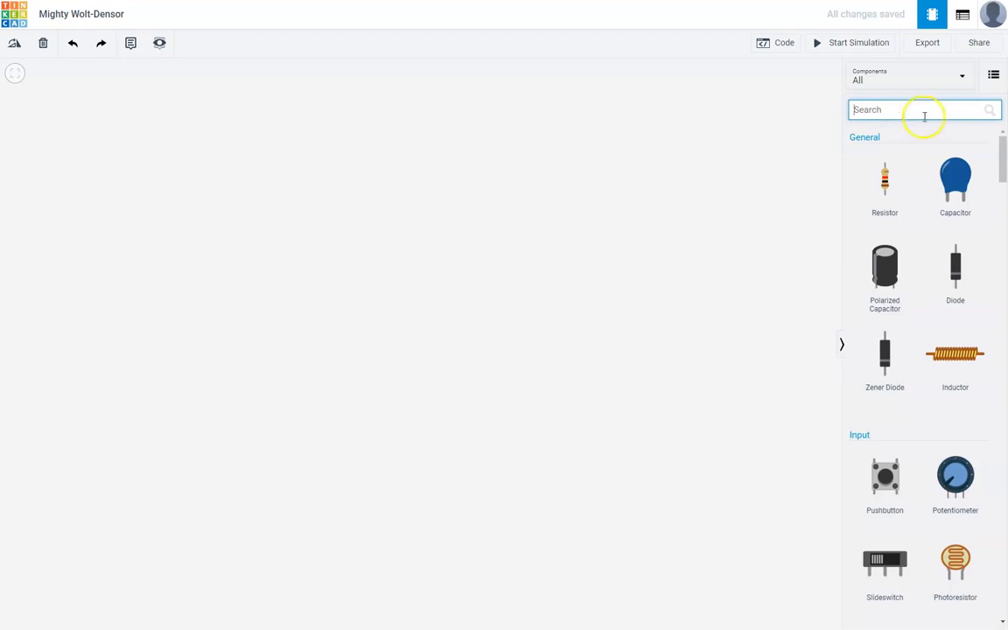
{"action": "left_click_drag", "start_coordinate": [1002, 168], "coordinate": [980, 142]}
{"action": "left_click", "coordinate": [914, 111]}
{"action": "type", "text": "bread"}
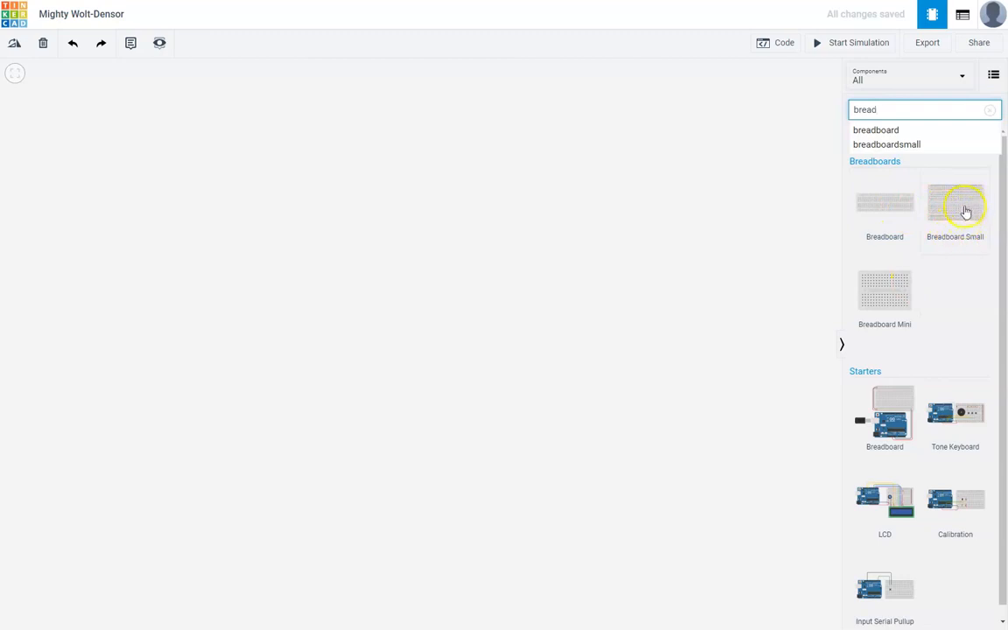
{"action": "left_click_drag", "start_coordinate": [920, 225], "coordinate": [386, 286]}
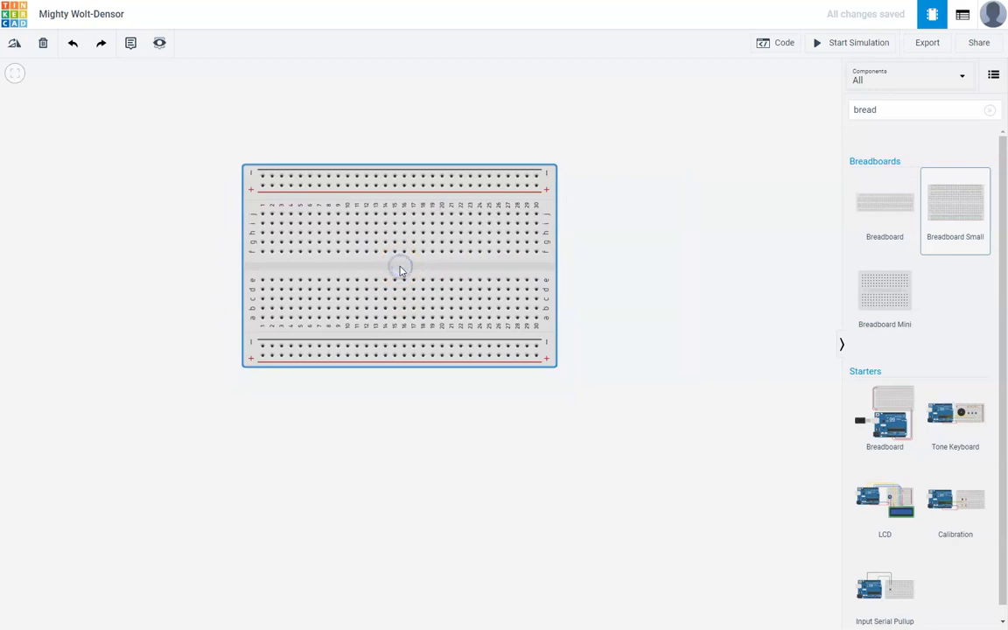
{"action": "left_click", "coordinate": [674, 359]}
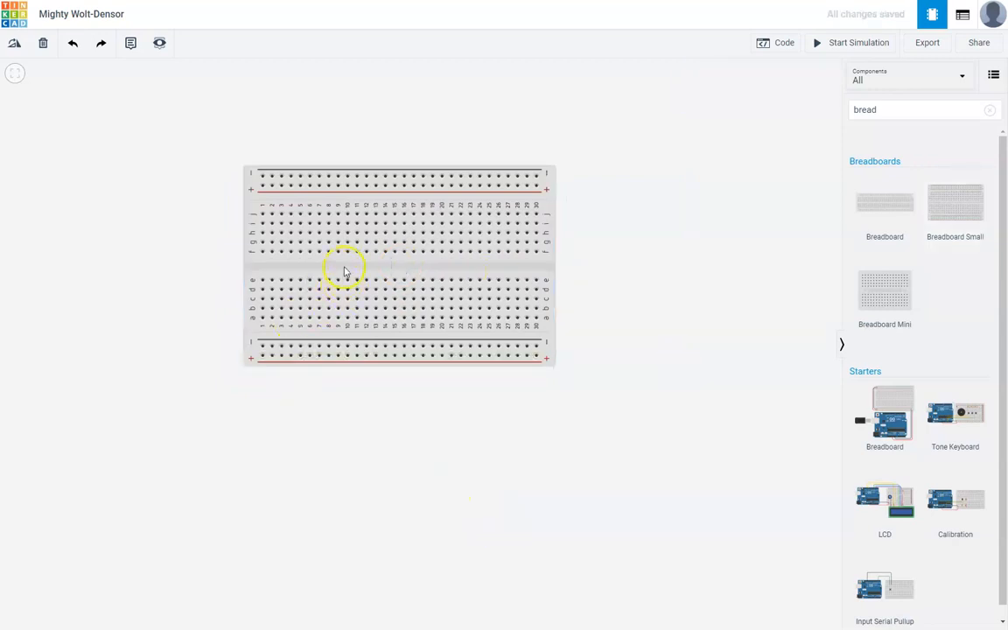
- Rotate the small breadboard until it stands upright with row 1 at its upper end and columns a to j reading left to right
{"action": "left_click", "coordinate": [344, 273]}
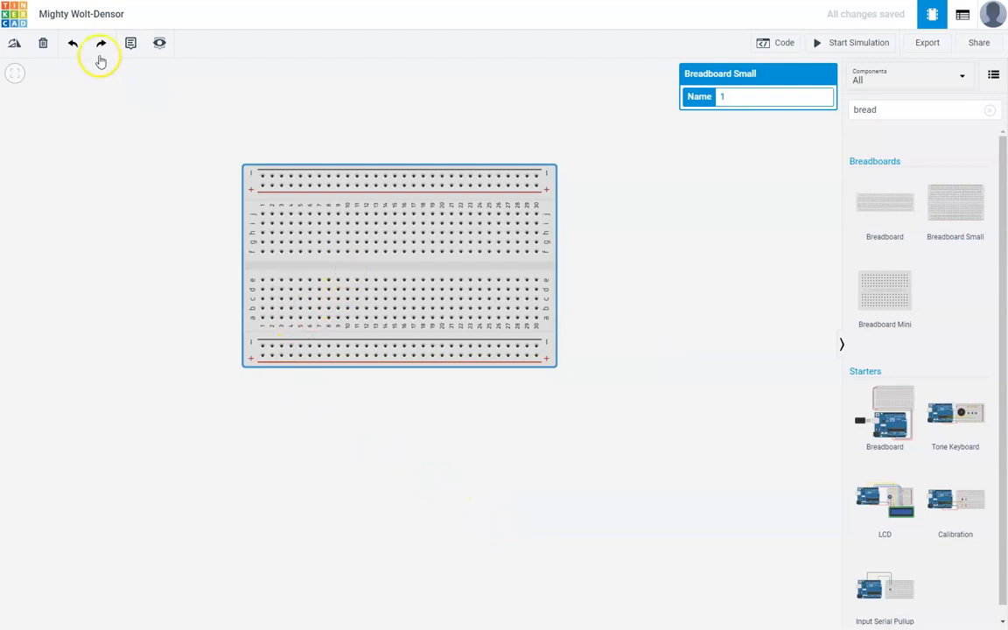
{"action": "left_click", "coordinate": [101, 44]}
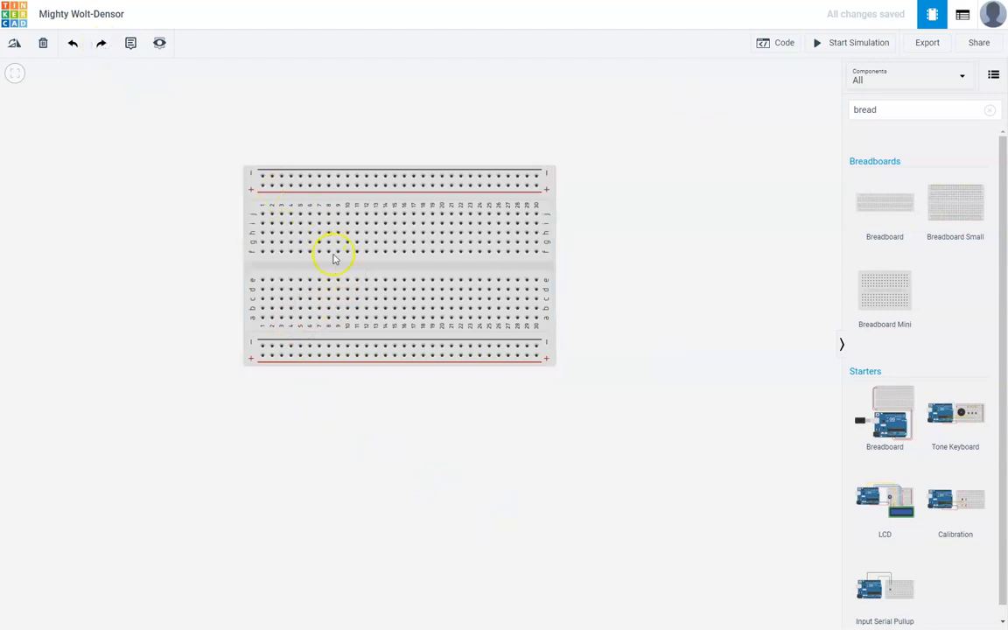
{"action": "left_click", "coordinate": [342, 267]}
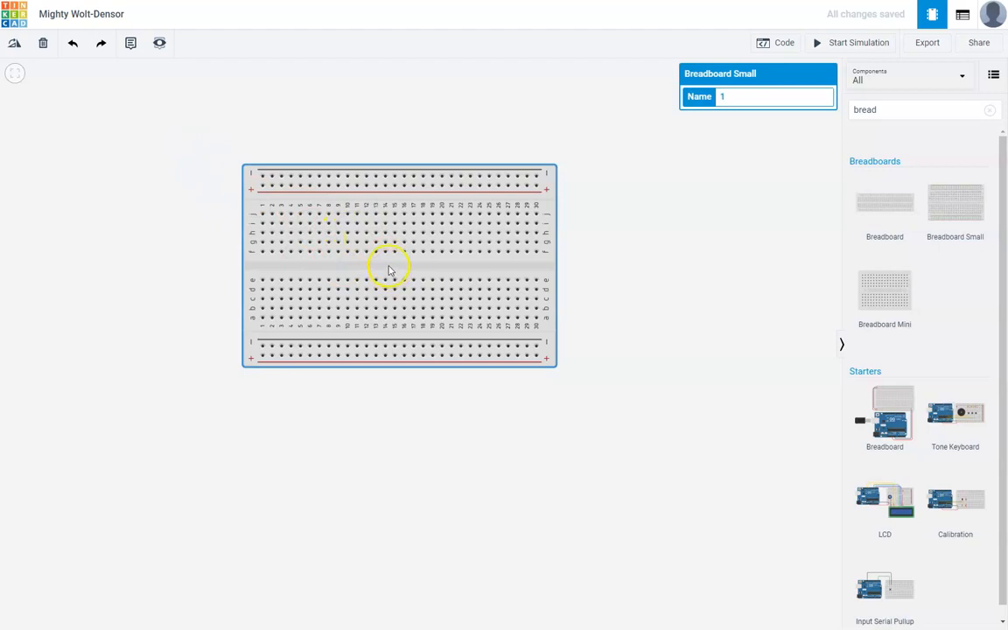
{"action": "key", "text": "r"}
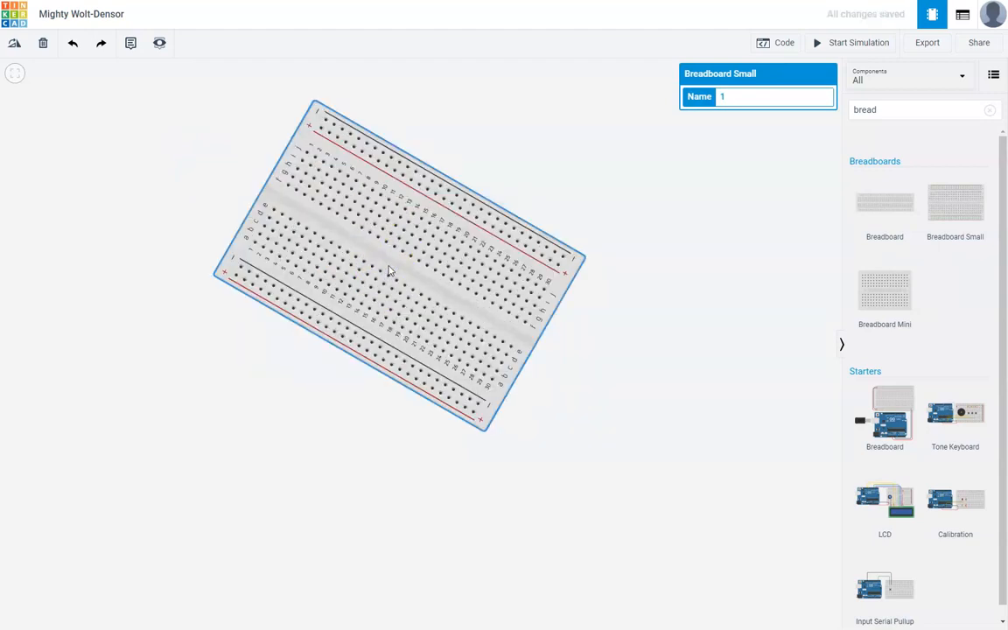
{"action": "key", "text": "r"}
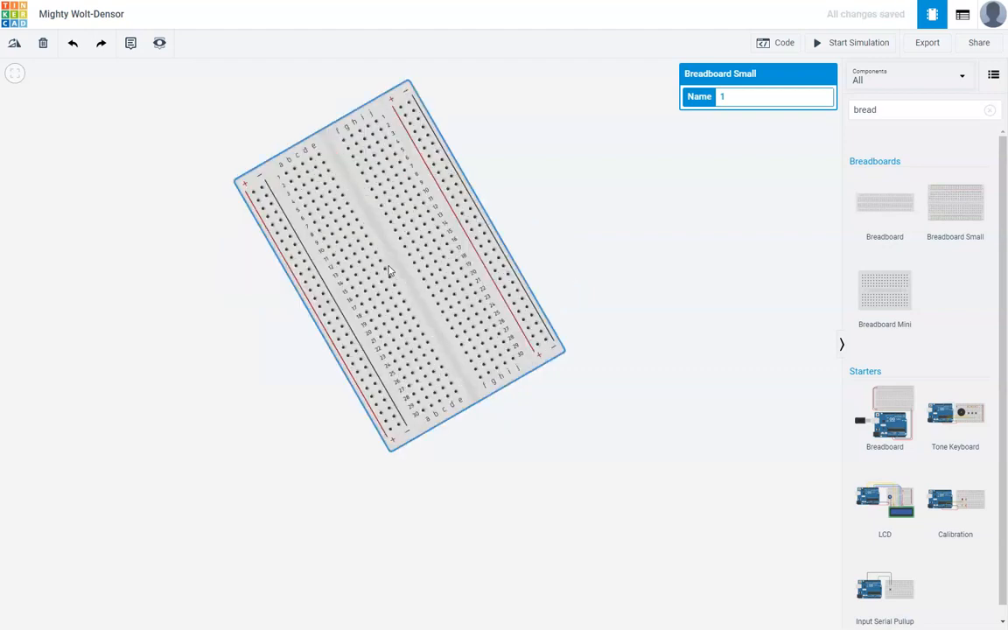
{"action": "key", "text": "r"}
{"action": "key", "text": "r"}
{"action": "key", "text": "r"}
{"action": "key", "text": "r"}
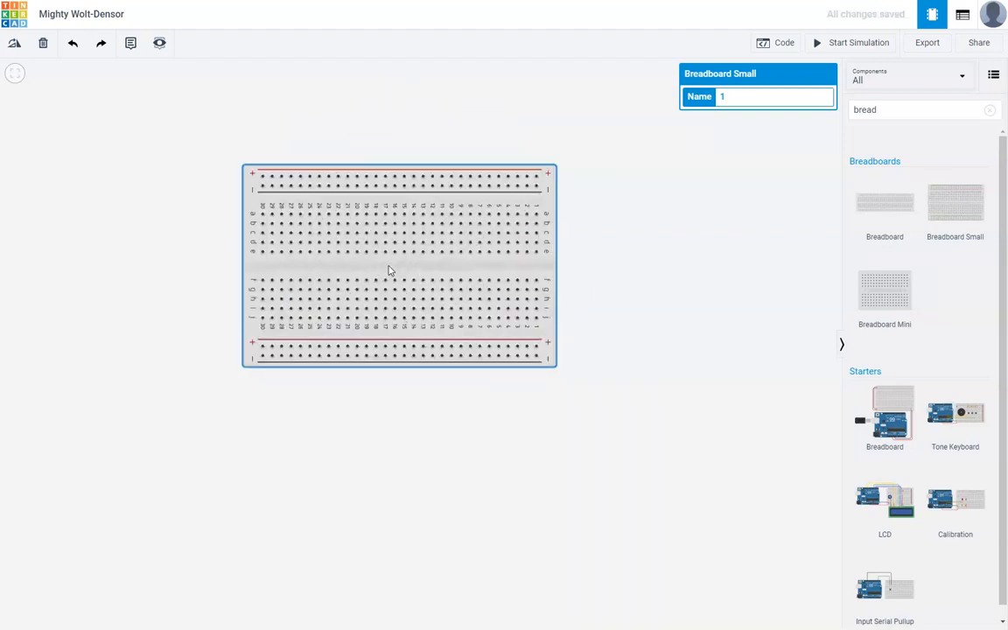
{"action": "key", "text": "r"}
{"action": "key", "text": "r"}
{"action": "key", "text": "r"}
{"action": "key", "text": "r"}
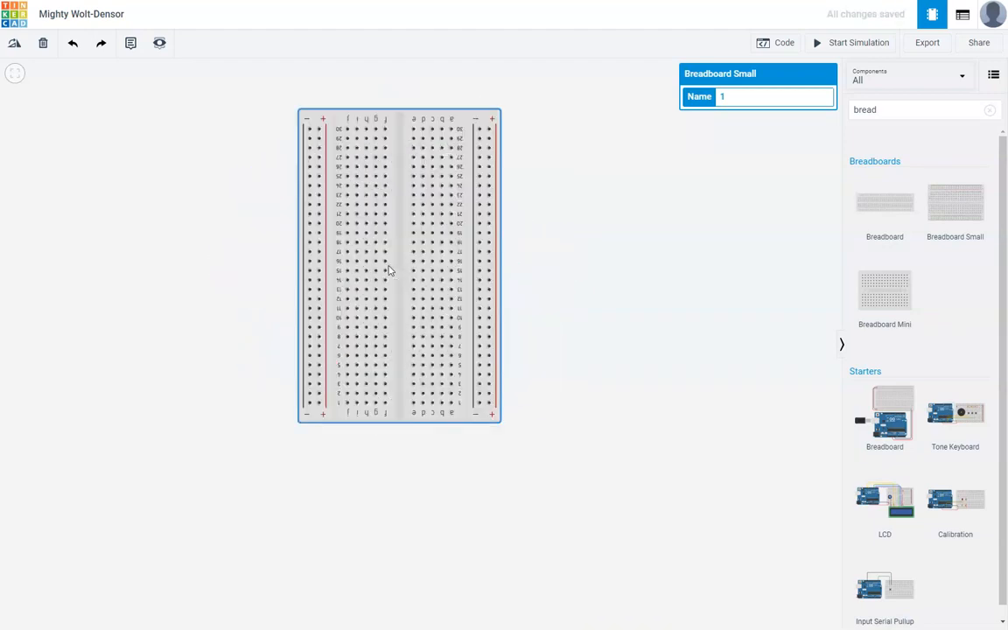
{"action": "key", "text": "r"}
{"action": "key", "text": "r"}
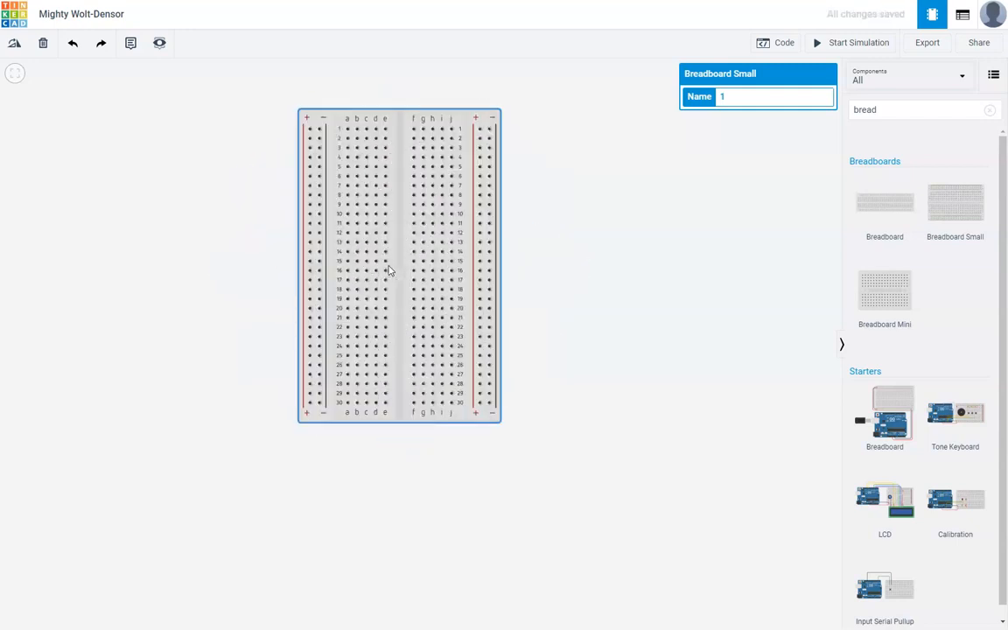
{"action": "left_click", "coordinate": [642, 316]}
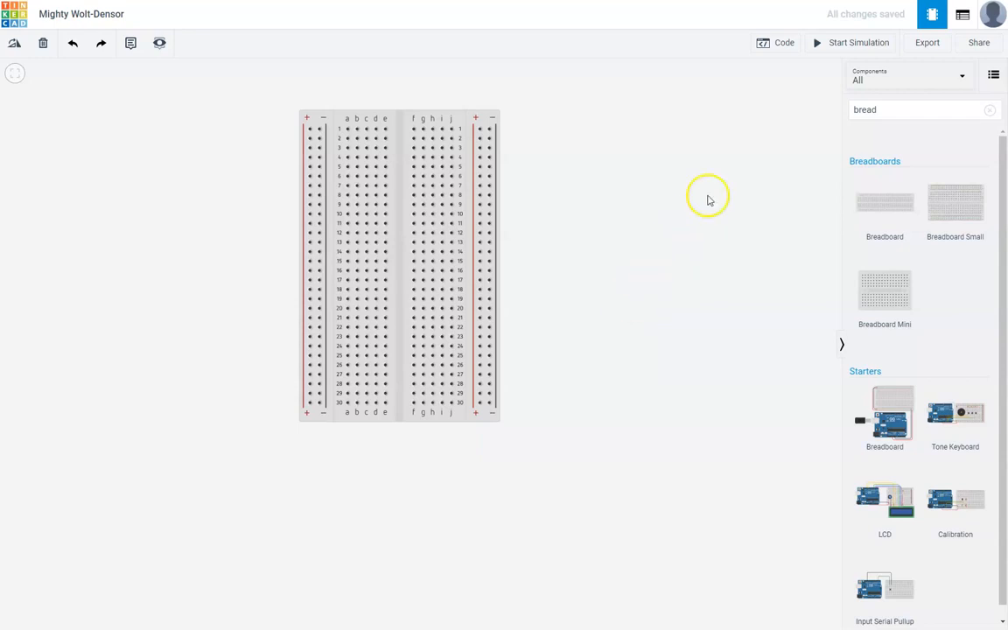
- Search the components for "res", put a Resistor to the right of the breadboard and rotate it to horizontal
{"action": "left_click", "coordinate": [889, 110]}
{"action": "double_click", "coordinate": [890, 110]}
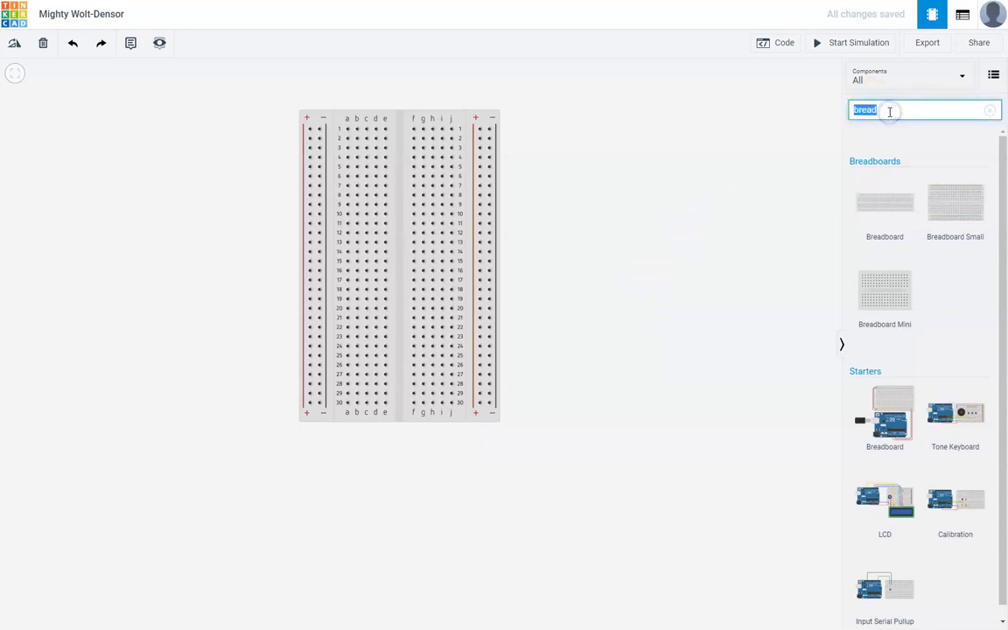
{"action": "type", "text": "res"}
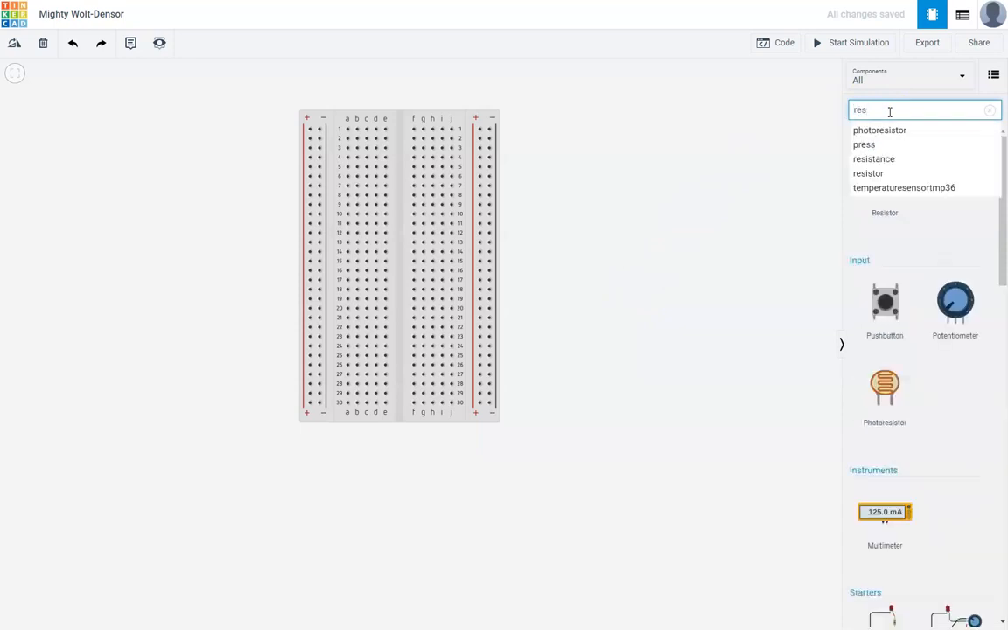
{"action": "left_click", "coordinate": [772, 236]}
{"action": "left_click_drag", "start_coordinate": [869, 218], "coordinate": [676, 208]}
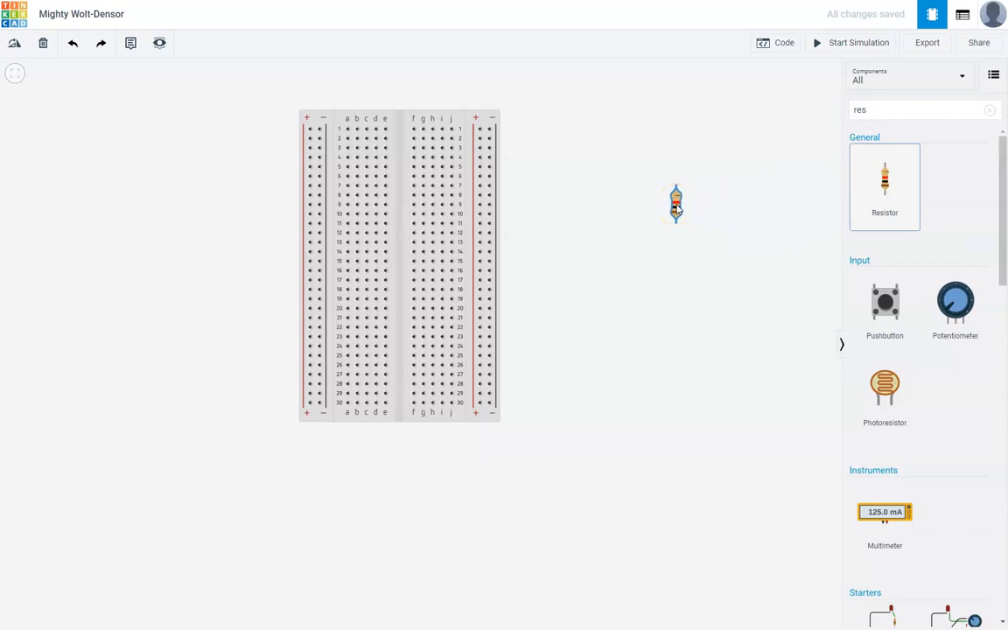
{"action": "key", "text": "r"}
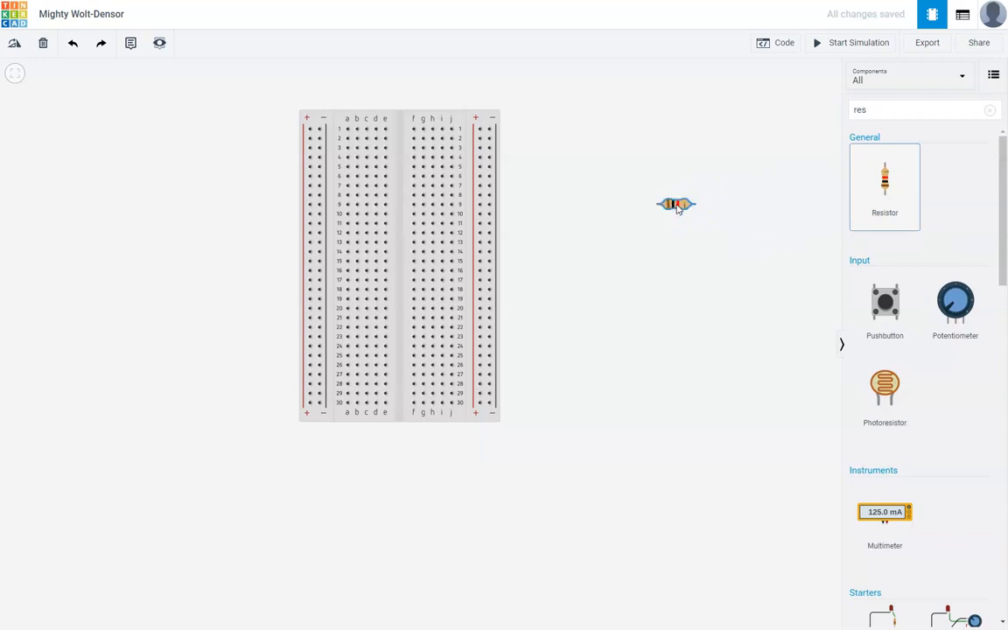
- Place the resistor across the breadboard's centre gap in row 4, with its leads in columns e and g
{"action": "left_click_drag", "start_coordinate": [676, 208], "coordinate": [404, 163]}
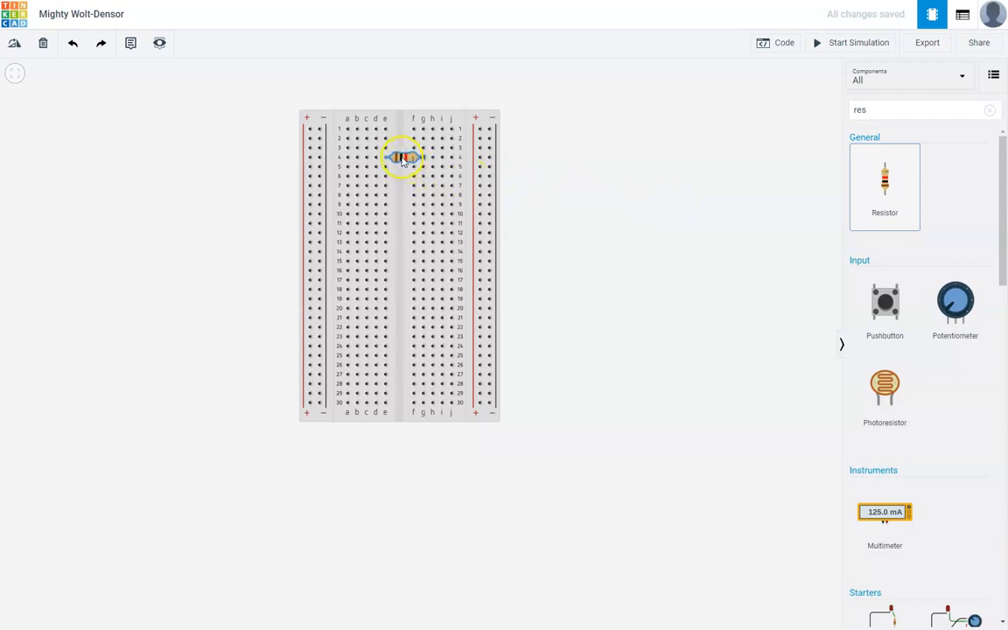
{"action": "left_click", "coordinate": [670, 264]}
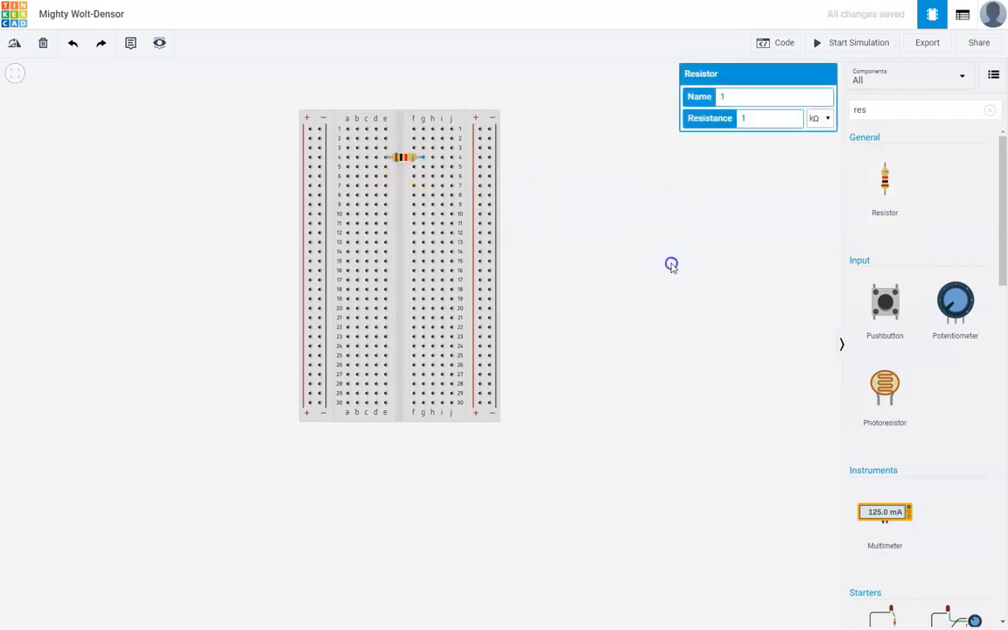
- Examine which holes of breadboard row 1 are connected and how the resistor bridges the centre gap
{"action": "left_click", "coordinate": [358, 130]}
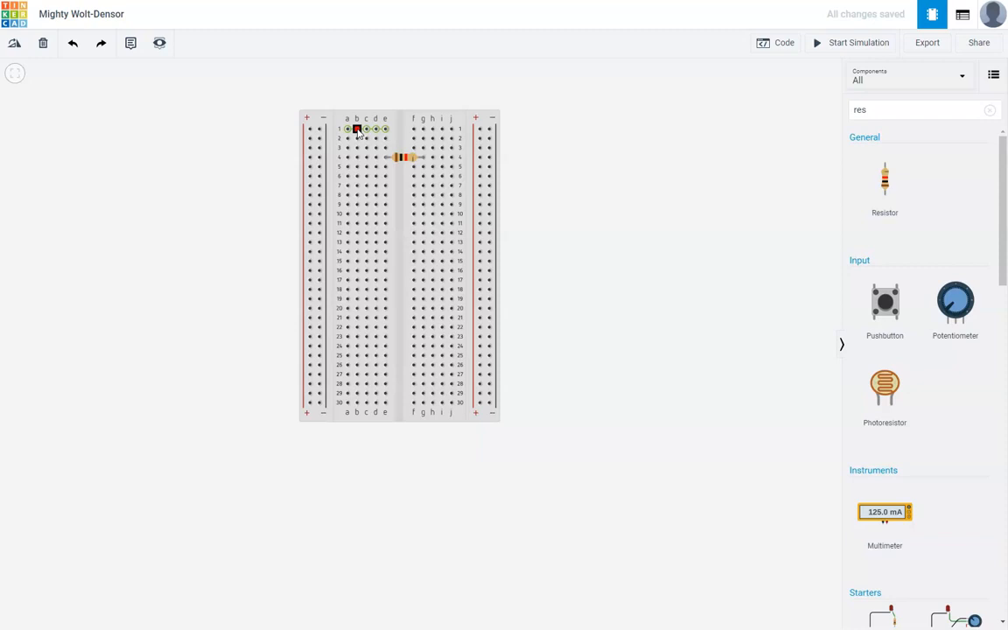
{"action": "left_click", "coordinate": [373, 132]}
{"action": "left_click", "coordinate": [385, 130]}
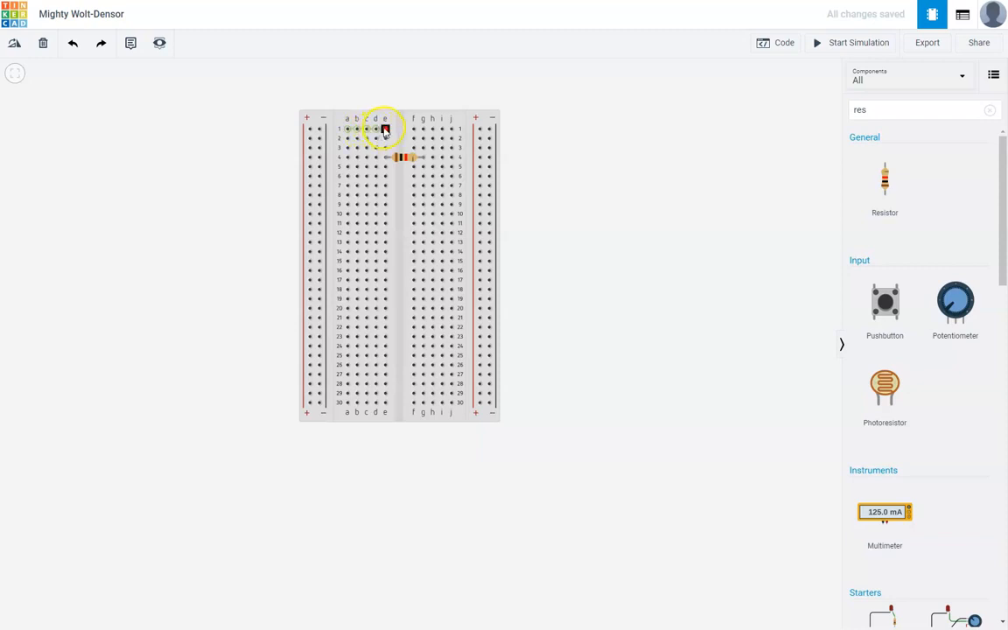
{"action": "left_click", "coordinate": [408, 159]}
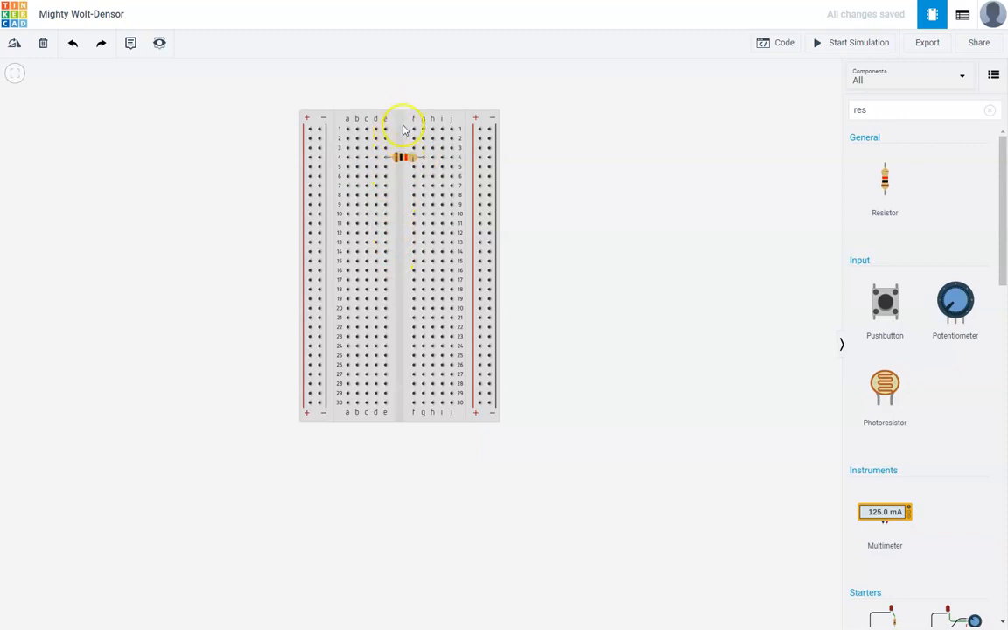
{"action": "left_click", "coordinate": [404, 162]}
{"action": "left_click", "coordinate": [677, 222]}
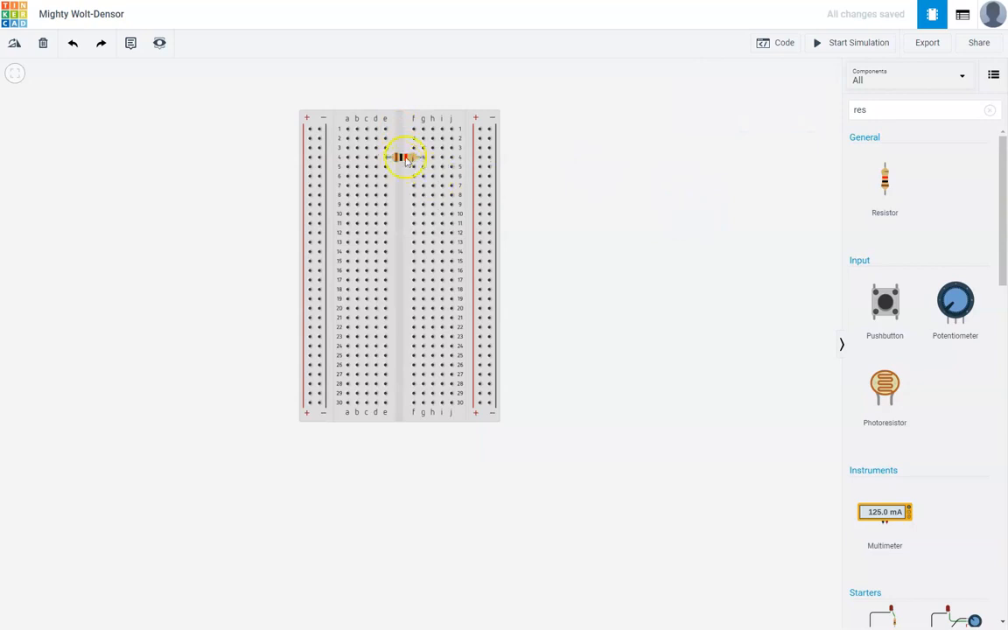
- Set the resistance of the resistor across the centre gap to 5 kΩ
{"action": "left_click", "coordinate": [405, 161]}
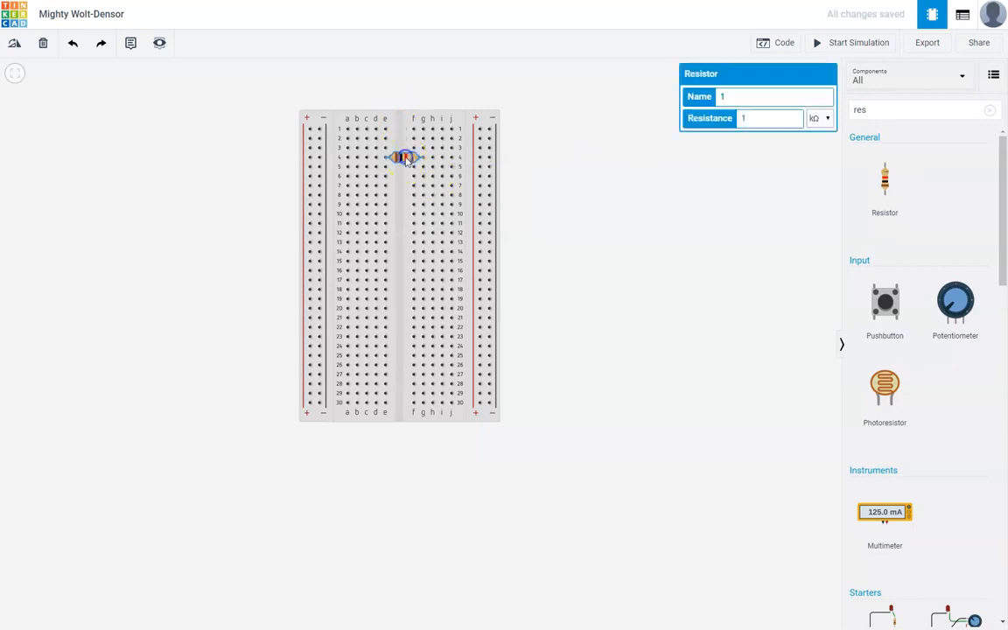
{"action": "double_click", "coordinate": [755, 120]}
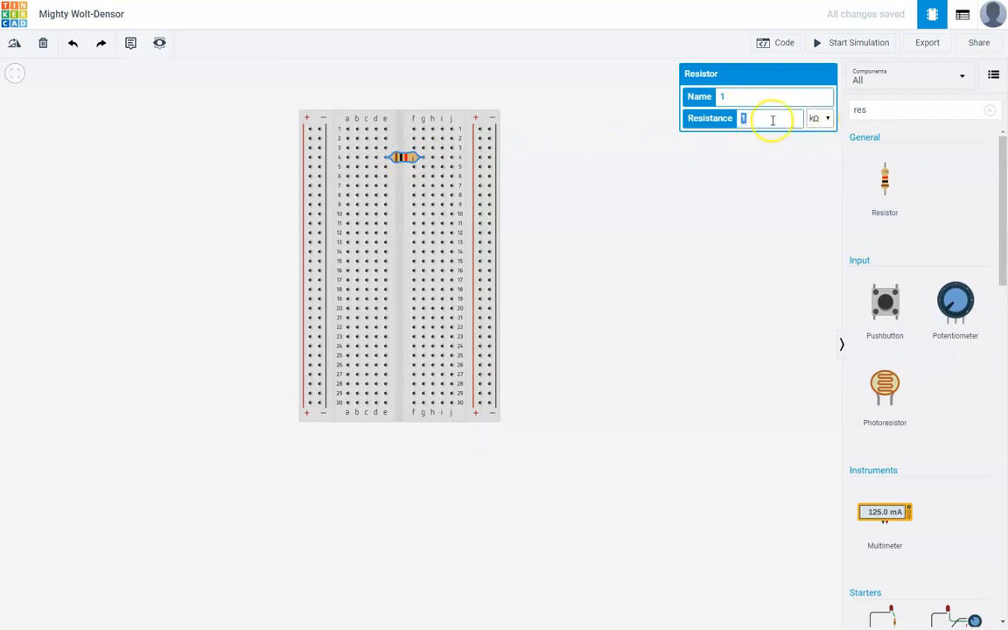
{"action": "left_click", "coordinate": [827, 120]}
{"action": "left_click", "coordinate": [816, 191]}
{"action": "left_click", "coordinate": [725, 96]}
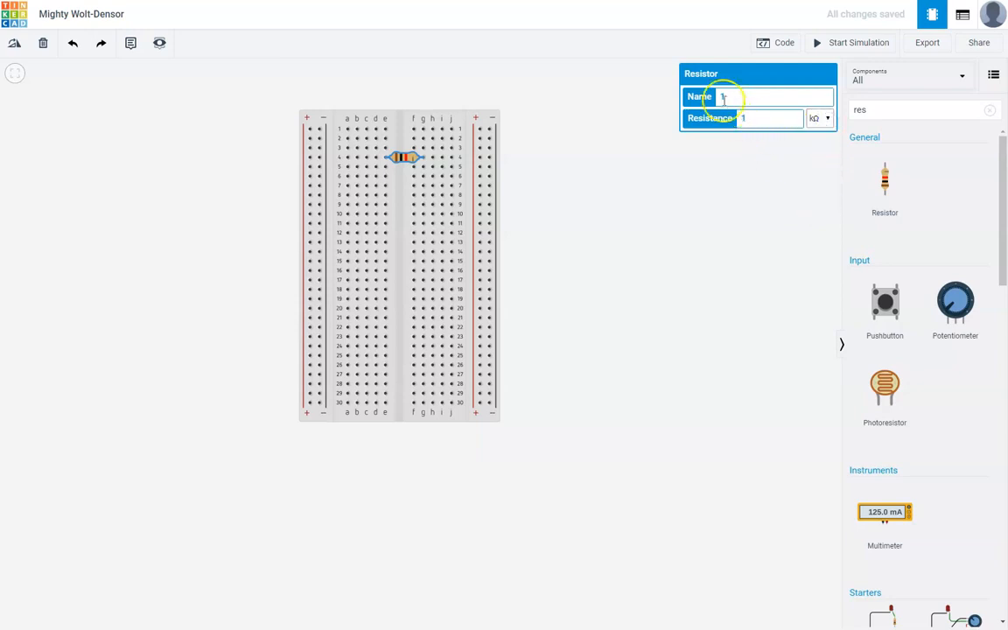
{"action": "double_click", "coordinate": [758, 120]}
{"action": "type", "text": "5"}
{"action": "left_click", "coordinate": [738, 192]}
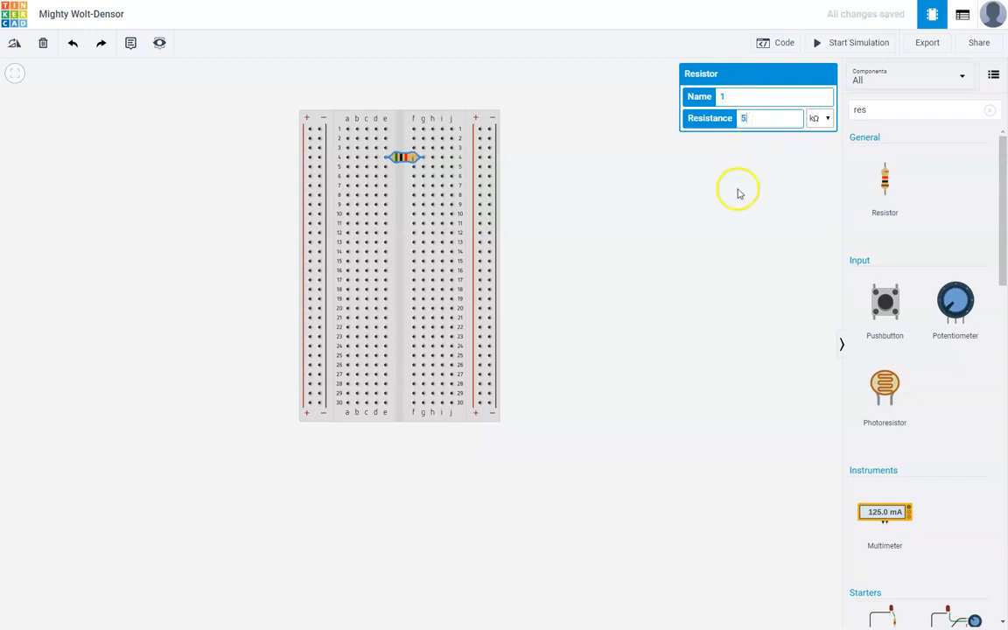
{"action": "left_click", "coordinate": [480, 172]}
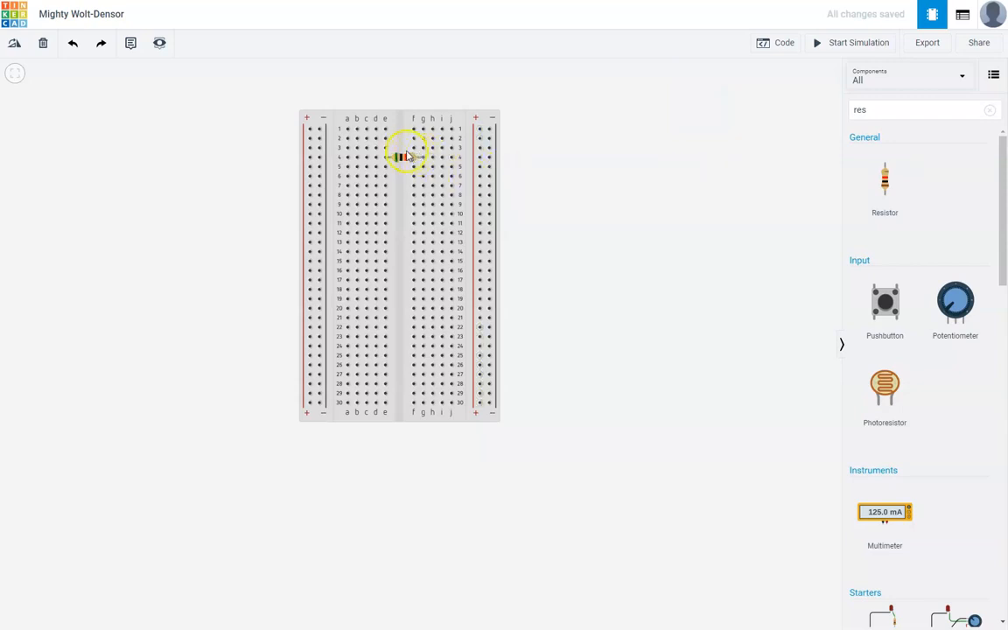
{"action": "left_click", "coordinate": [401, 160]}
{"action": "left_click", "coordinate": [705, 241]}
{"action": "left_click", "coordinate": [401, 154]}
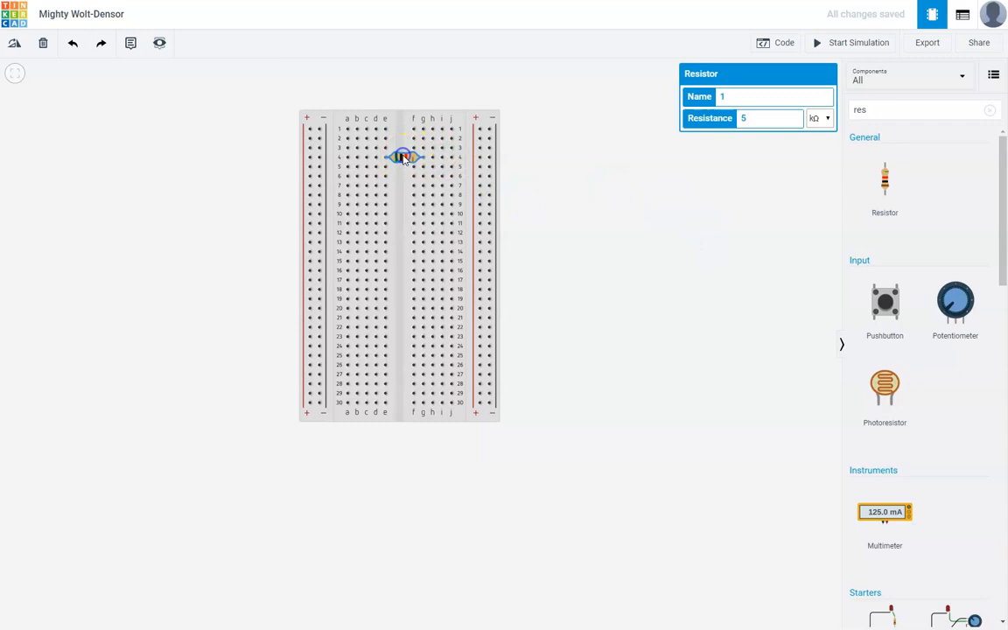
{"action": "left_click", "coordinate": [759, 117]}
{"action": "left_click", "coordinate": [750, 232]}
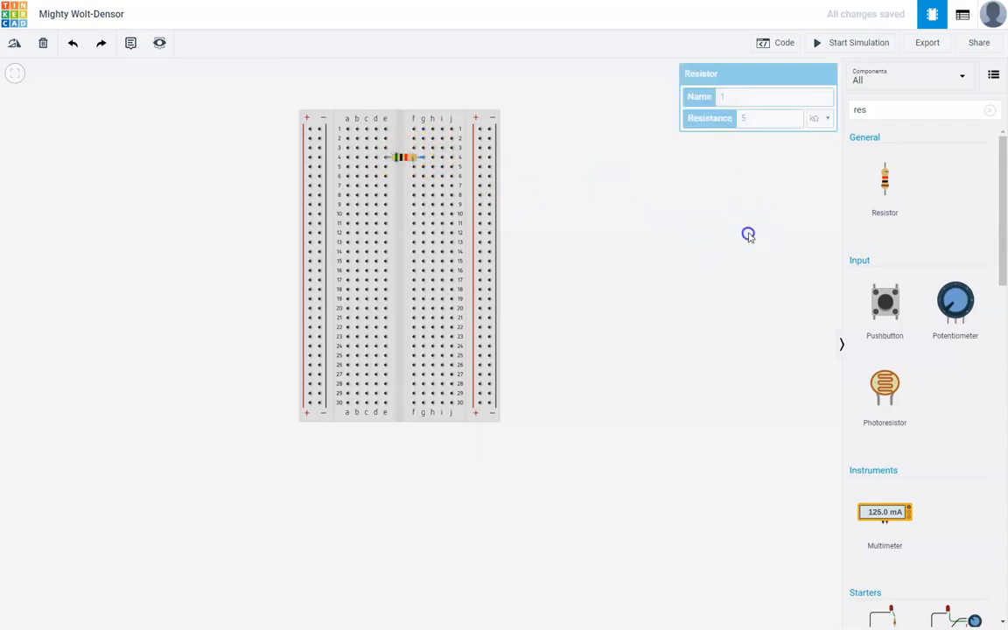
- Add a second resistor vertically in column h from row 4 to row 8 and set its resistance to 10 kΩ
{"action": "left_click_drag", "start_coordinate": [893, 198], "coordinate": [436, 182]}
{"action": "left_click", "coordinate": [669, 270]}
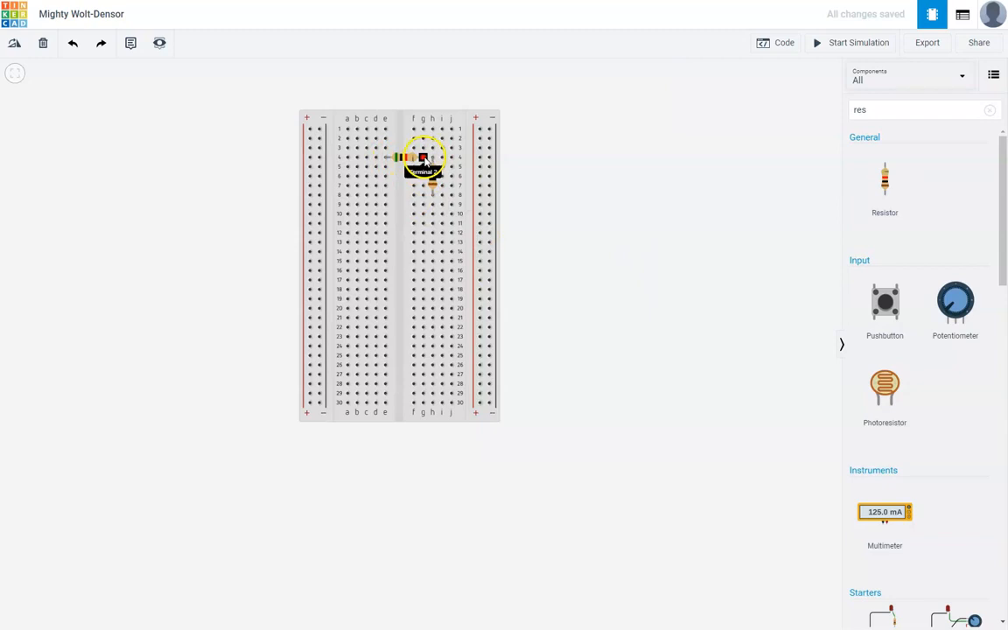
{"action": "left_click_drag", "start_coordinate": [432, 160], "coordinate": [434, 185]}
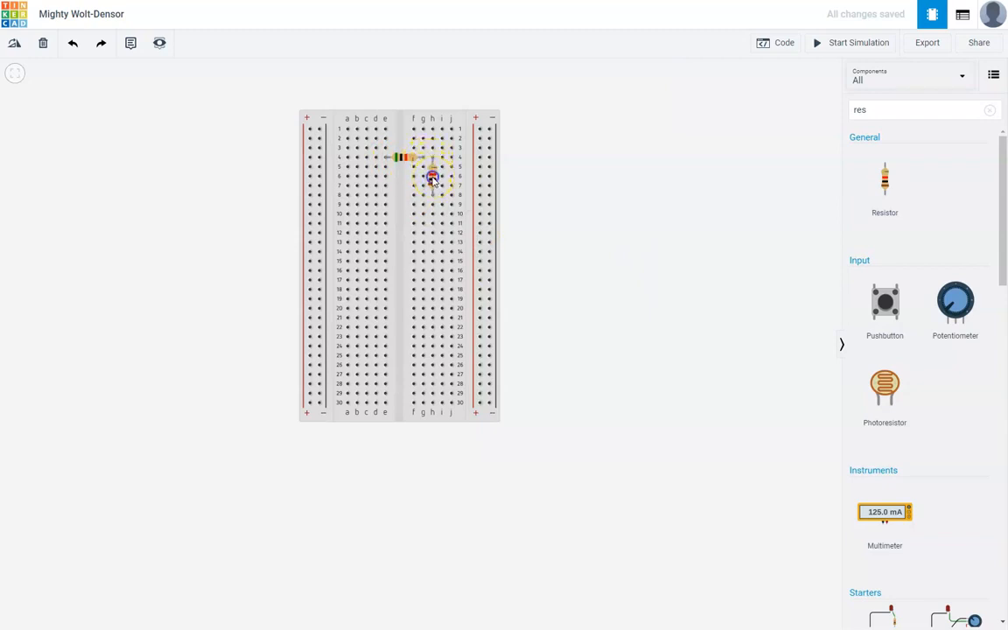
{"action": "left_click", "coordinate": [433, 182]}
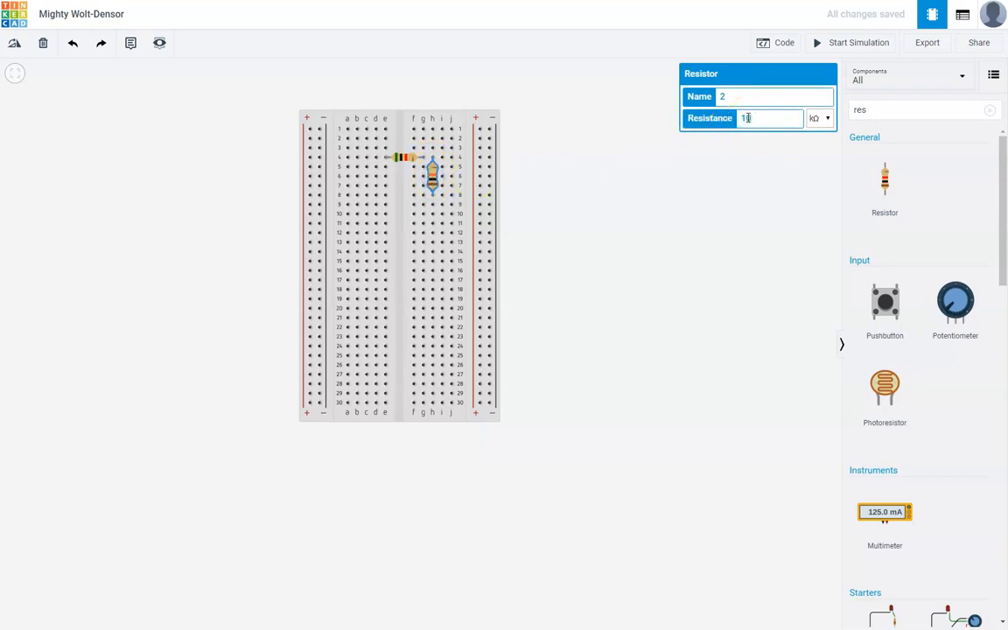
{"action": "left_click", "coordinate": [737, 211]}
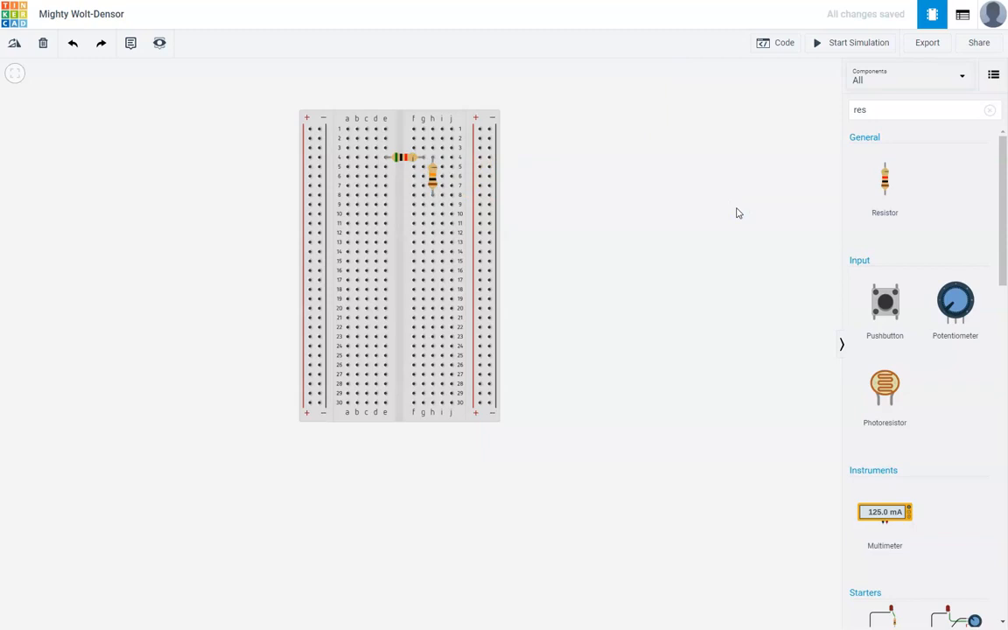
- Place a Multimeter to the right of the breadboard, near its upper rows
{"action": "mouse_move", "coordinate": [423, 161]}
{"action": "left_mouse_down"}
{"action": "mouse_move", "coordinate": [434, 206]}
{"action": "mouse_move", "coordinate": [442, 164]}
{"action": "left_mouse_up"}
{"action": "left_click_drag", "start_coordinate": [888, 523], "coordinate": [595, 189]}
{"action": "left_click", "coordinate": [675, 318]}
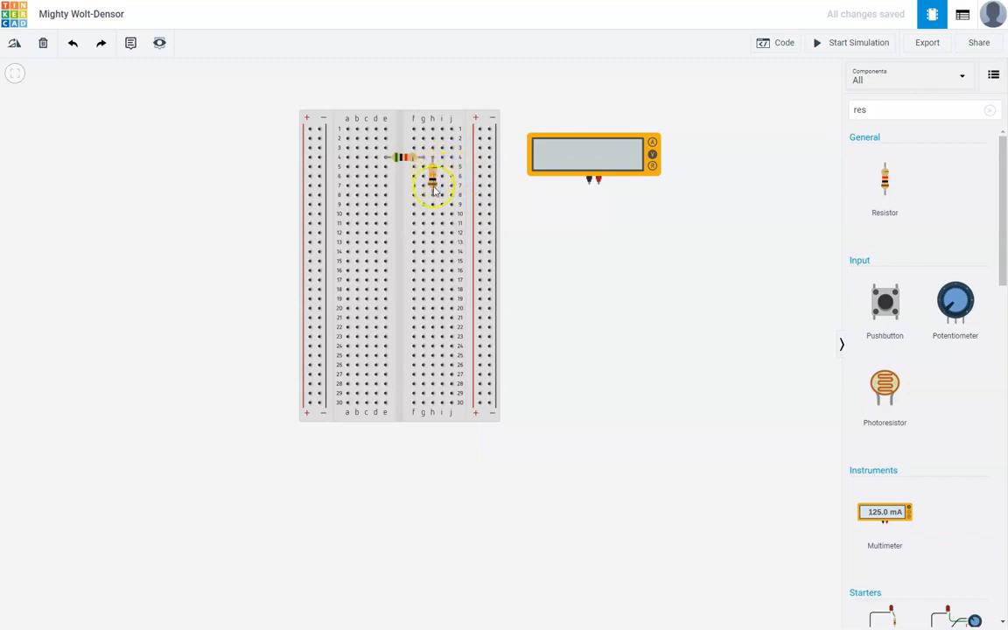
- Wire the multimeter's negative terminal to the breadboard hole in row 4, column i
{"action": "left_click", "coordinate": [589, 180]}
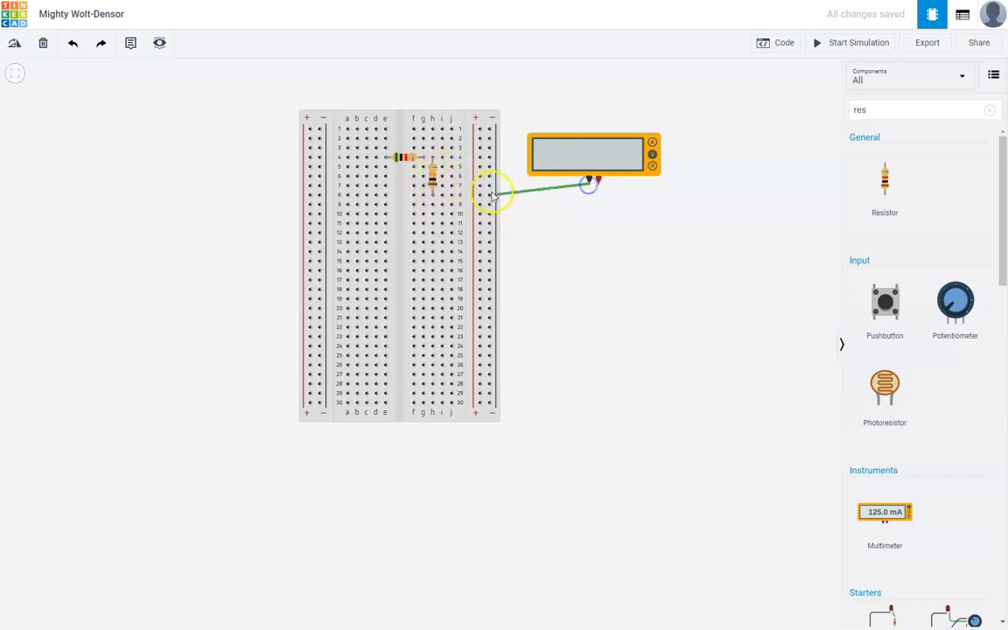
{"action": "key", "text": "Escape"}
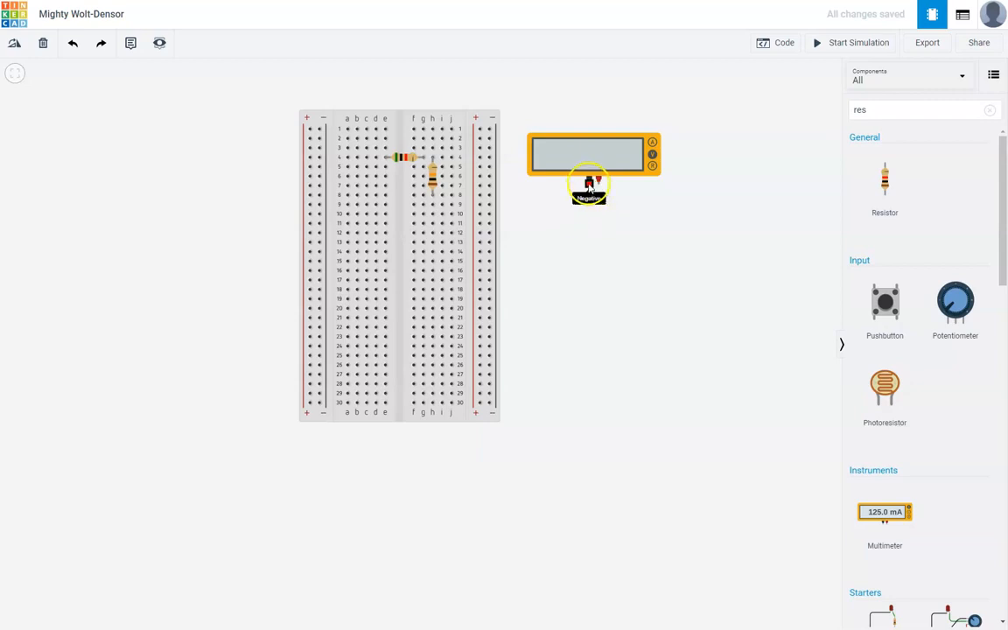
{"action": "left_click_drag", "start_coordinate": [589, 184], "coordinate": [442, 158]}
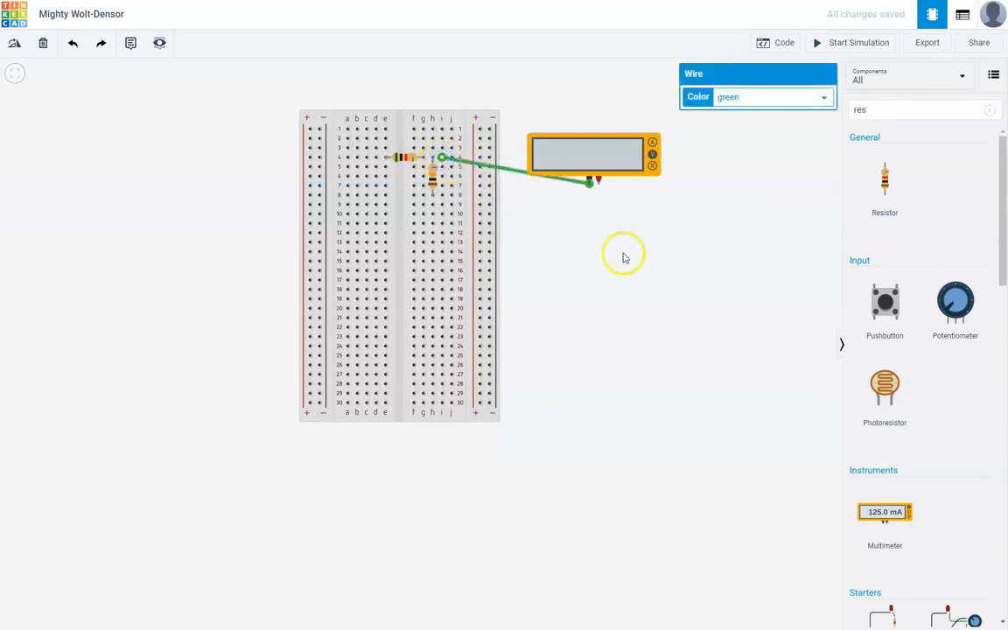
- Run a wire with several bends from the multimeter's positive terminal to the breadboard hole in row 8, column j
{"action": "left_click", "coordinate": [598, 183]}
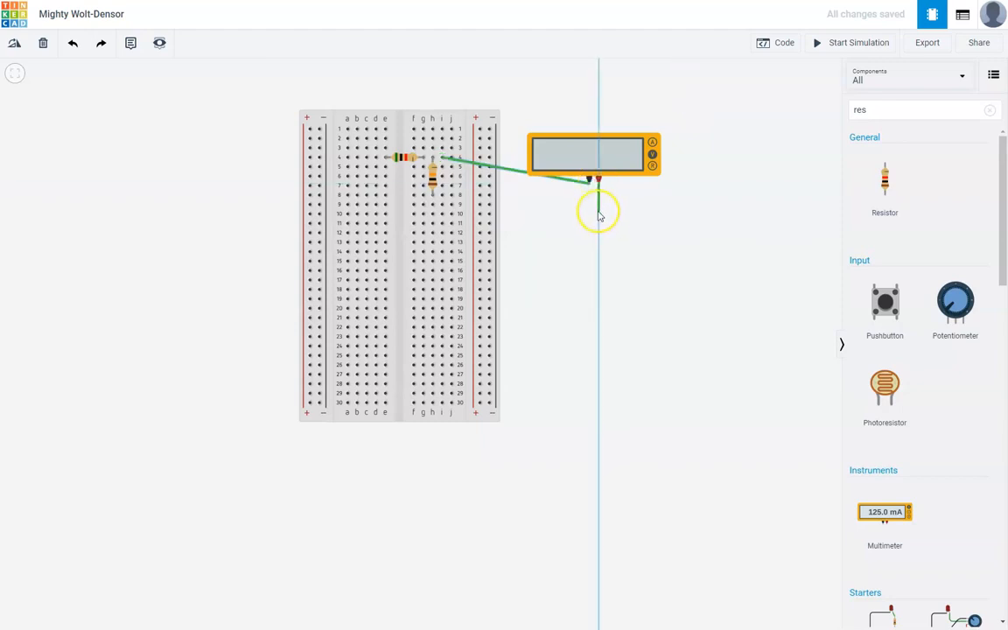
{"action": "left_click", "coordinate": [598, 211]}
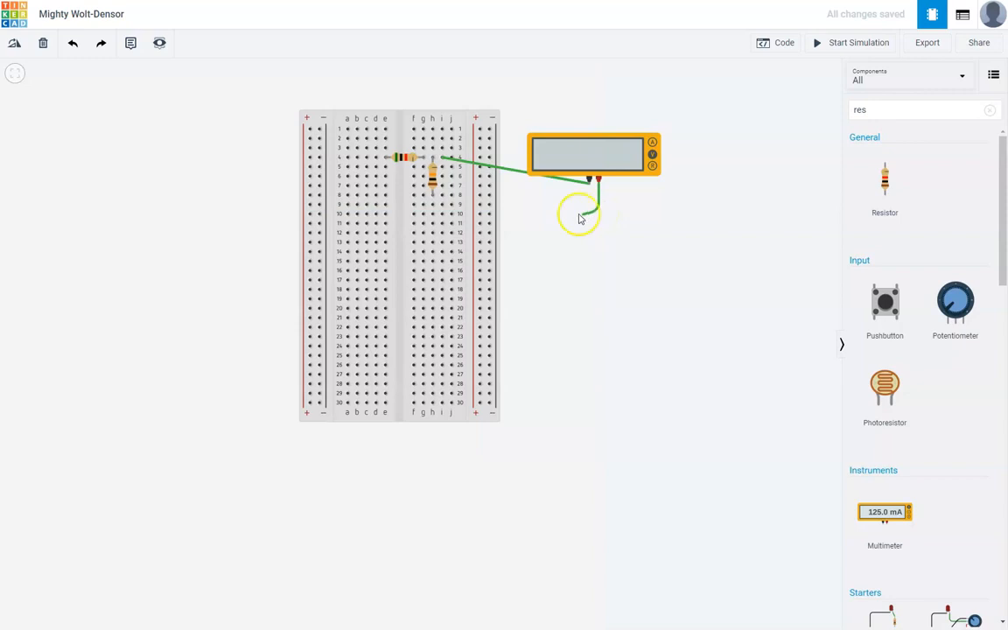
{"action": "left_click", "coordinate": [557, 212]}
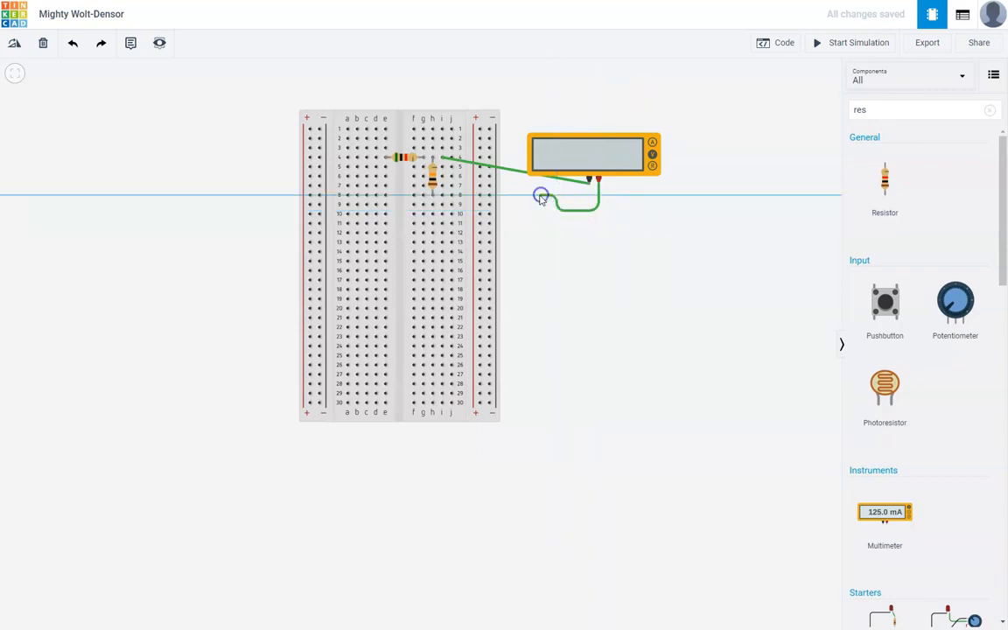
{"action": "left_click", "coordinate": [536, 209]}
{"action": "left_click", "coordinate": [471, 209]}
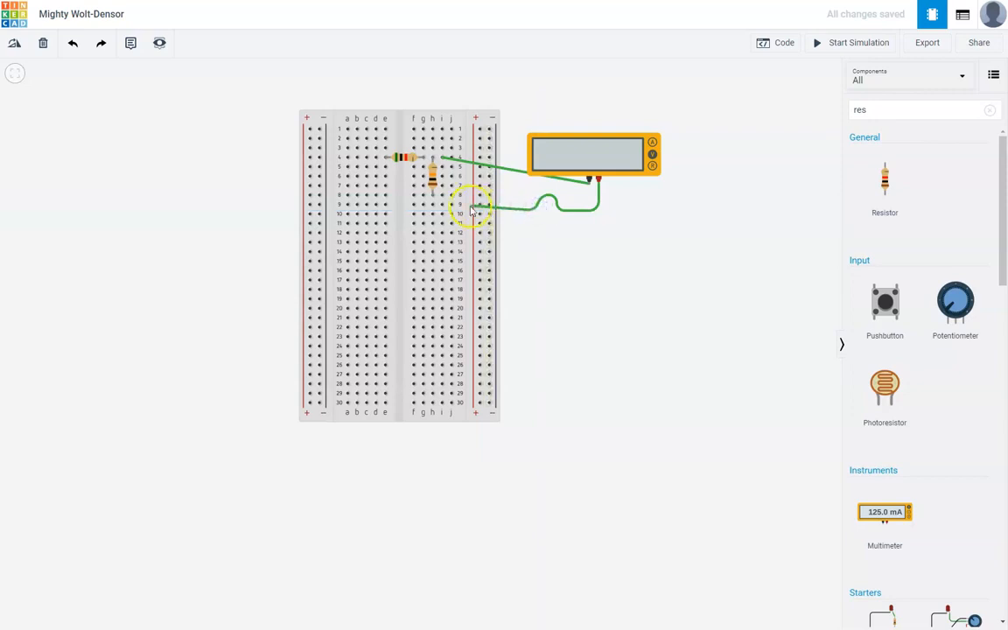
{"action": "left_click", "coordinate": [451, 196]}
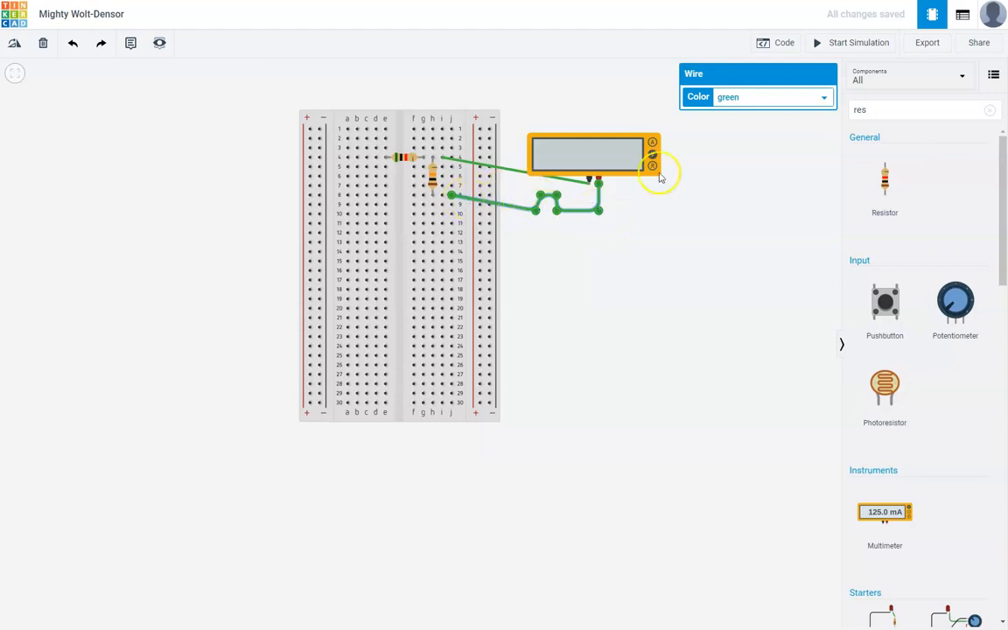
- Colour the multimeter's positive wire red and its negative wire black
{"action": "left_click", "coordinate": [773, 103]}
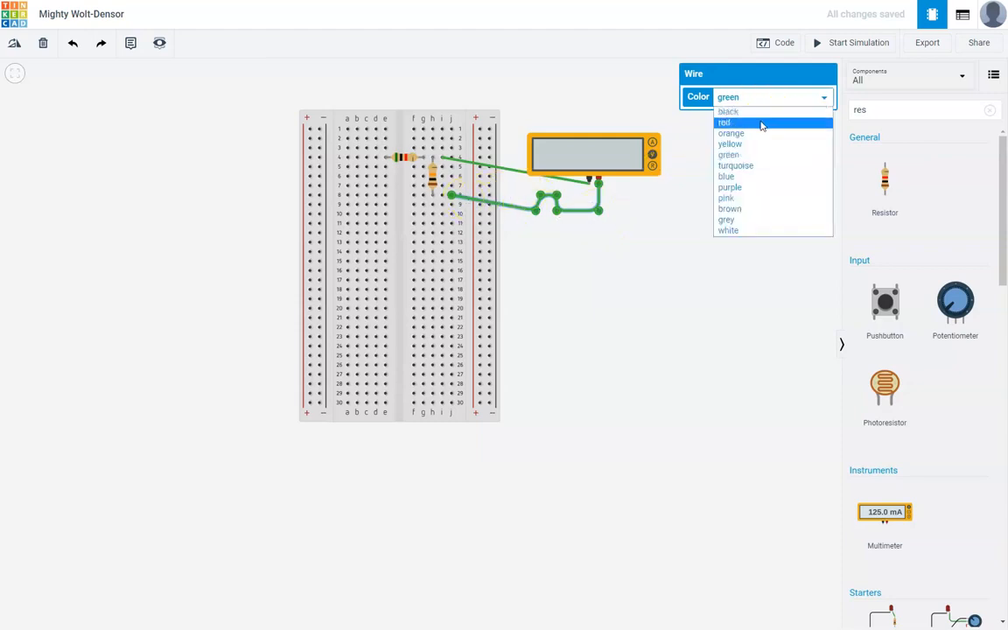
{"action": "left_click", "coordinate": [760, 121]}
{"action": "left_click", "coordinate": [669, 218]}
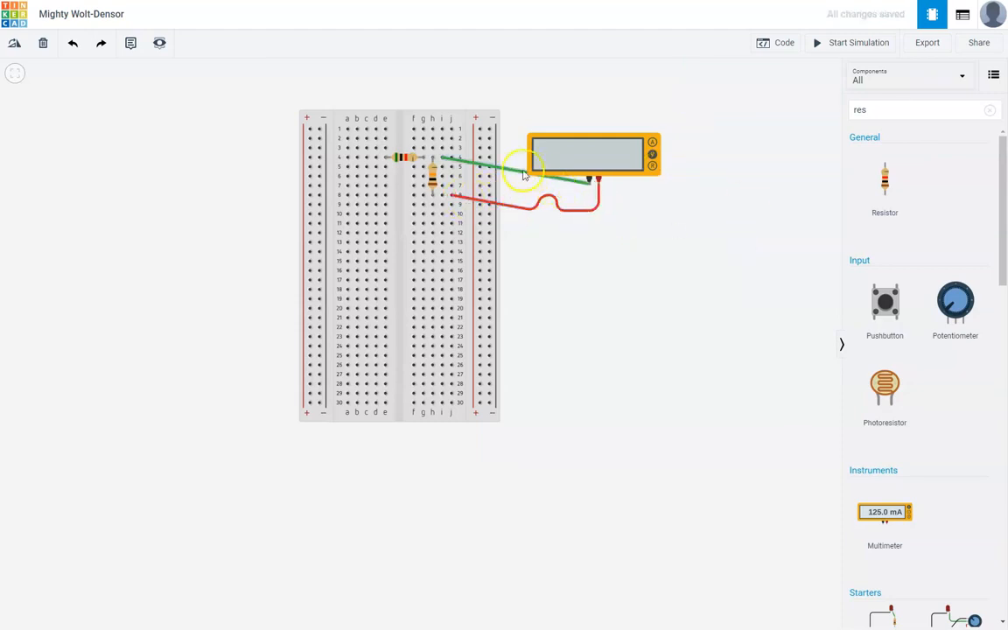
{"action": "left_click", "coordinate": [511, 172]}
{"action": "left_click", "coordinate": [783, 97]}
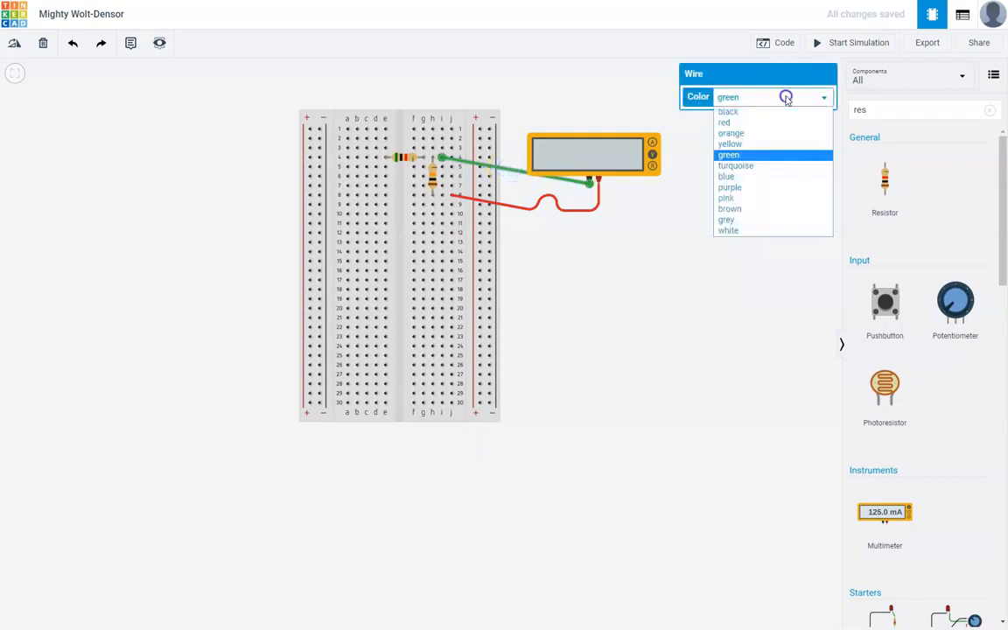
{"action": "left_click", "coordinate": [766, 112]}
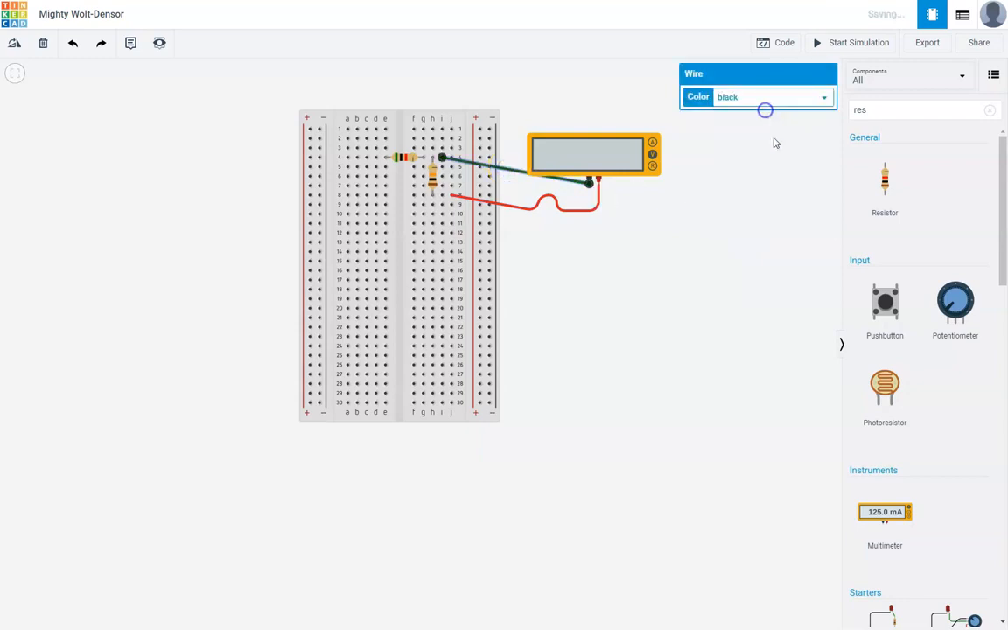
{"action": "left_click", "coordinate": [805, 262]}
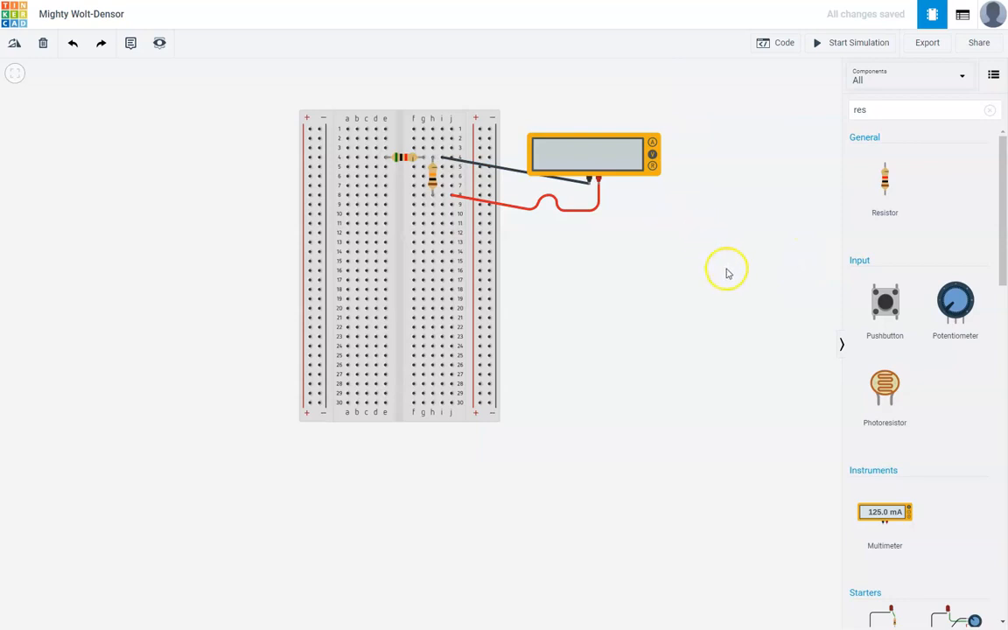
- Start the simulation and switch the multimeter to Resistance mode to measure the vertical resistor
{"action": "left_click", "coordinate": [604, 154]}
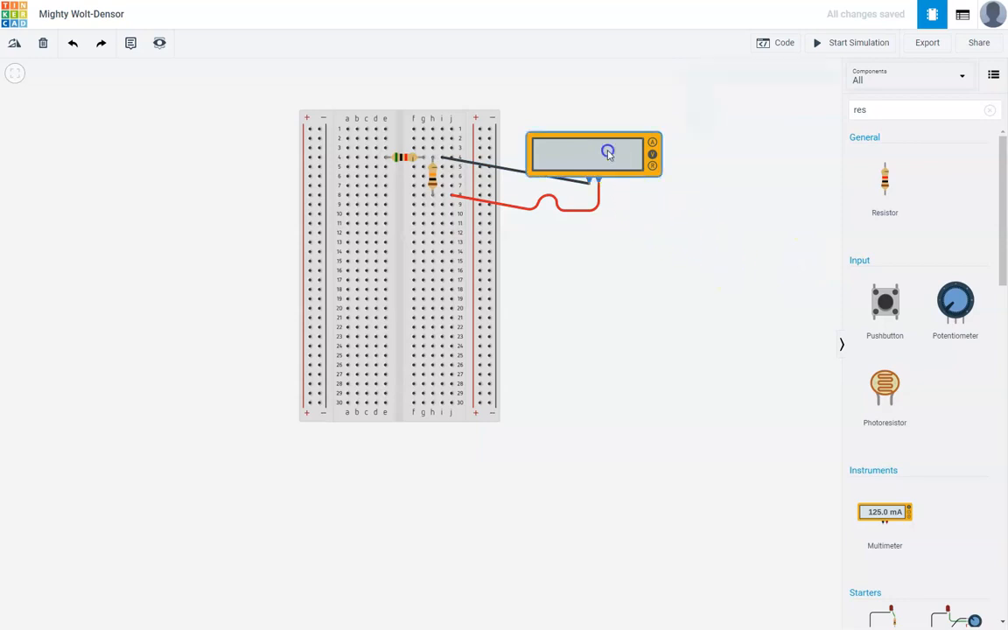
{"action": "left_click", "coordinate": [628, 263]}
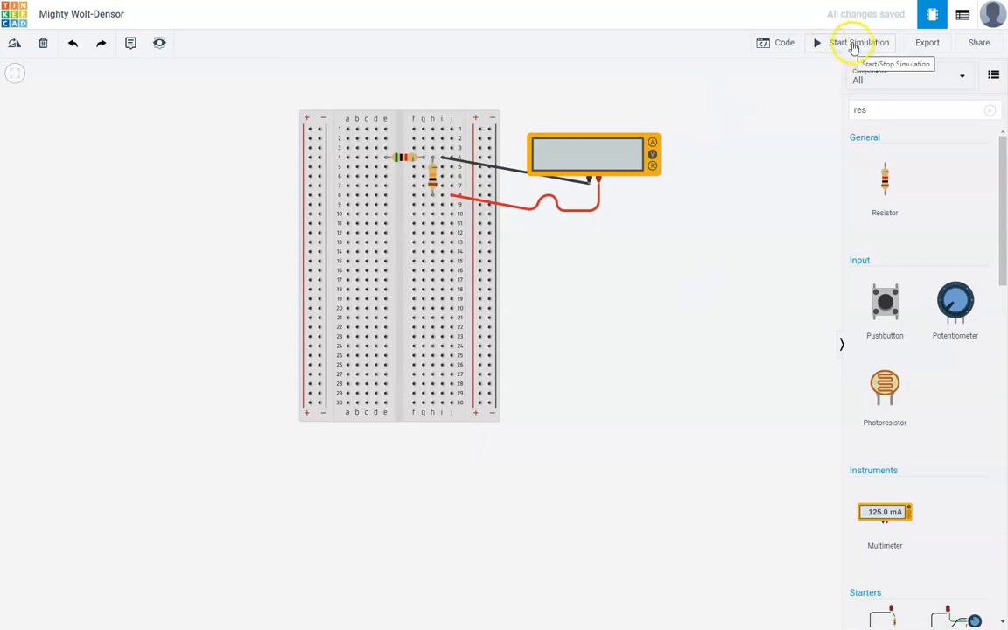
{"action": "left_click", "coordinate": [855, 46]}
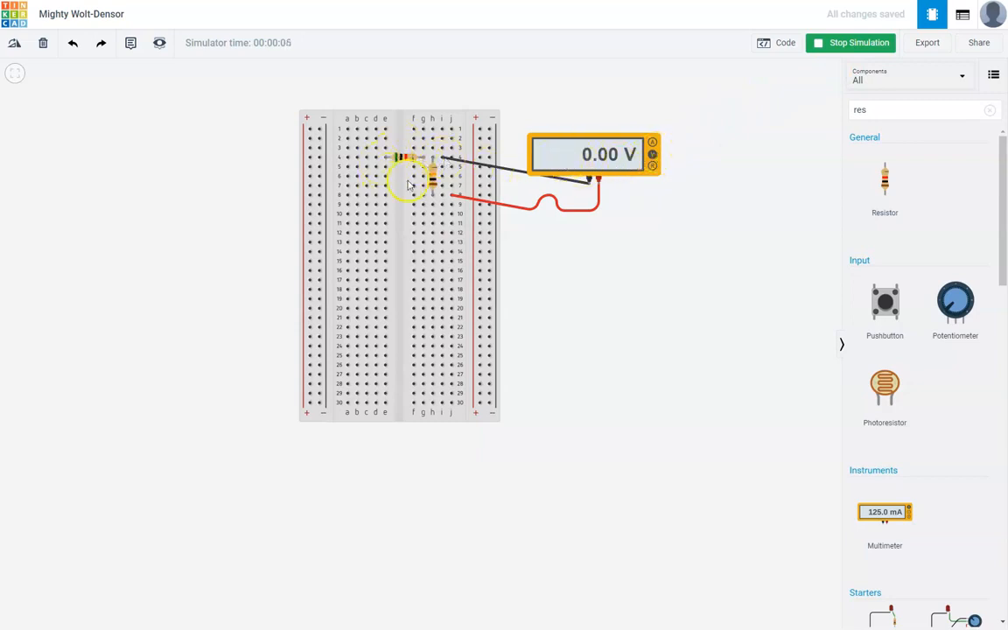
{"action": "left_click", "coordinate": [653, 165]}
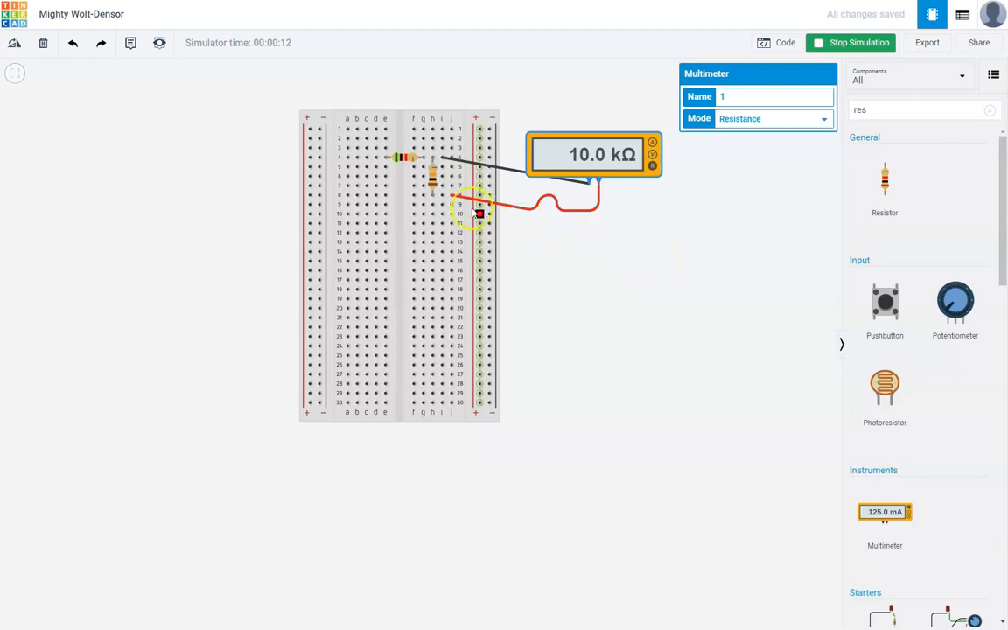
- Check the vertical resistor's resistance setting against the multimeter reading
{"action": "left_click", "coordinate": [431, 179]}
{"action": "left_click", "coordinate": [763, 119]}
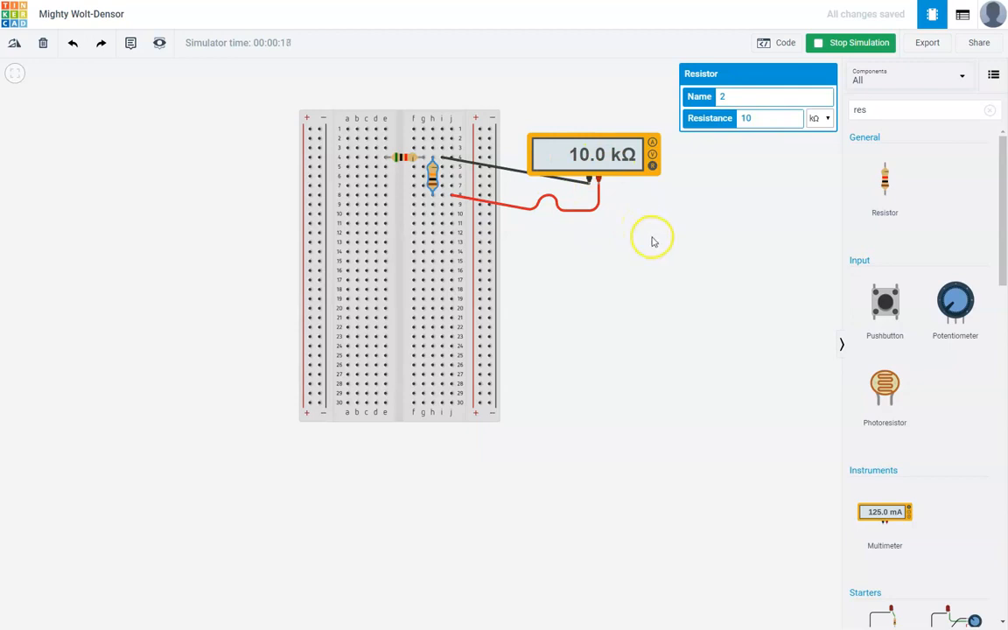
{"action": "left_click", "coordinate": [606, 273]}
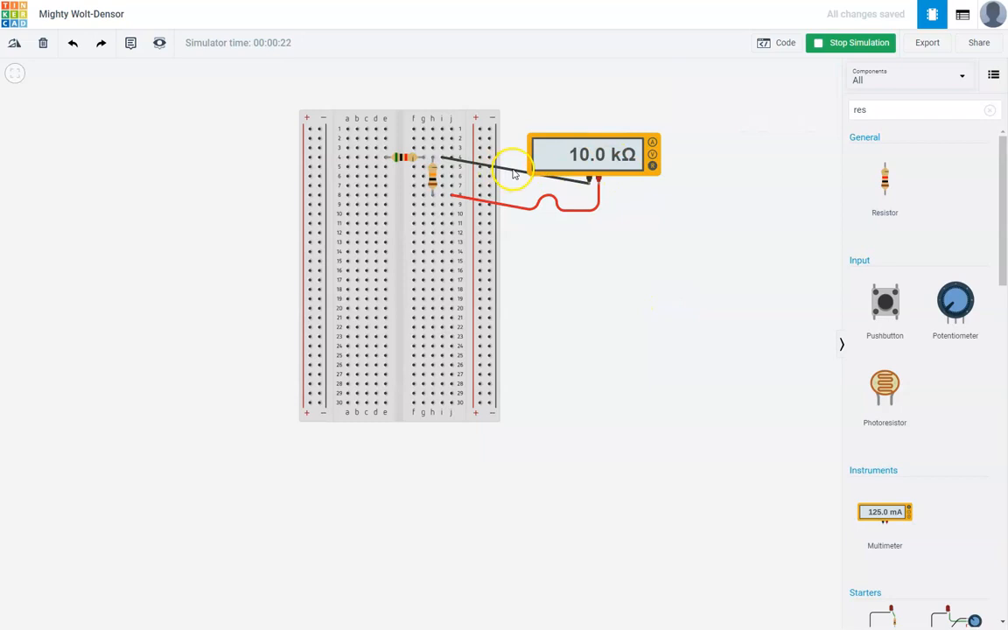
- Stop the simulation and delete both the black and red multimeter wires
{"action": "left_click", "coordinate": [851, 46]}
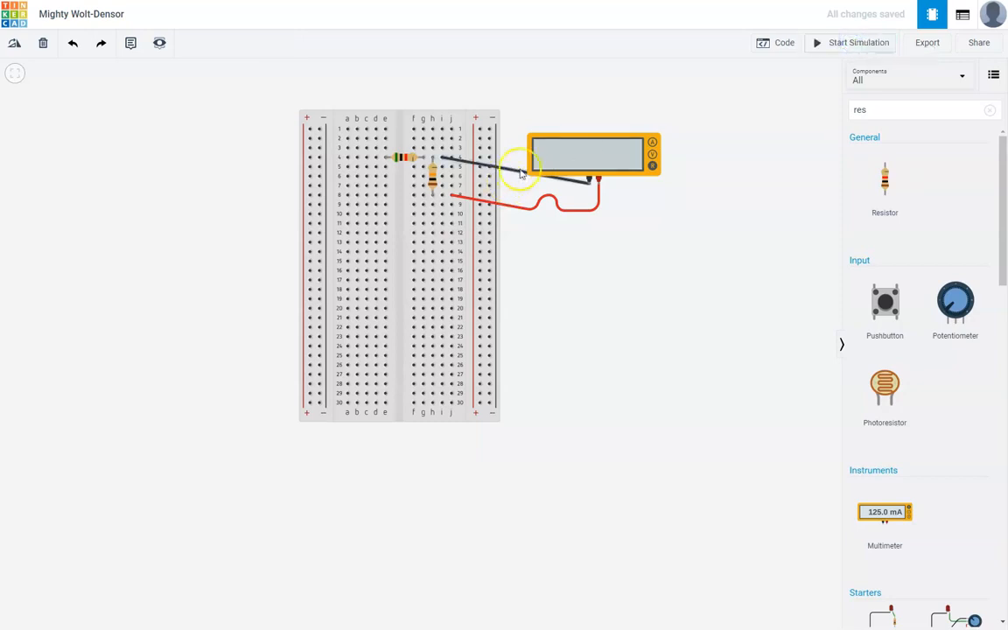
{"action": "left_click", "coordinate": [517, 174]}
{"action": "key", "text": "Delete"}
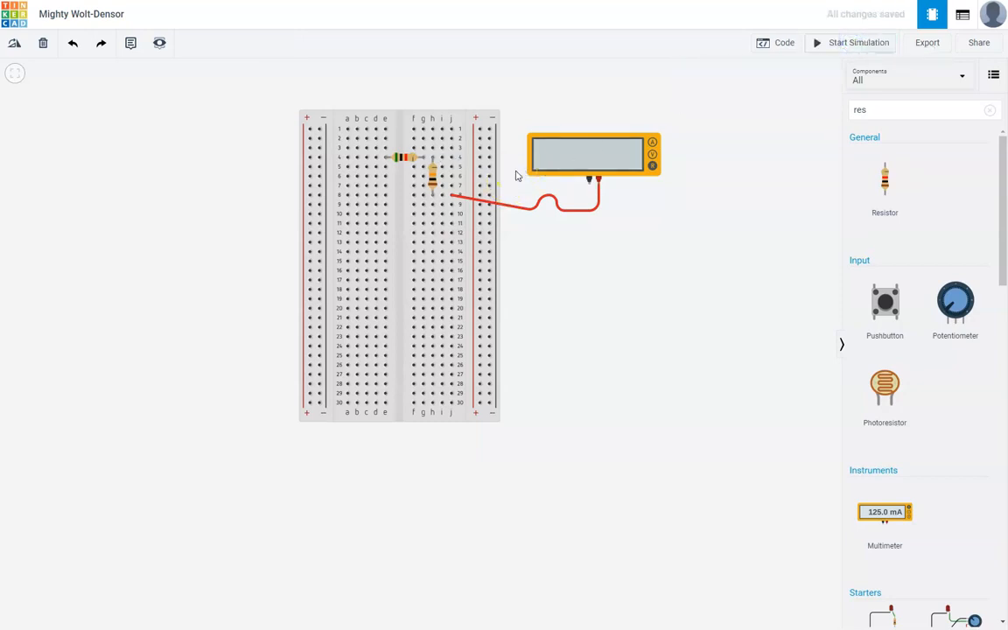
{"action": "left_click", "coordinate": [564, 210]}
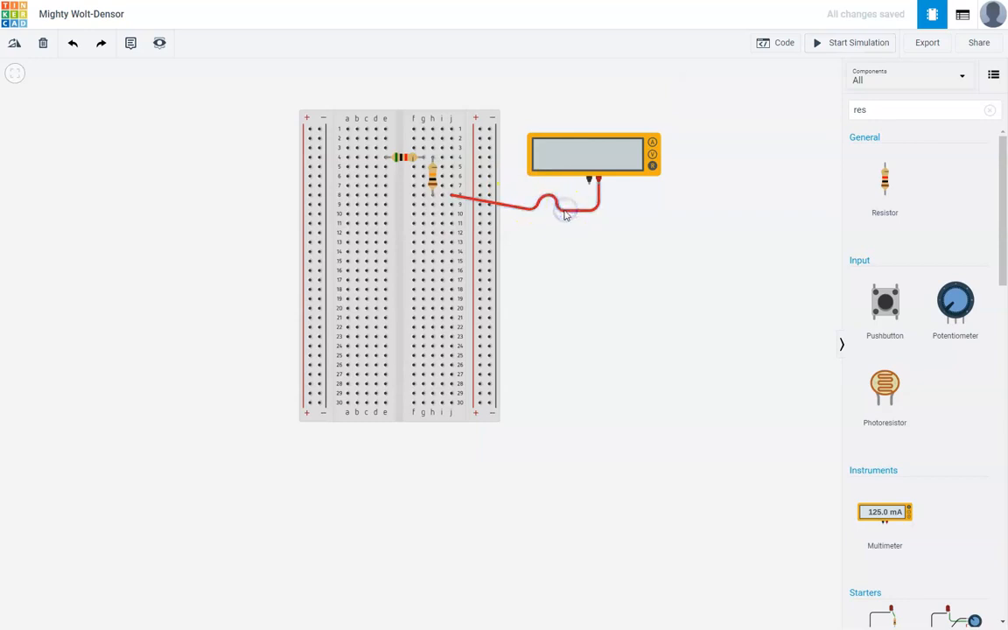
{"action": "key", "text": "Delete"}
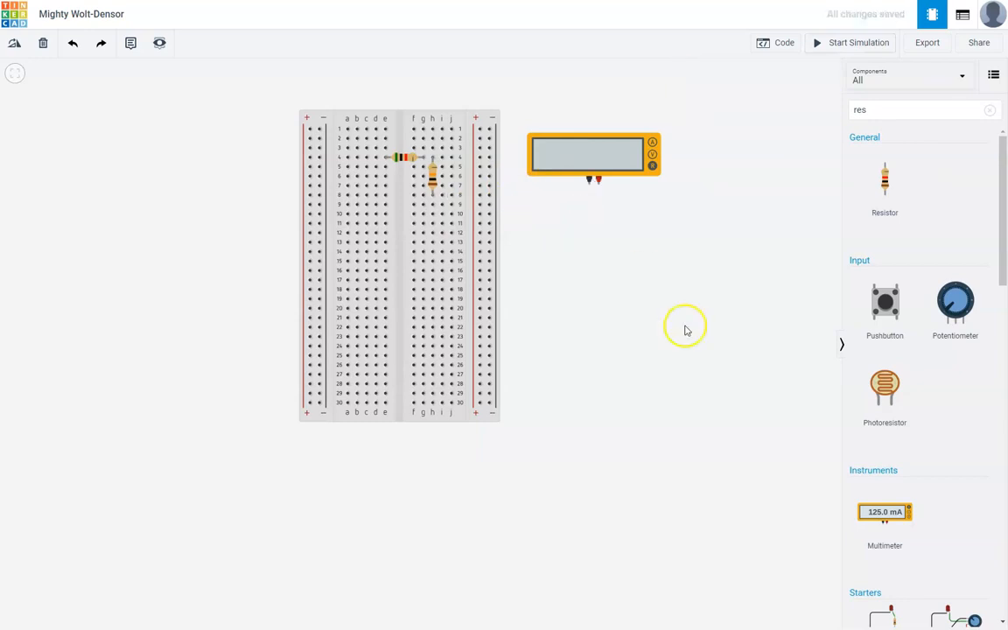
- Search the components for "power" and place a Power Supply beside the breadboard's a–e side, level with its upper rows
{"action": "double_click", "coordinate": [899, 115]}
{"action": "type", "text": "power"}
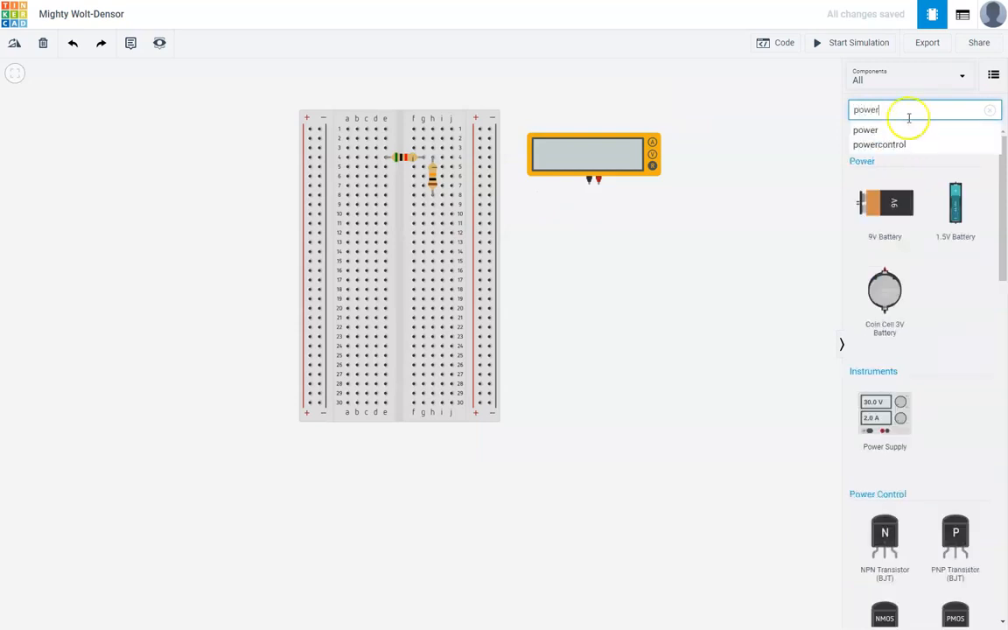
{"action": "left_click_drag", "start_coordinate": [902, 399], "coordinate": [218, 181]}
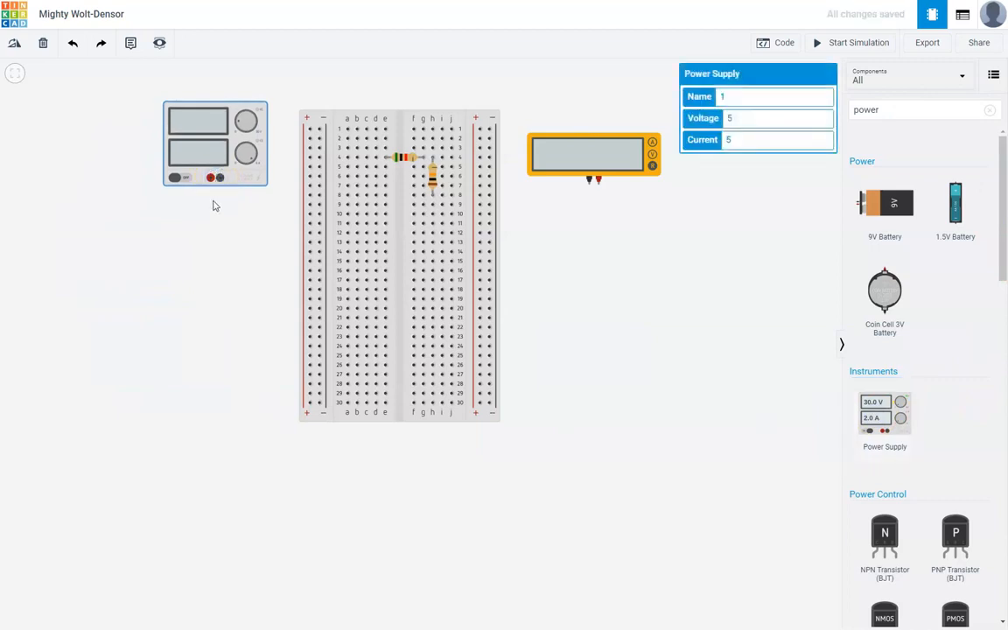
- Wire the power supply's positive terminal to the near positive rail at row 9 with one bend, and colour the wire red
{"action": "left_click", "coordinate": [210, 180]}
{"action": "left_click", "coordinate": [212, 203]}
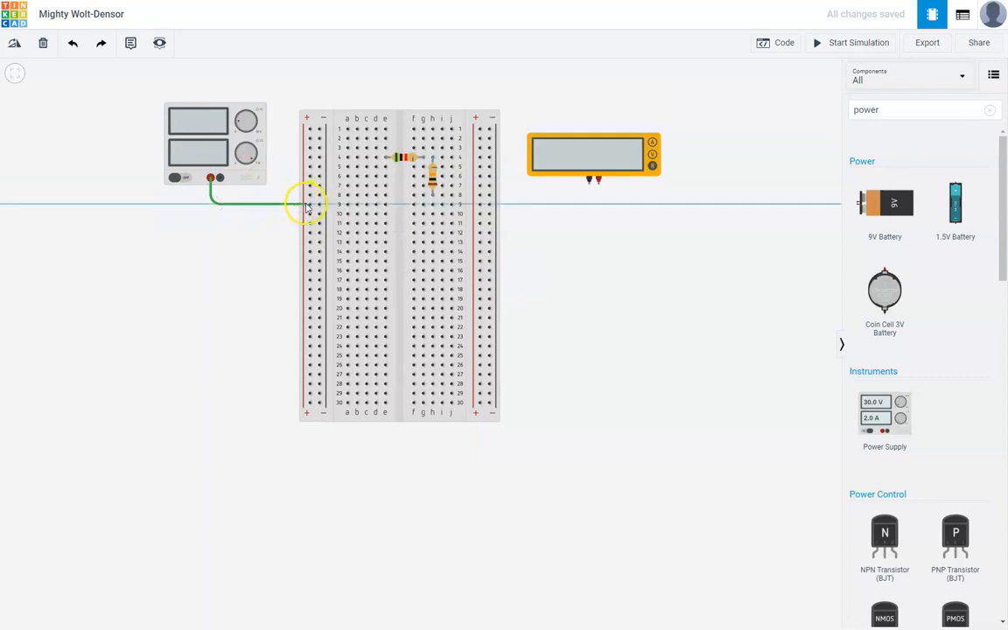
{"action": "left_click", "coordinate": [308, 205]}
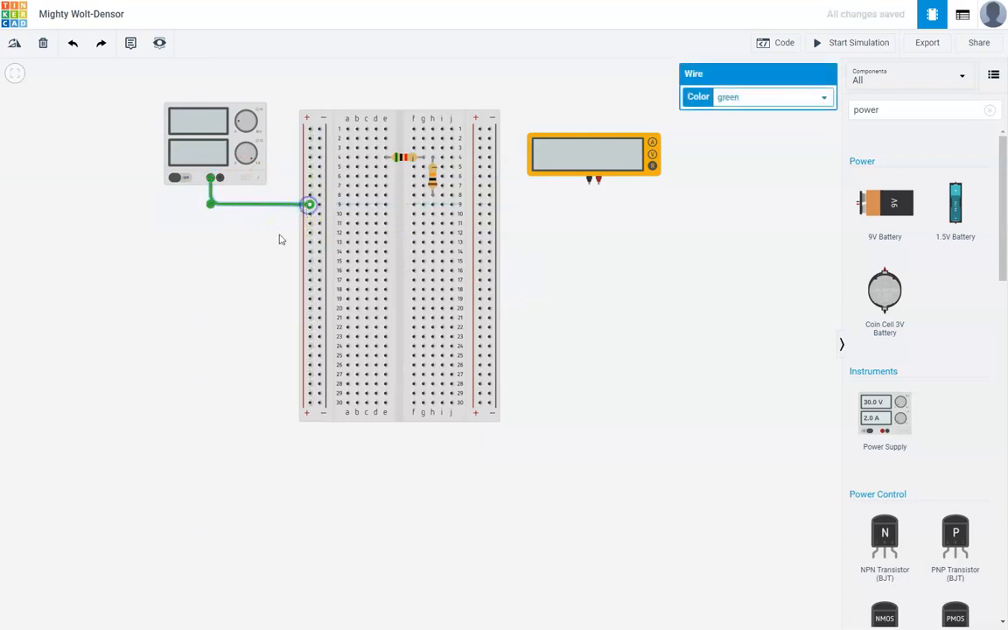
{"action": "left_click", "coordinate": [767, 97]}
{"action": "left_click", "coordinate": [758, 122]}
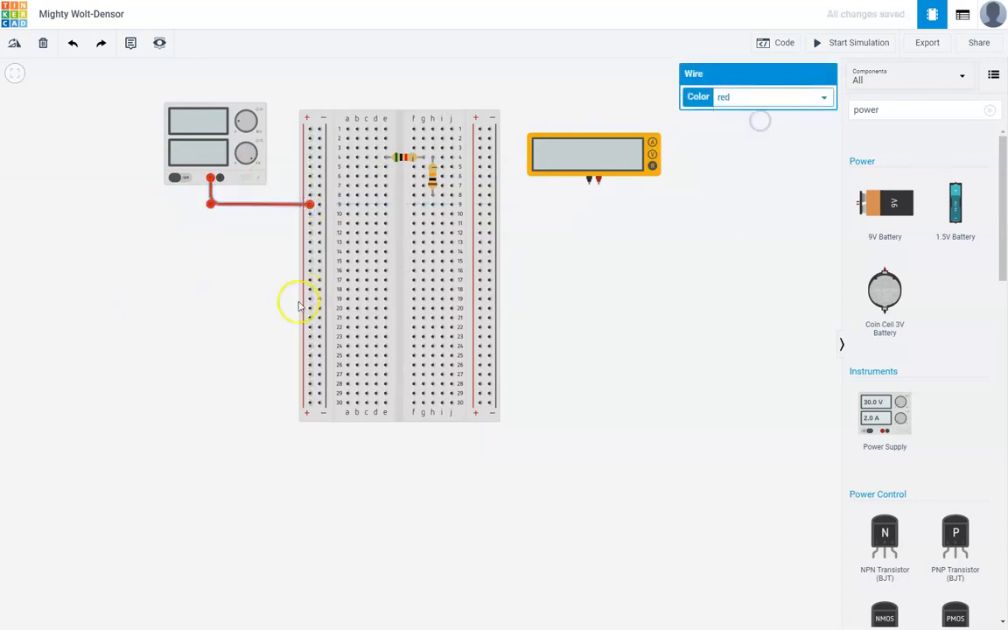
{"action": "left_click", "coordinate": [209, 326]}
- Wire the power supply's negative terminal to the near negative rail at row 8, and colour the wire black
{"action": "left_click", "coordinate": [221, 179]}
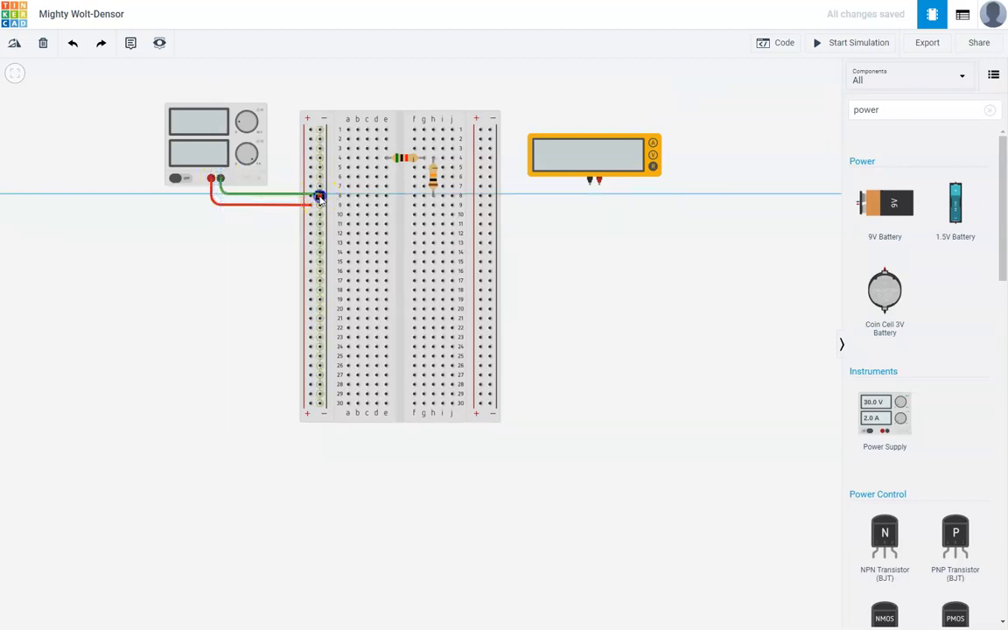
{"action": "left_click", "coordinate": [320, 198]}
{"action": "left_click", "coordinate": [774, 97]}
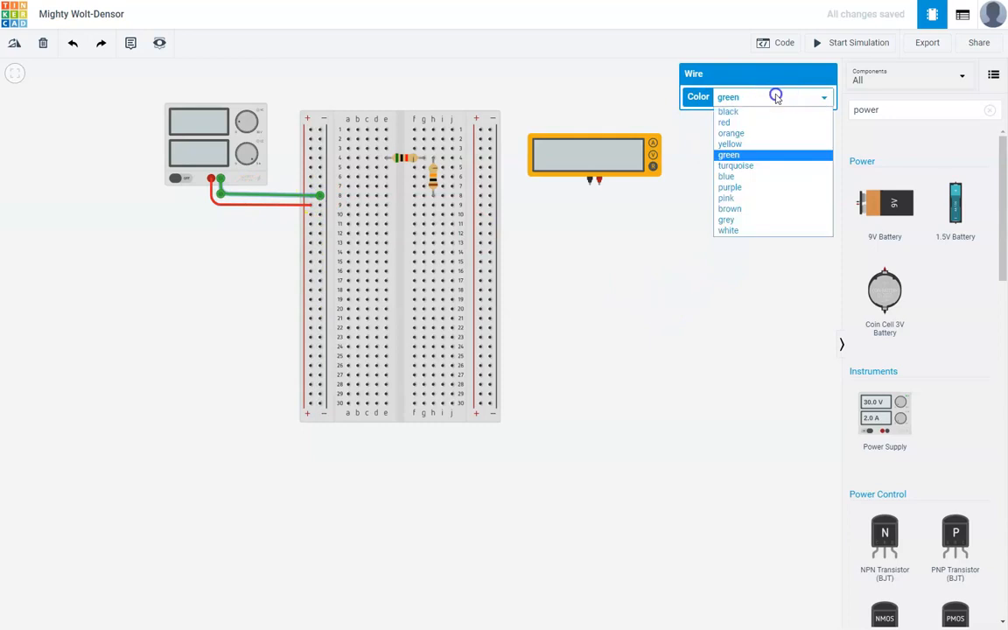
{"action": "left_click", "coordinate": [756, 112]}
{"action": "left_click", "coordinate": [696, 238]}
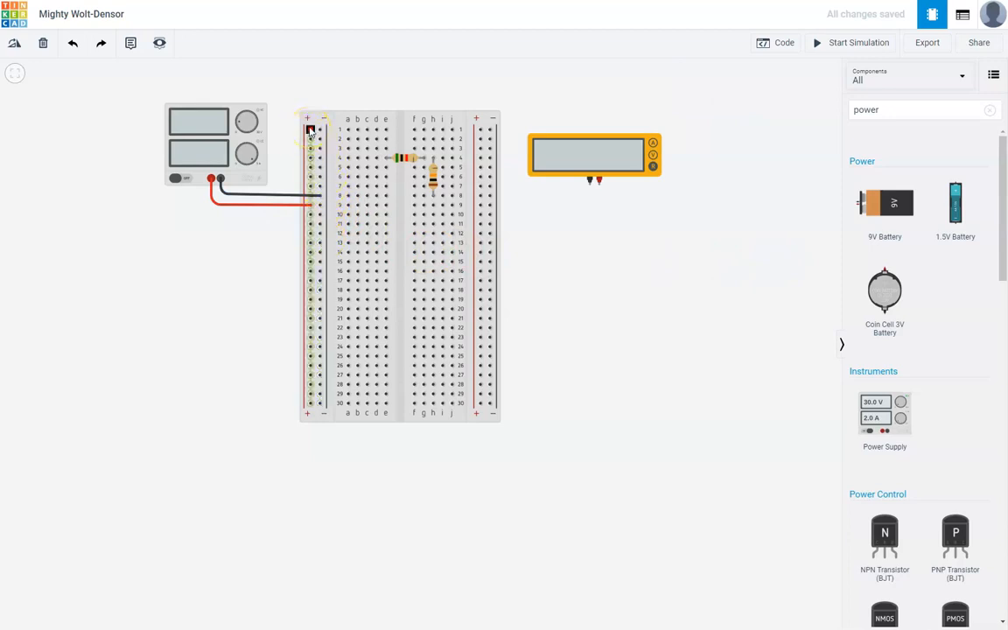
- Connect the breadboard hole in row 4, column a to the powered positive rail with a red wire
{"action": "left_click", "coordinate": [360, 161]}
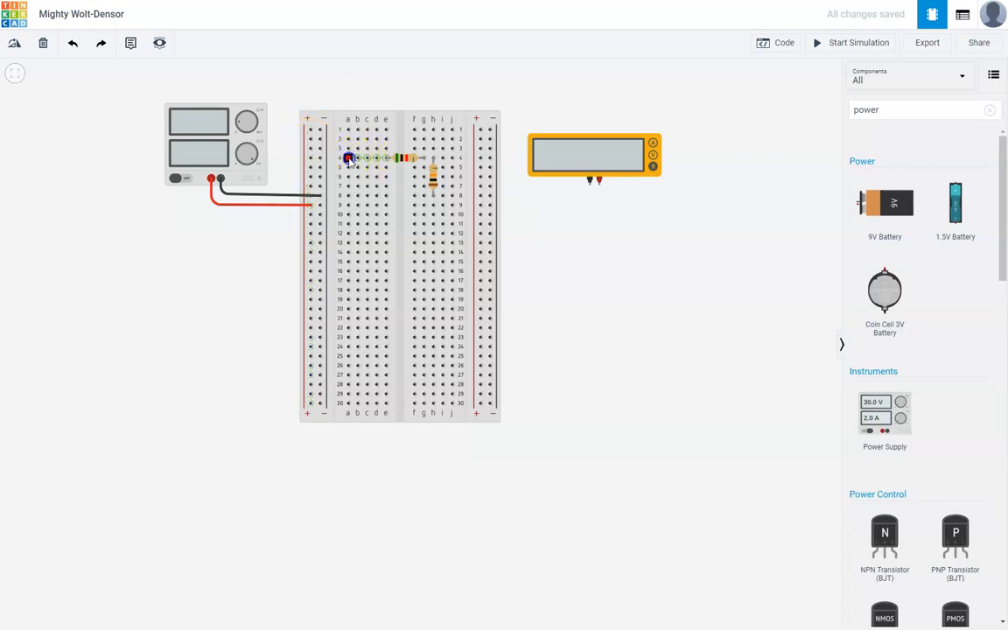
{"action": "left_click", "coordinate": [311, 159]}
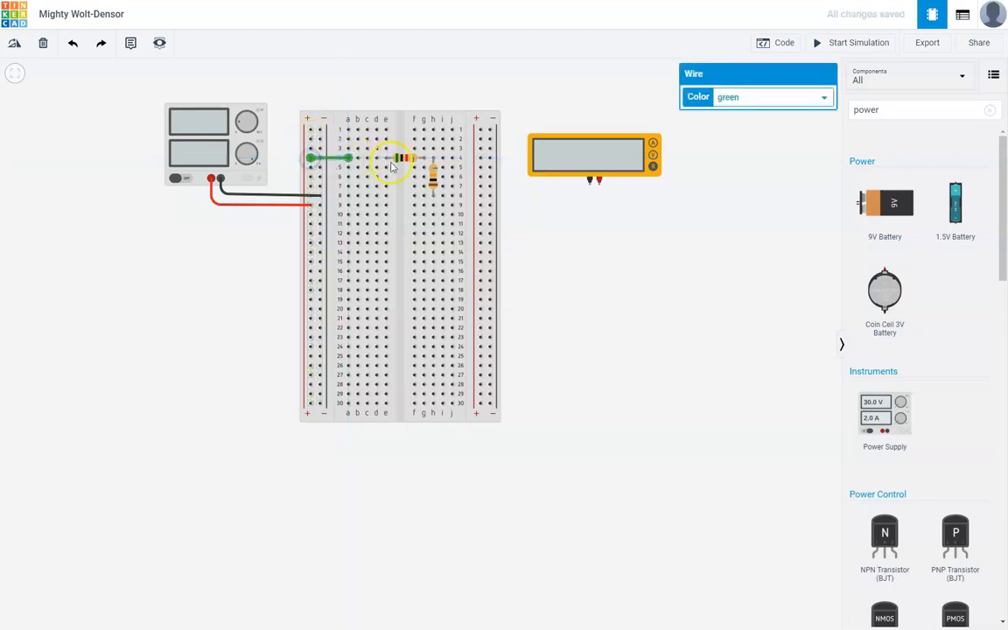
{"action": "left_click", "coordinate": [758, 97]}
{"action": "left_click", "coordinate": [751, 123]}
{"action": "left_click", "coordinate": [815, 242]}
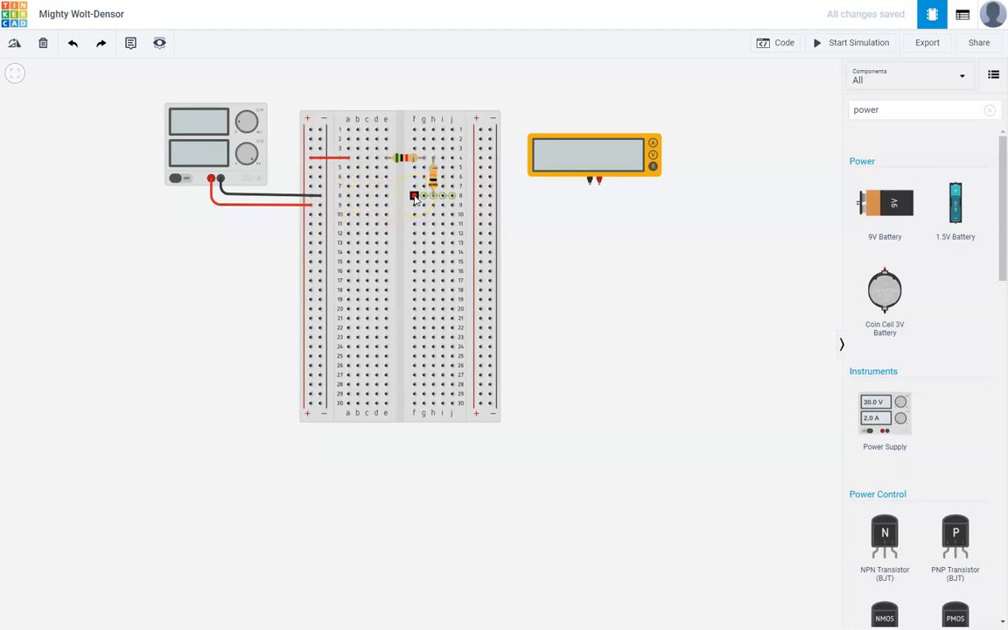
- Connect the breadboard hole in row 8, column f to the supply's negative rail at row 13 with a black wire
{"action": "left_click_drag", "start_coordinate": [415, 197], "coordinate": [320, 242]}
{"action": "left_click", "coordinate": [774, 97]}
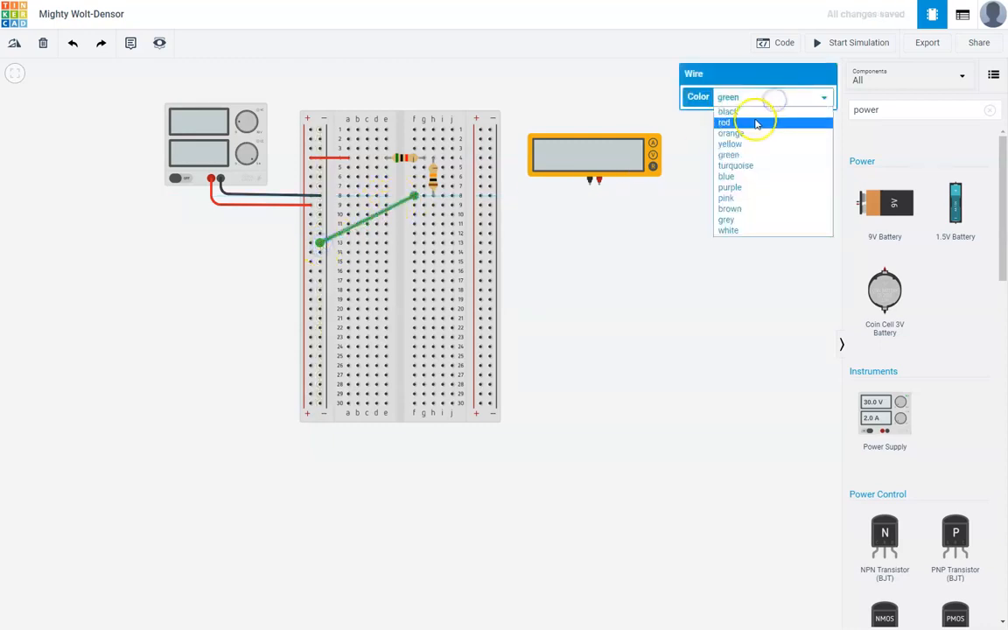
{"action": "left_click", "coordinate": [751, 114]}
{"action": "left_click", "coordinate": [710, 226]}
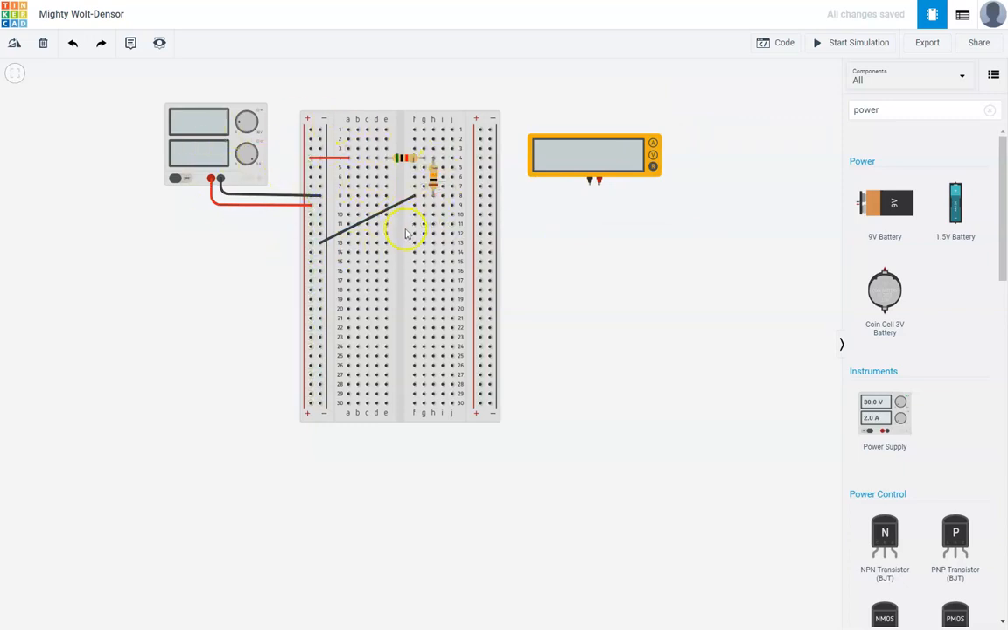
- Move the multimeter to just above the breadboard's top edge
{"action": "left_click", "coordinate": [620, 155]}
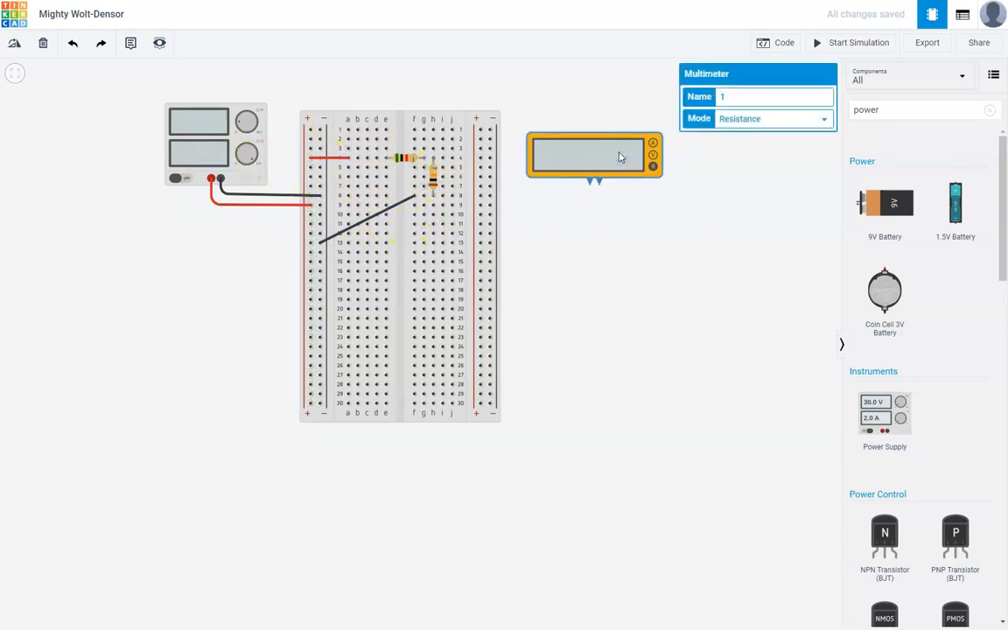
{"action": "left_click_drag", "start_coordinate": [620, 155], "coordinate": [411, 79]}
{"action": "left_click", "coordinate": [626, 167]}
- Wire the multimeter's negative terminal to the supply's negative rail at row 1, and colour the wire black
{"action": "left_click", "coordinate": [419, 105]}
{"action": "left_click", "coordinate": [317, 128]}
{"action": "left_click", "coordinate": [321, 130]}
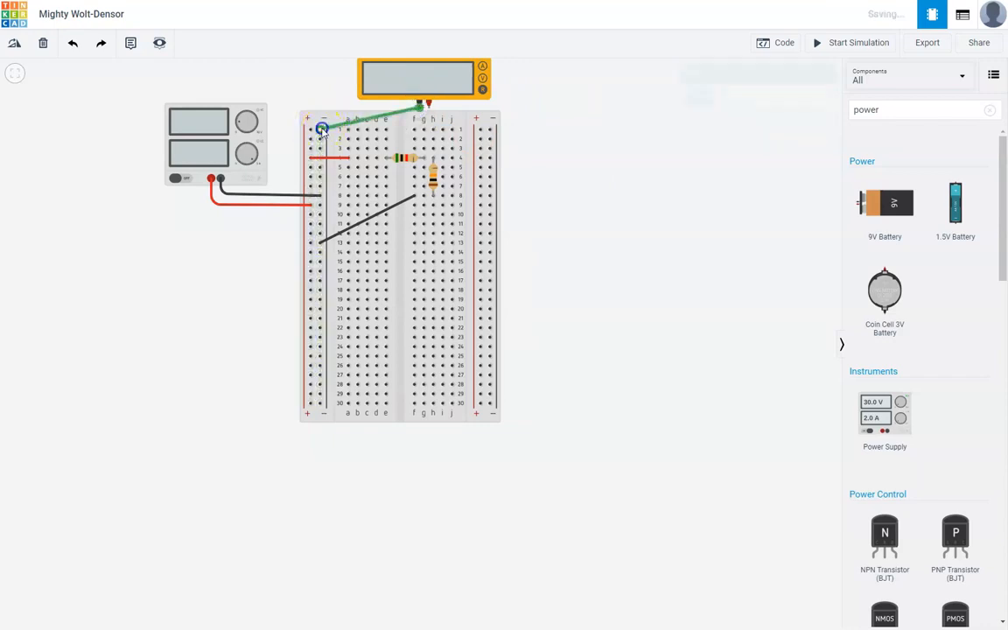
{"action": "left_click", "coordinate": [745, 98]}
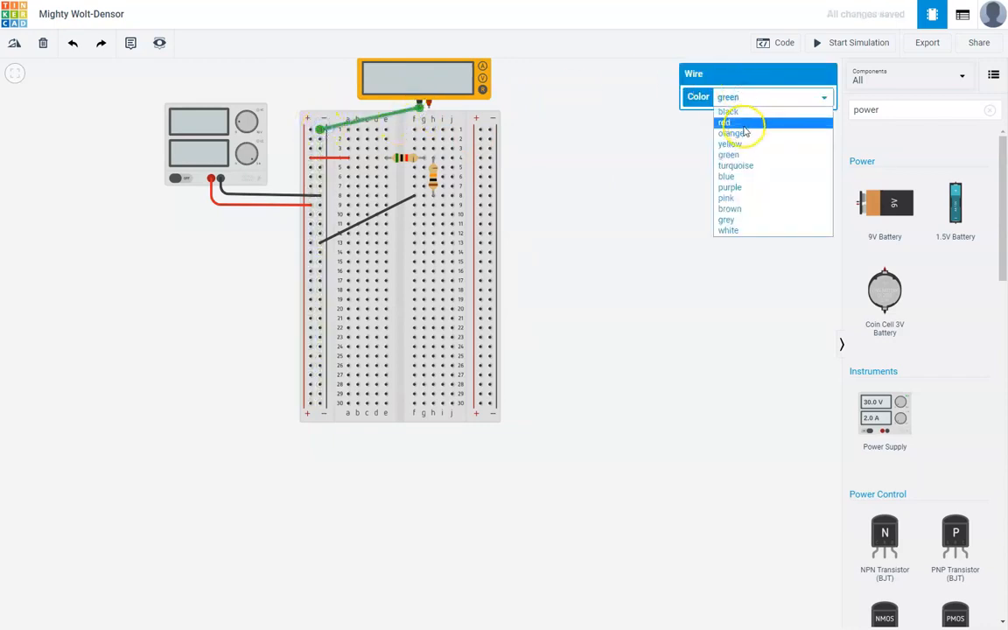
{"action": "left_click", "coordinate": [740, 112]}
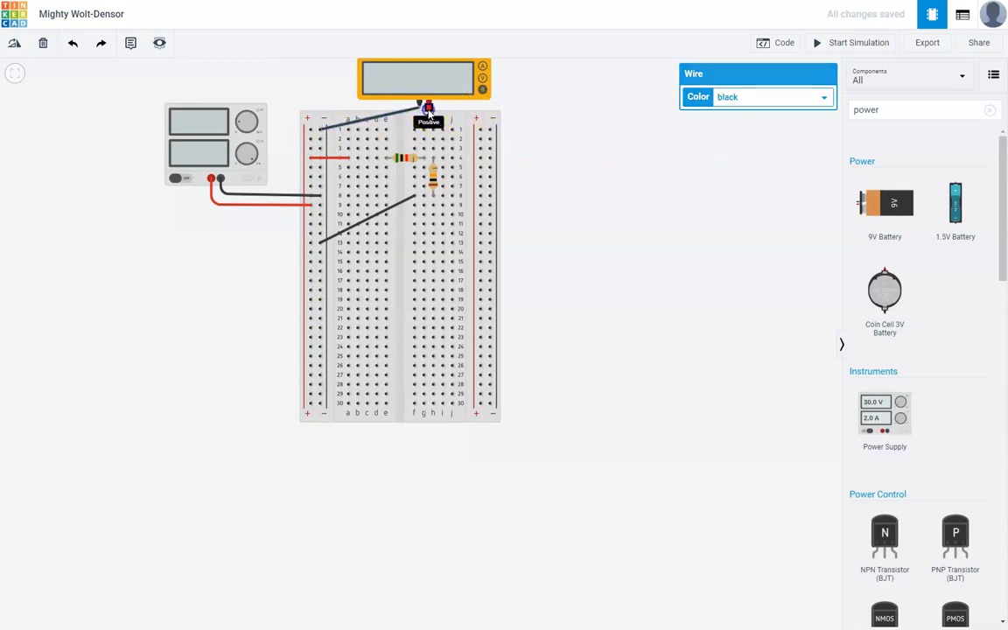
- Wire the multimeter's positive terminal to the breadboard hole in row 4, column j, and colour the wire red
{"action": "left_click_drag", "start_coordinate": [429, 104], "coordinate": [455, 151]}
{"action": "left_click", "coordinate": [451, 158]}
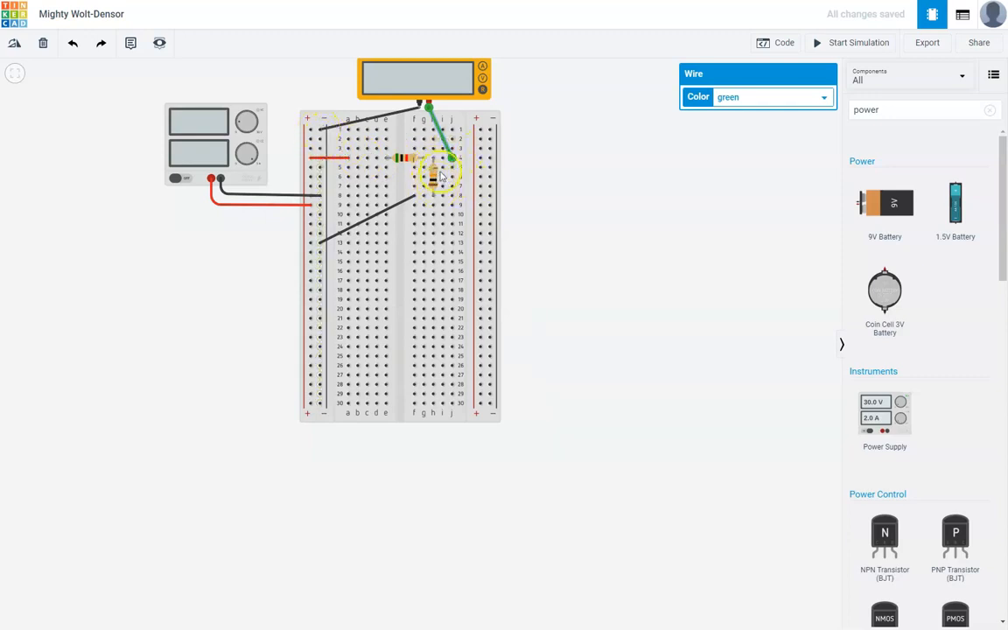
{"action": "left_click", "coordinate": [754, 97]}
{"action": "left_click", "coordinate": [733, 122]}
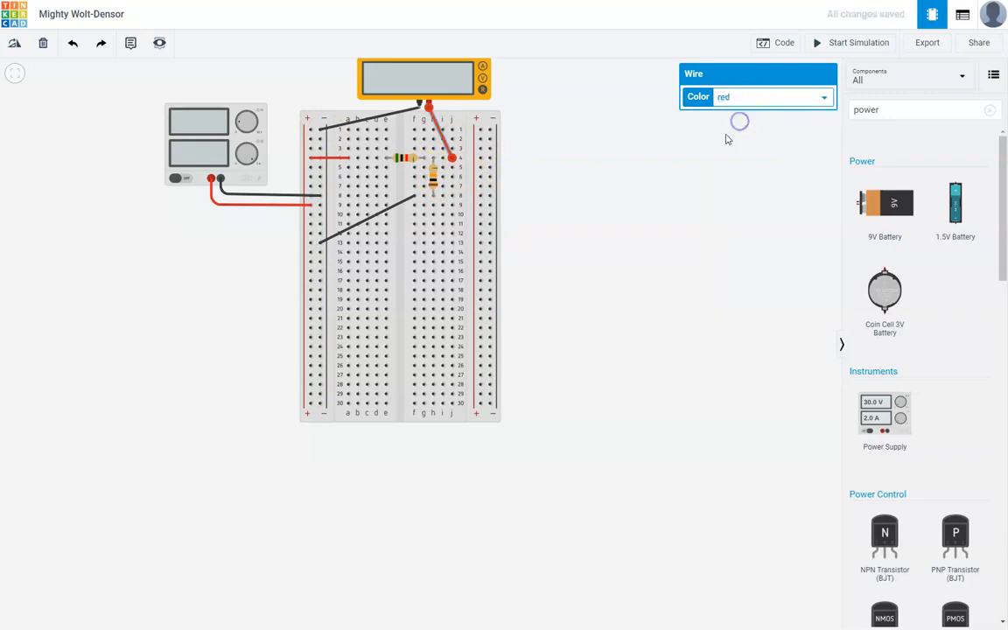
{"action": "left_click", "coordinate": [666, 189]}
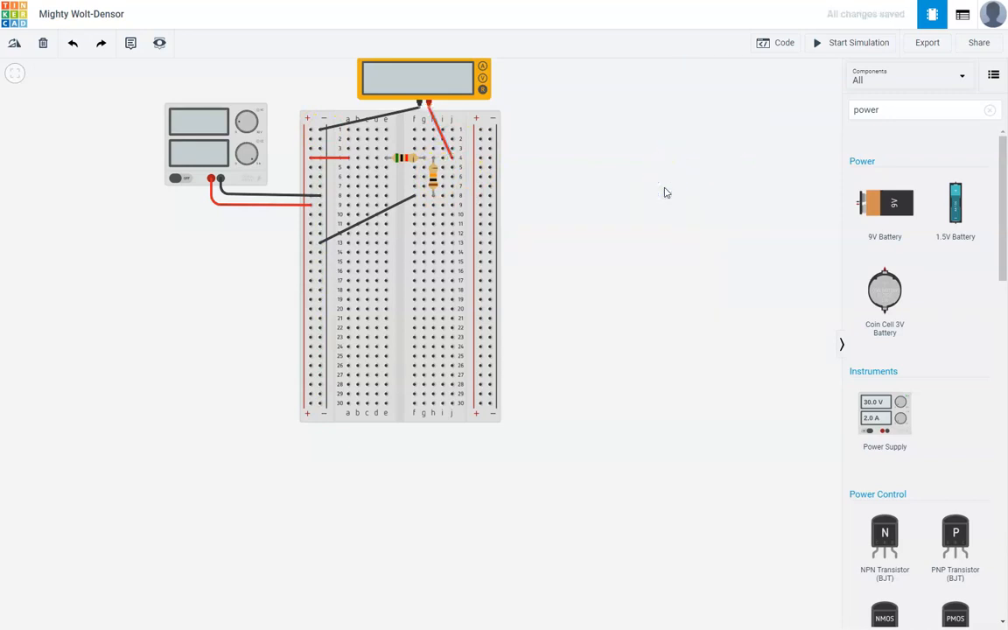
- Start the simulation and switch the multimeter to Voltage mode to measure across the vertical resistor
{"action": "left_click", "coordinate": [842, 42]}
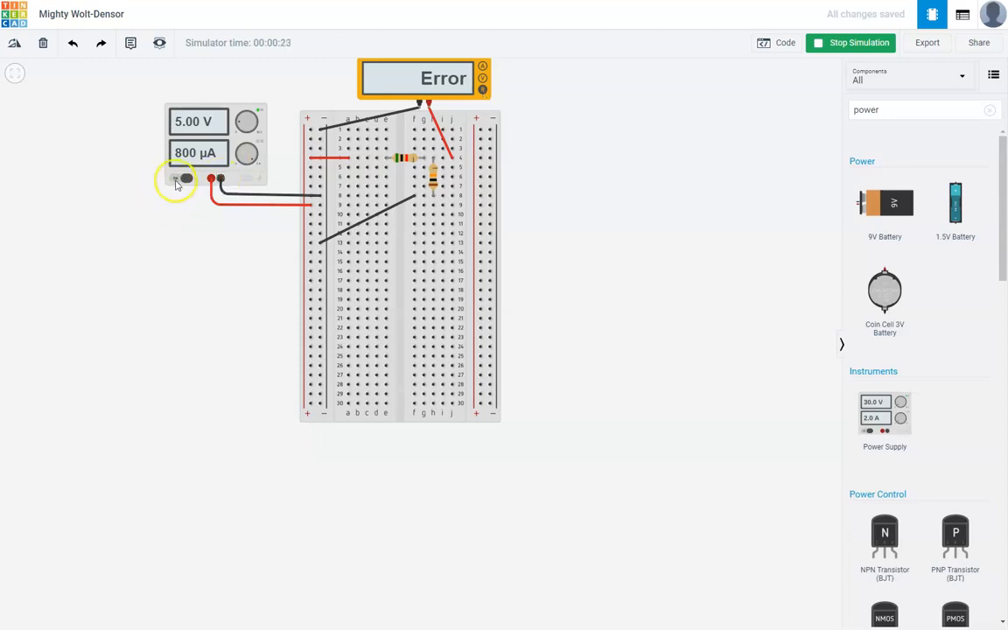
{"action": "left_click", "coordinate": [482, 79]}
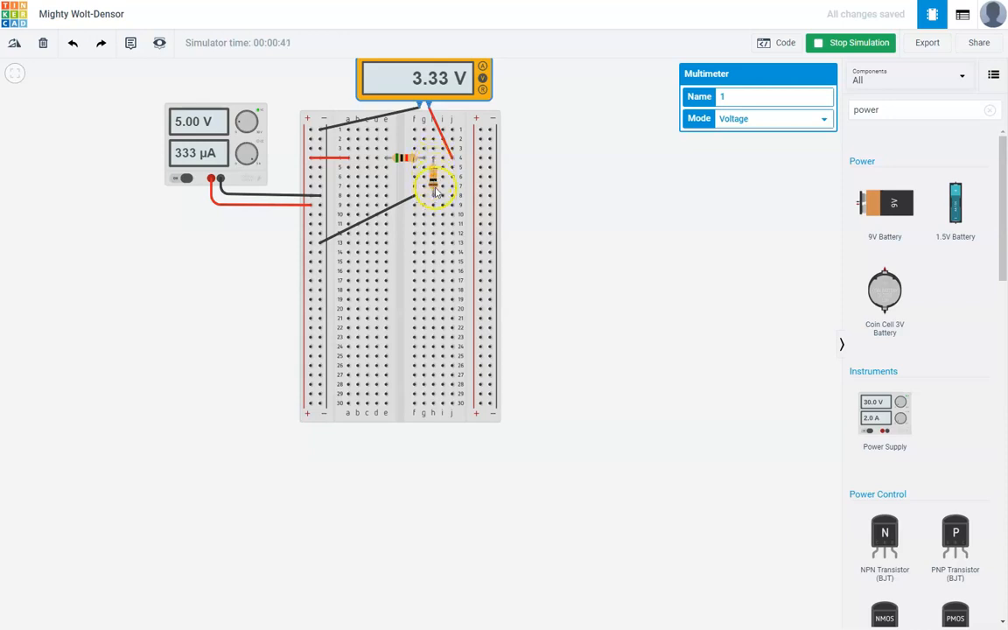
- Open the Windows Calculator, move it below the multimeter and compute the divider ratio 10 ÷ (10 + 5)
{"action": "key", "text": "super"}
{"action": "type", "text": "calc"}
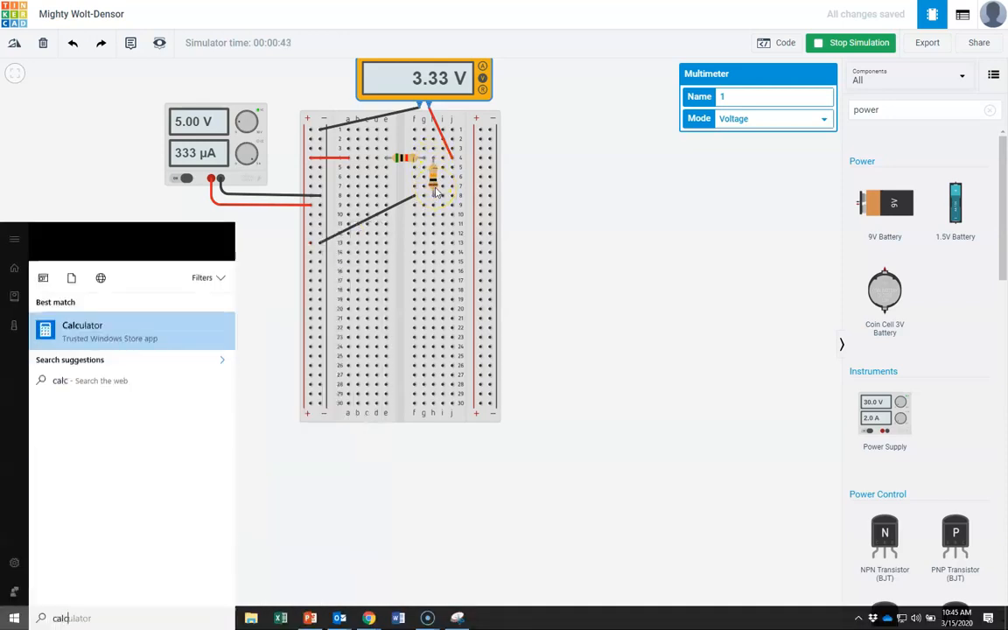
{"action": "key", "text": "Return"}
{"action": "left_click_drag", "start_coordinate": [328, 17], "coordinate": [581, 215]}
{"action": "type", "text": "10"}
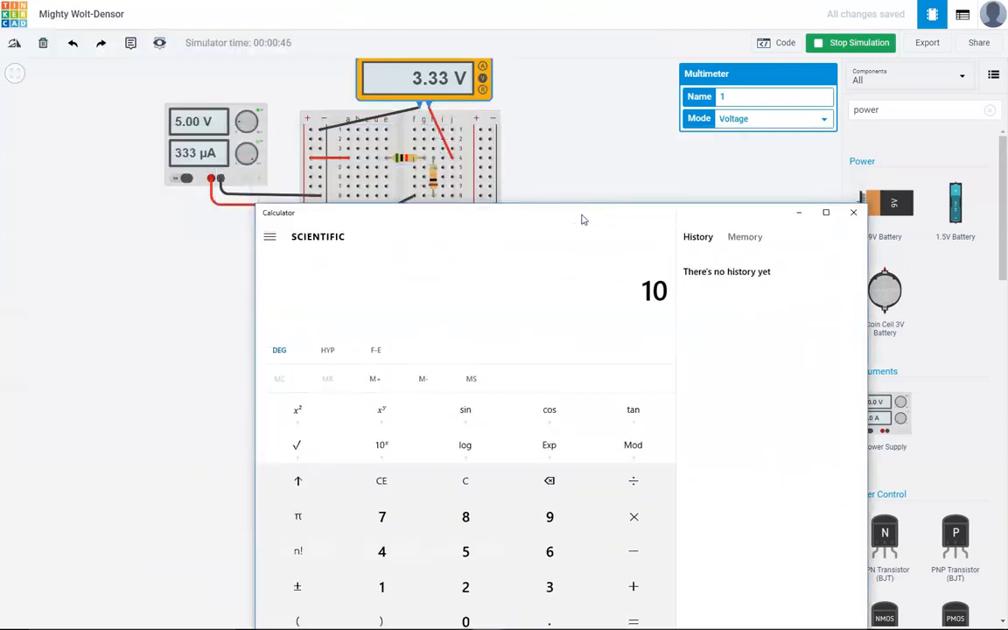
{"action": "type", "text": " ÷ (10 + 5)"}
{"action": "key", "text": "Return"}
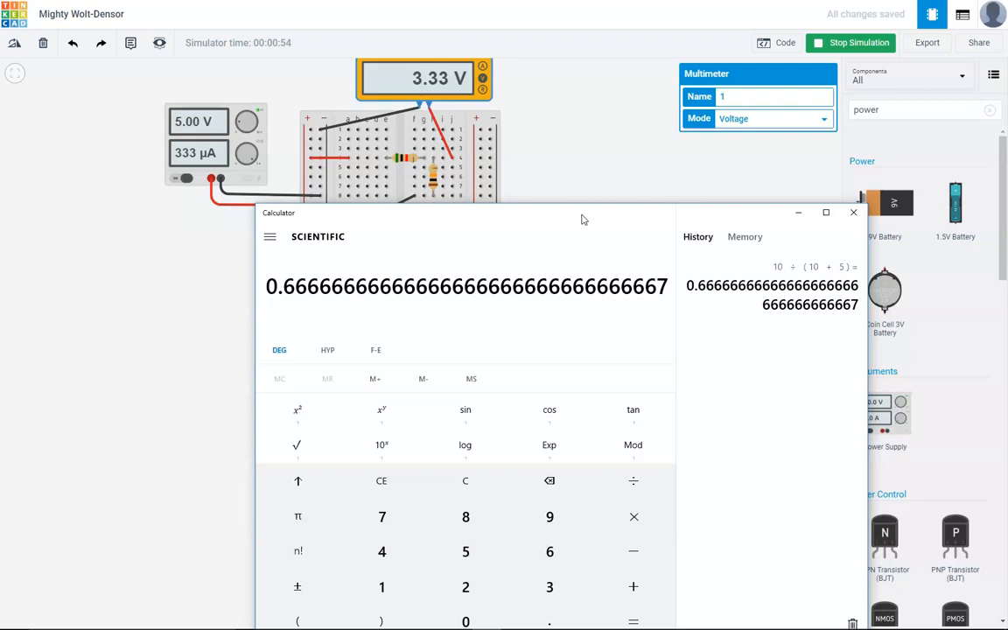
- Multiply the calculated ratio by 5 to get the expected output voltage, and close the Calculator
{"action": "type", "text": "*"}
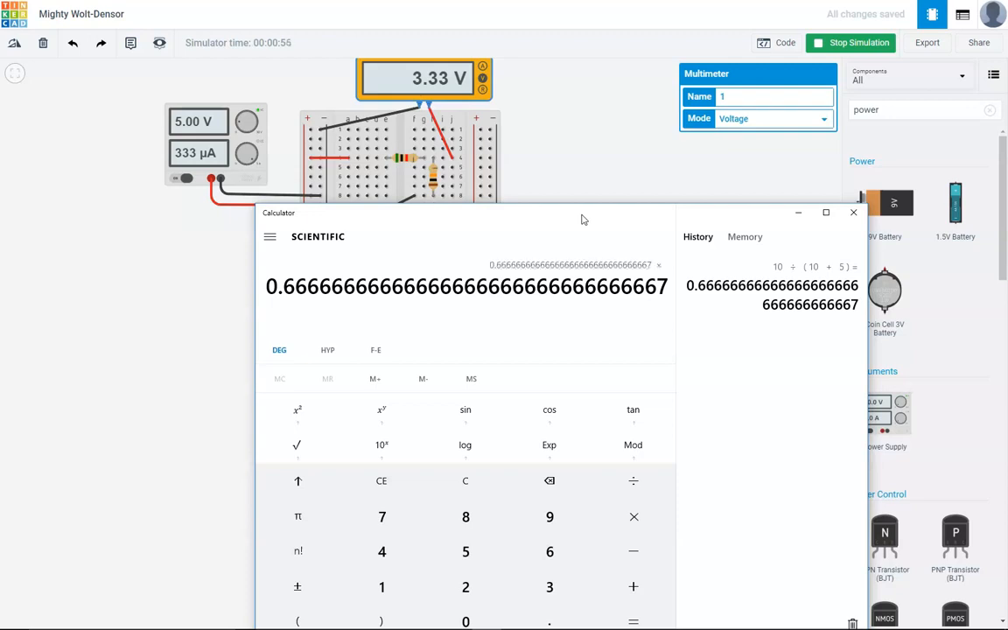
{"action": "type", "text": "5"}
{"action": "key", "text": "Return"}
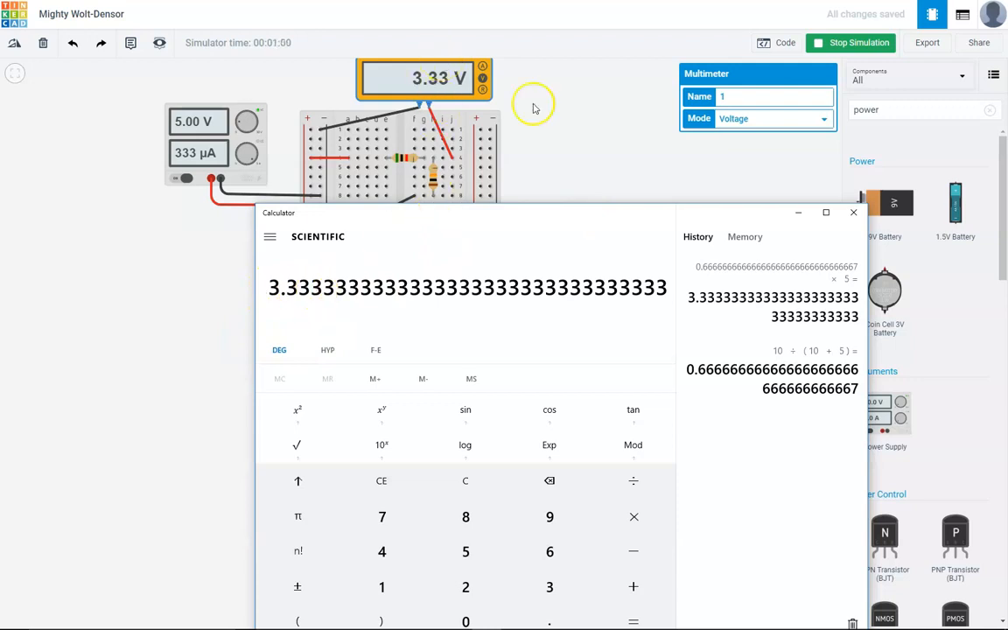
{"action": "left_click", "coordinate": [851, 213]}
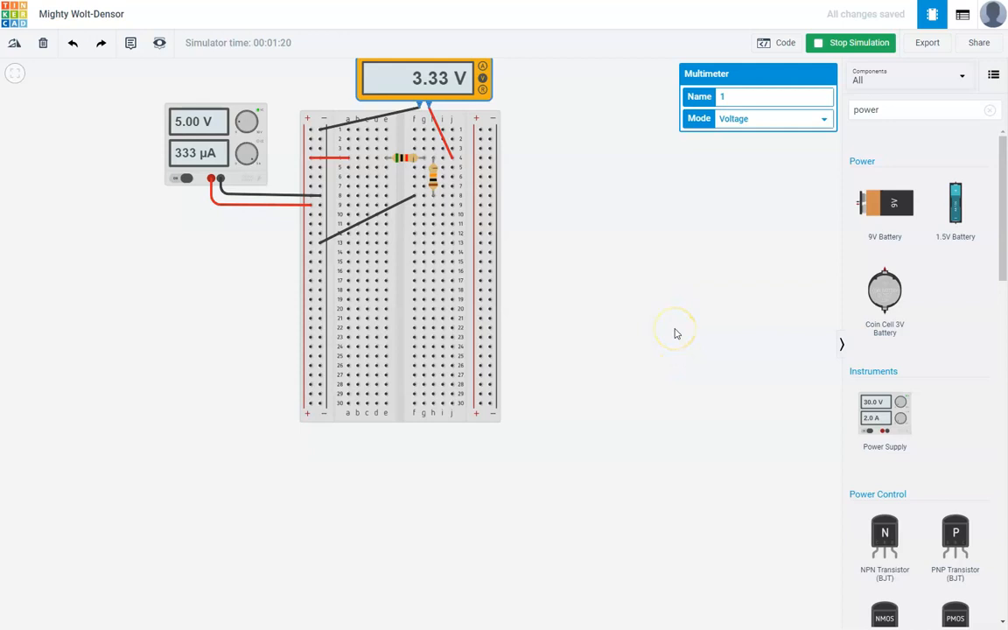
- Stop the simulation, search the components for "funct" and place a Function Generator below the power supply
{"action": "left_click", "coordinate": [845, 42]}
{"action": "left_click", "coordinate": [896, 107]}
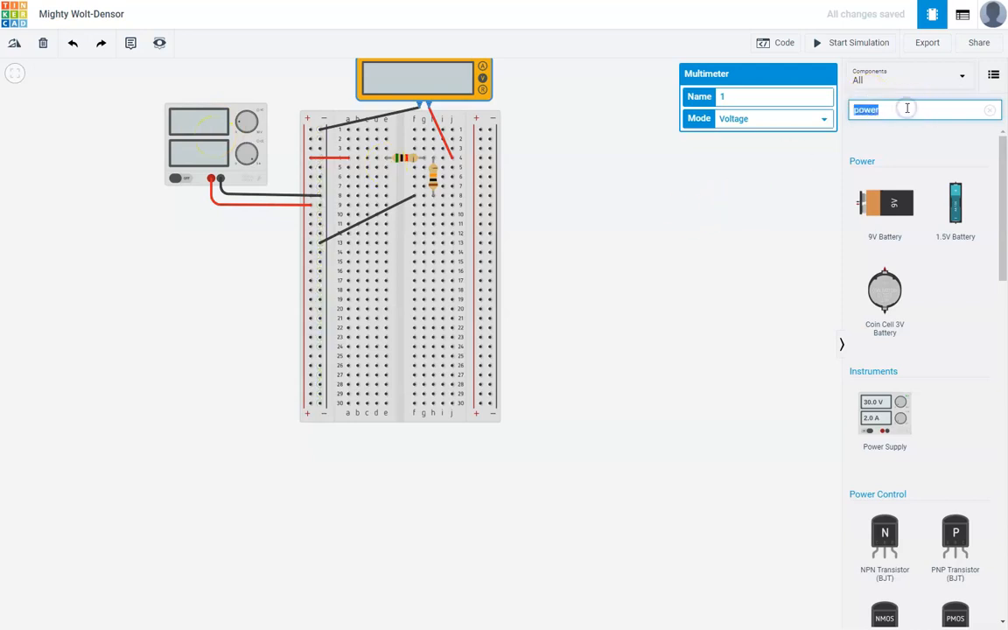
{"action": "type", "text": "unct"}
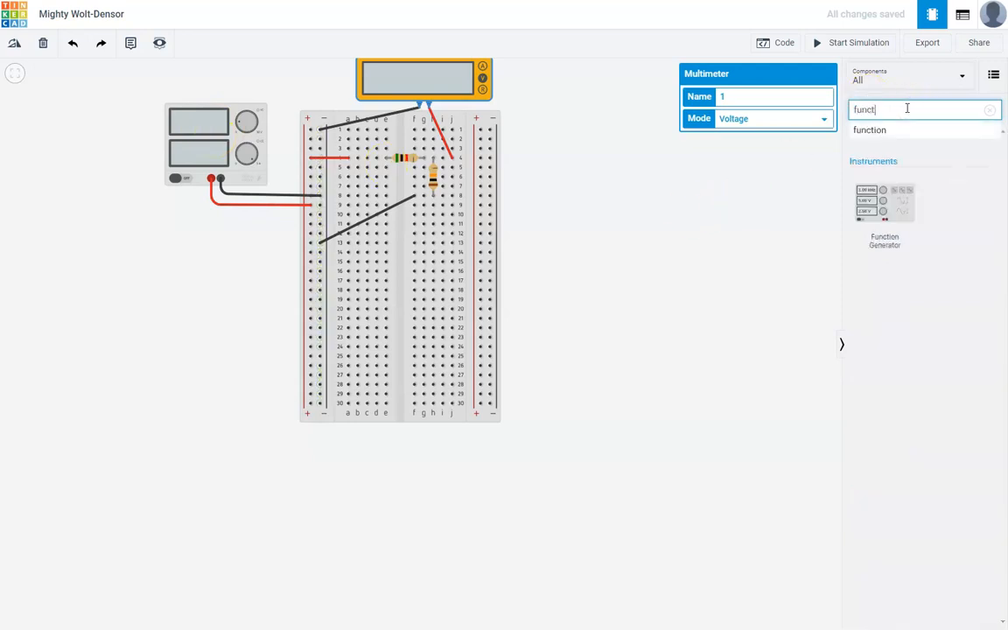
{"action": "left_click", "coordinate": [881, 218]}
{"action": "left_click_drag", "start_coordinate": [881, 220], "coordinate": [177, 335]}
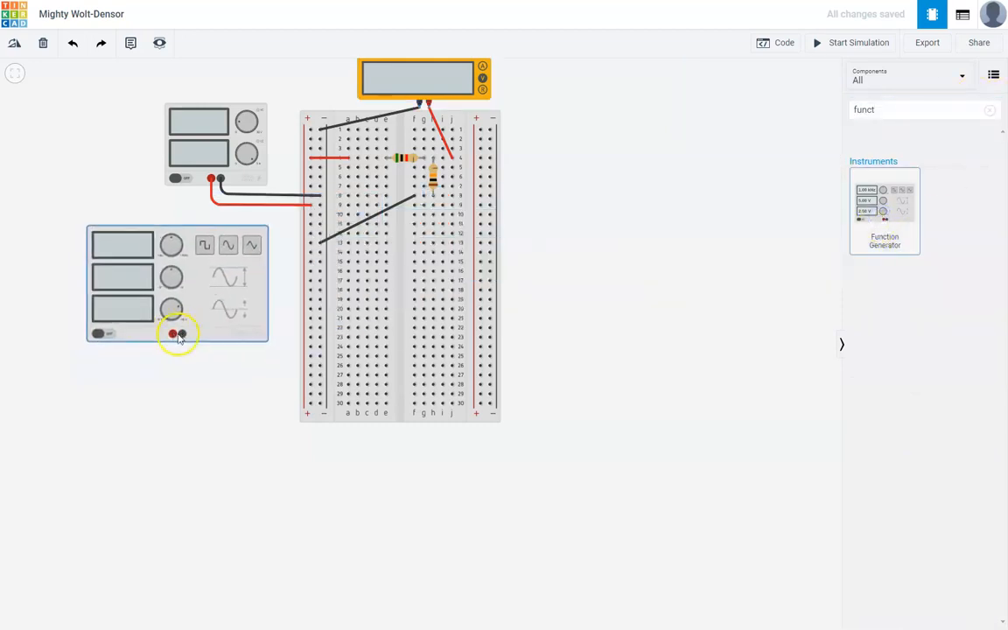
{"action": "left_click", "coordinate": [681, 394]}
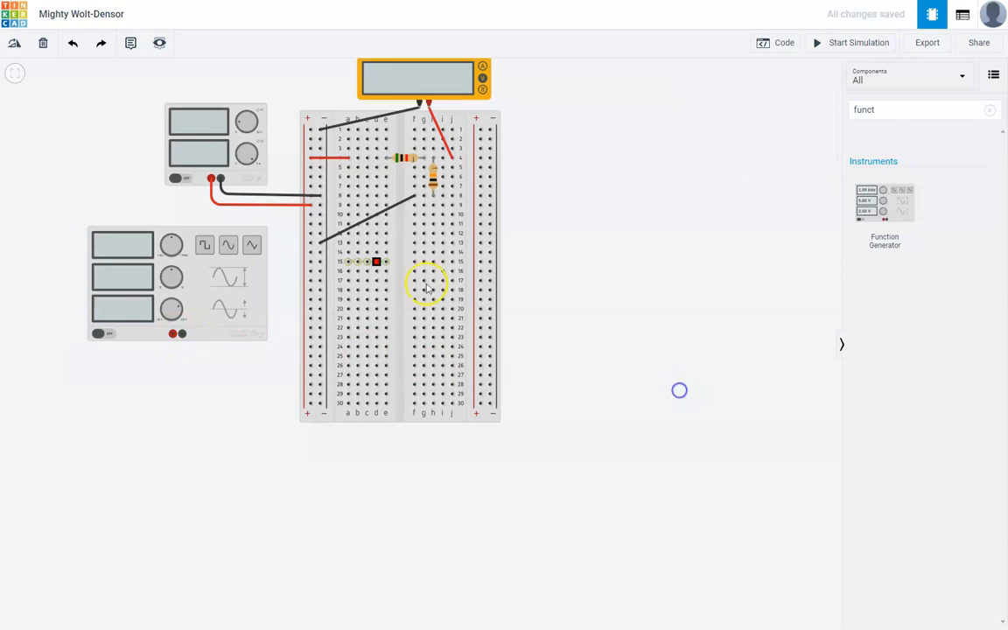
- Delete the power supply and move the function generator up into its place beside the breadboard
{"action": "left_click", "coordinate": [191, 139]}
{"action": "key", "text": "Delete"}
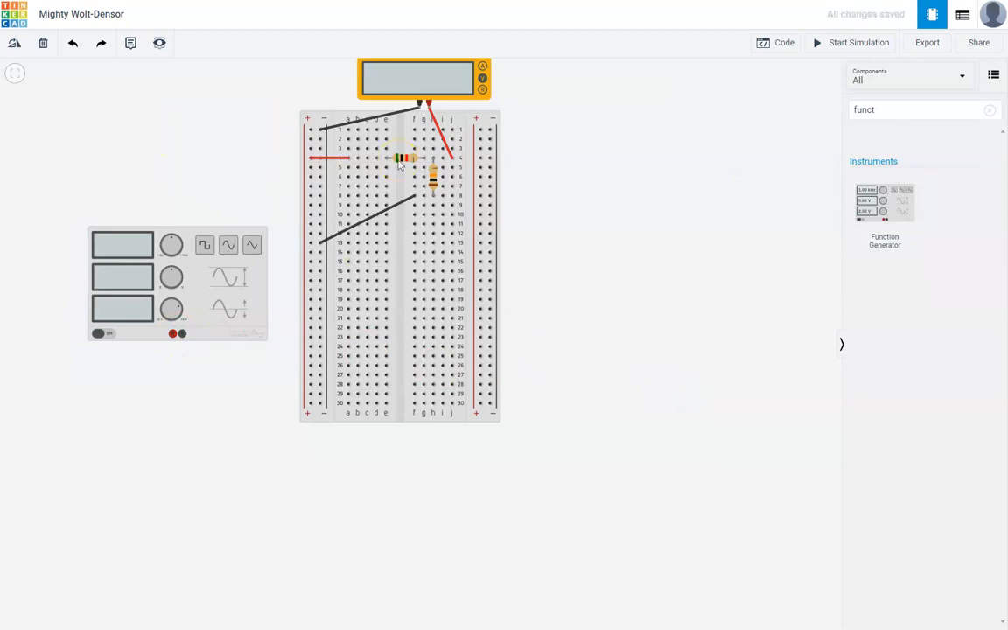
{"action": "left_click_drag", "start_coordinate": [193, 275], "coordinate": [213, 132]}
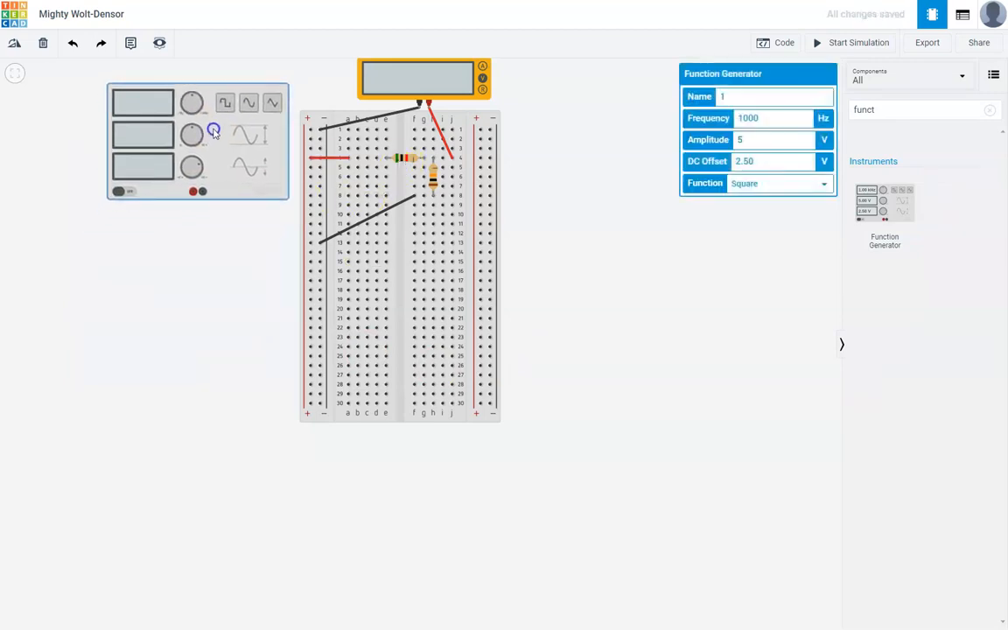
- Wire the function generator's positive terminal to the breadboard's positive rail at row 10 with a squared bend, and colour the wire red
{"action": "left_click", "coordinate": [192, 192]}
{"action": "left_click", "coordinate": [193, 220]}
{"action": "left_click", "coordinate": [307, 216]}
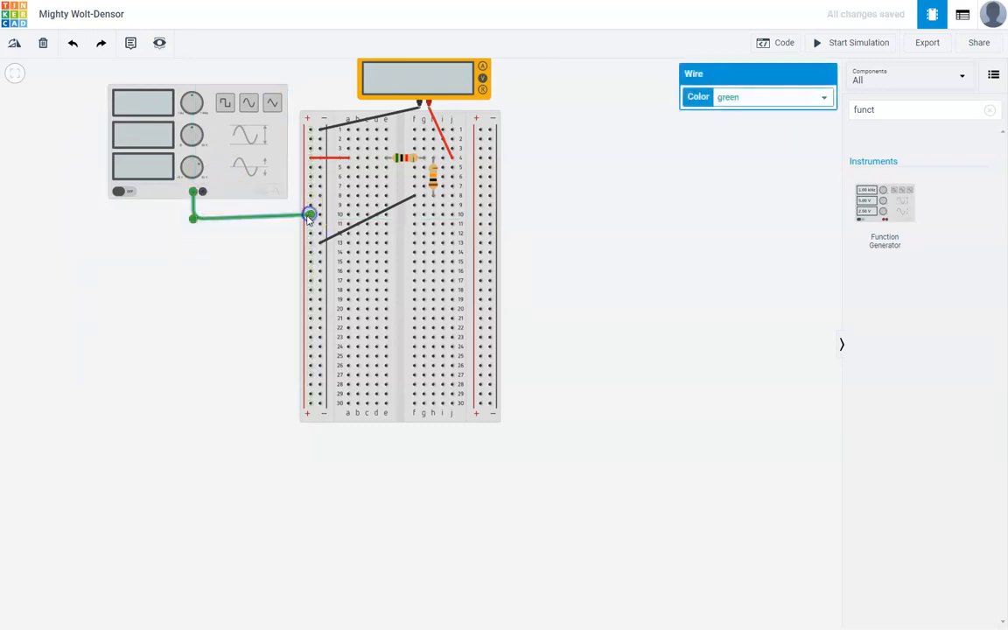
{"action": "left_click", "coordinate": [749, 98]}
{"action": "left_click", "coordinate": [737, 126]}
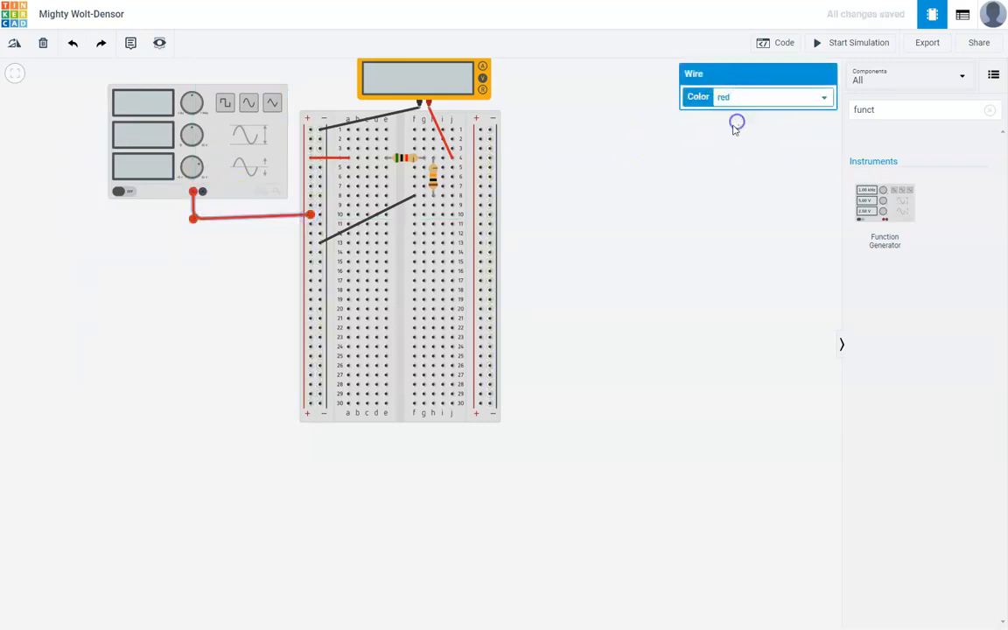
{"action": "left_click_drag", "start_coordinate": [194, 218], "coordinate": [194, 216]}
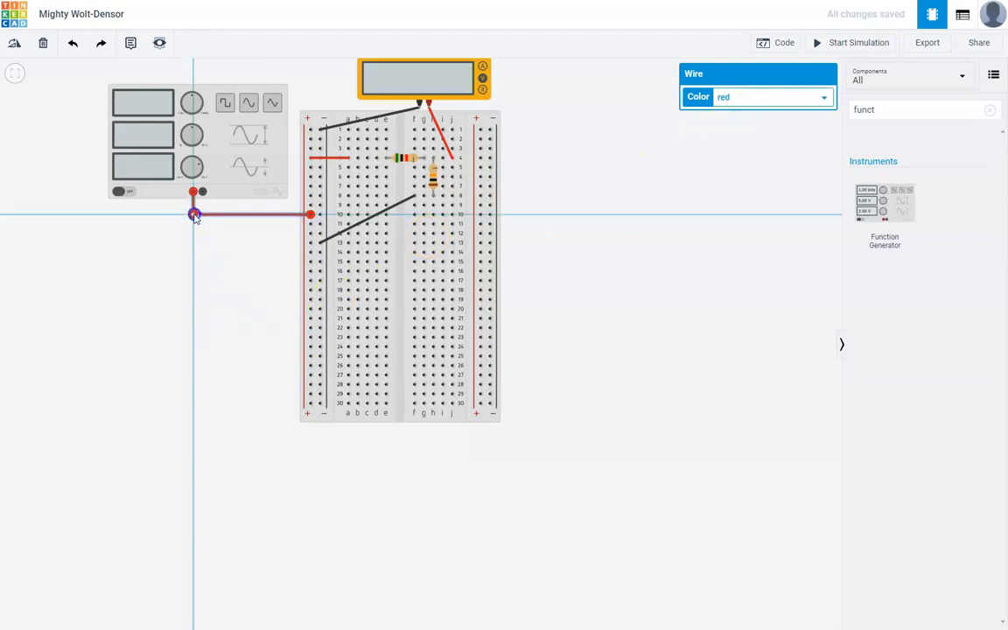
- Wire the function generator's negative terminal to the breadboard's negative rail at row 9, and colour the wire black
{"action": "left_click", "coordinate": [203, 193]}
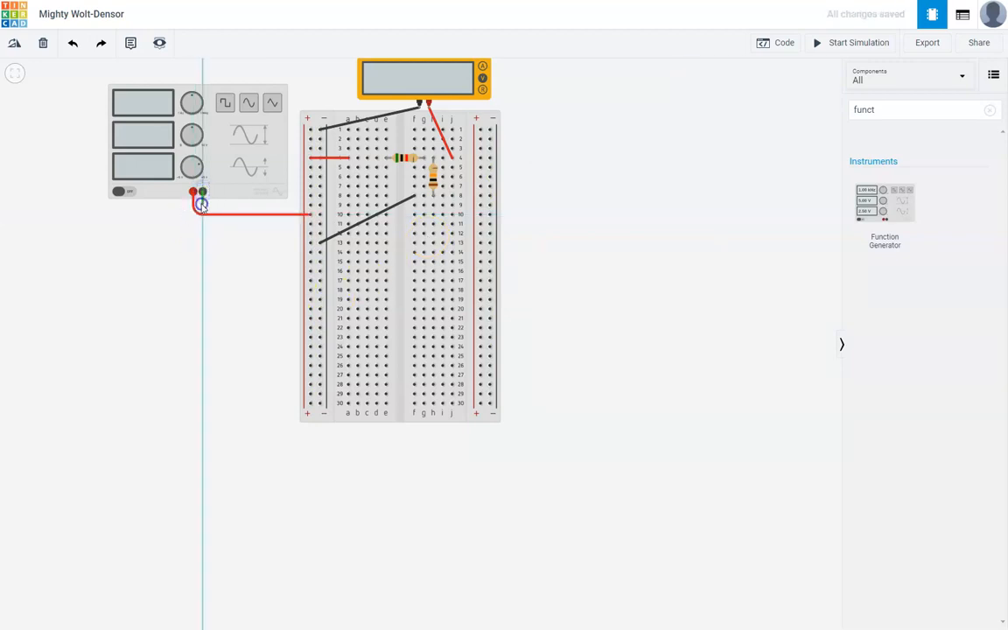
{"action": "left_click", "coordinate": [320, 205]}
{"action": "left_click", "coordinate": [760, 97]}
{"action": "left_click", "coordinate": [735, 113]}
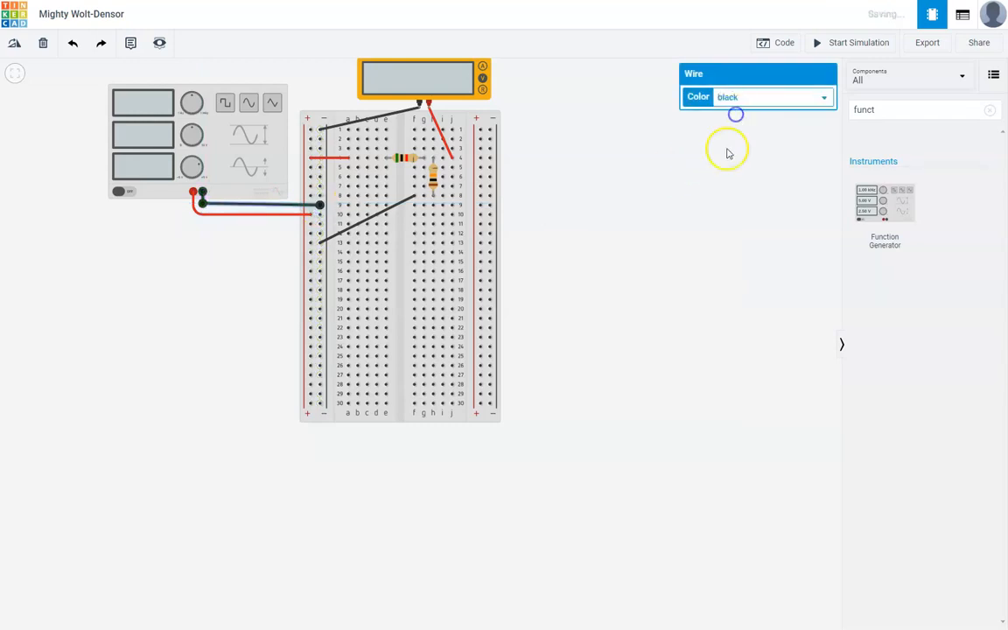
{"action": "left_click", "coordinate": [697, 268]}
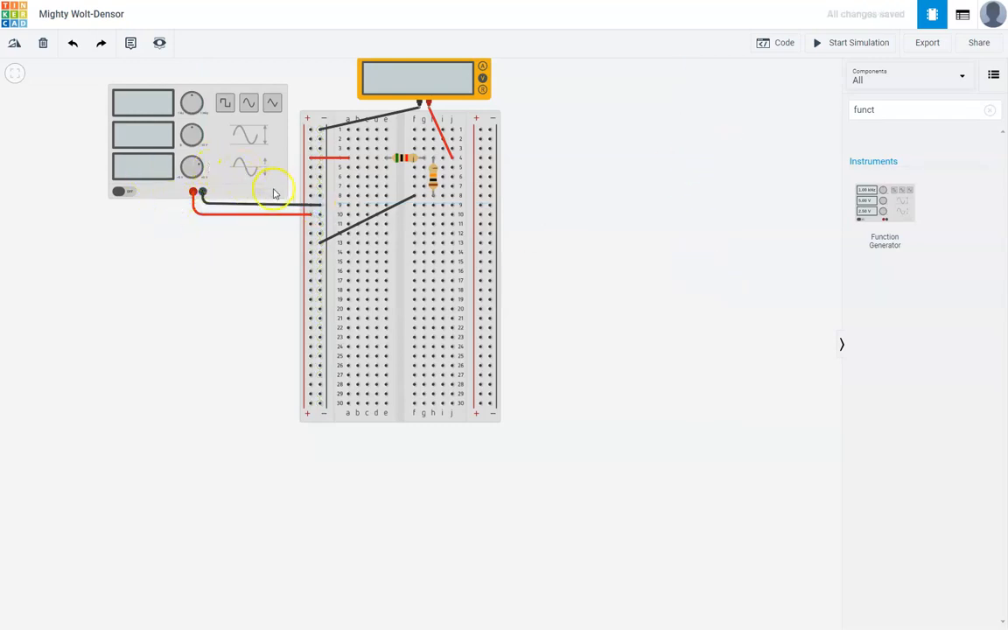
- Set the function generator's frequency to 500 Hz, keeping the 5 V amplitude and 2.50 V DC offset
{"action": "left_click", "coordinate": [207, 189]}
{"action": "left_click", "coordinate": [159, 106]}
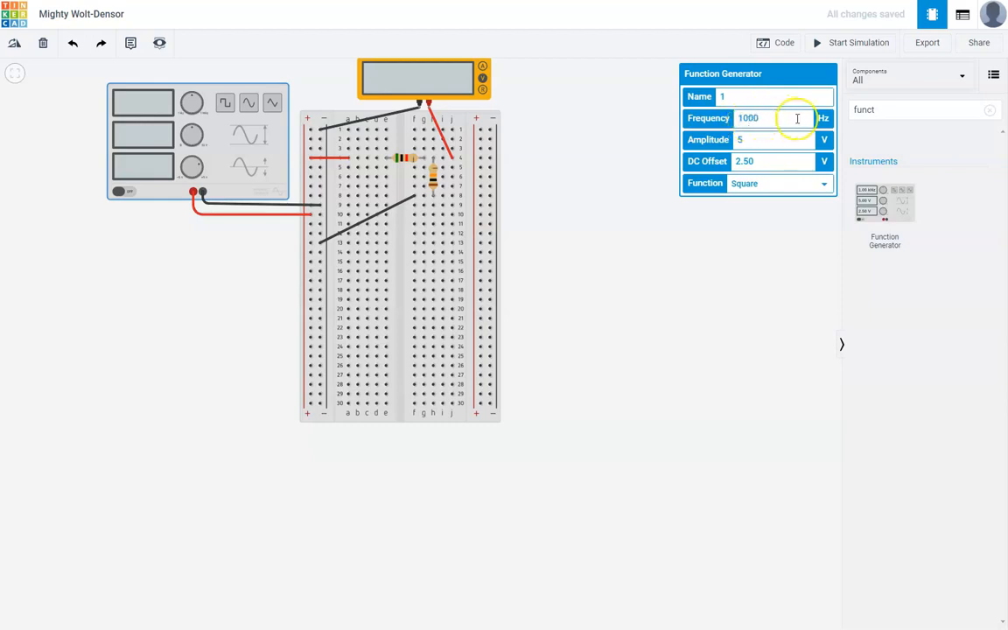
{"action": "type", "text": "5"}
{"action": "left_click", "coordinate": [753, 140]}
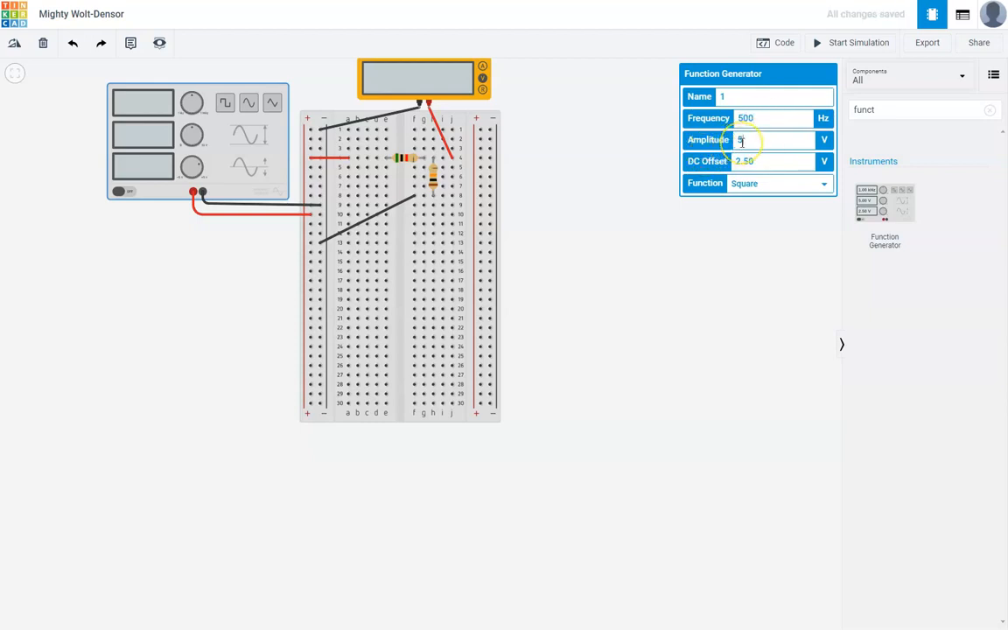
{"action": "left_click", "coordinate": [757, 162]}
{"action": "left_click", "coordinate": [748, 236]}
{"action": "left_click", "coordinate": [748, 232]}
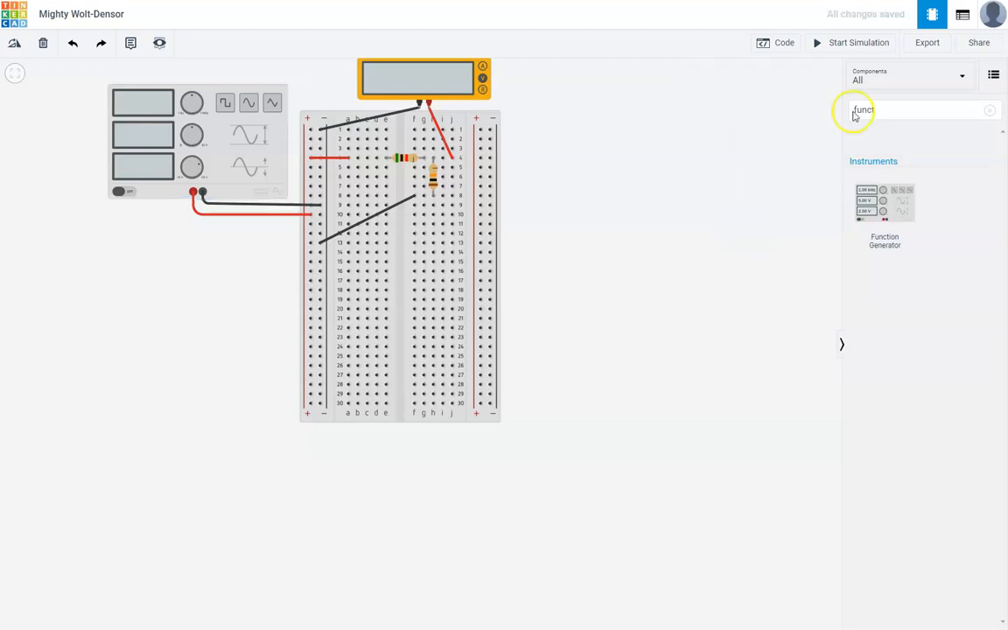
- Search the components for "osc" and place an Oscilloscope below the function generator
{"action": "left_click", "coordinate": [899, 108]}
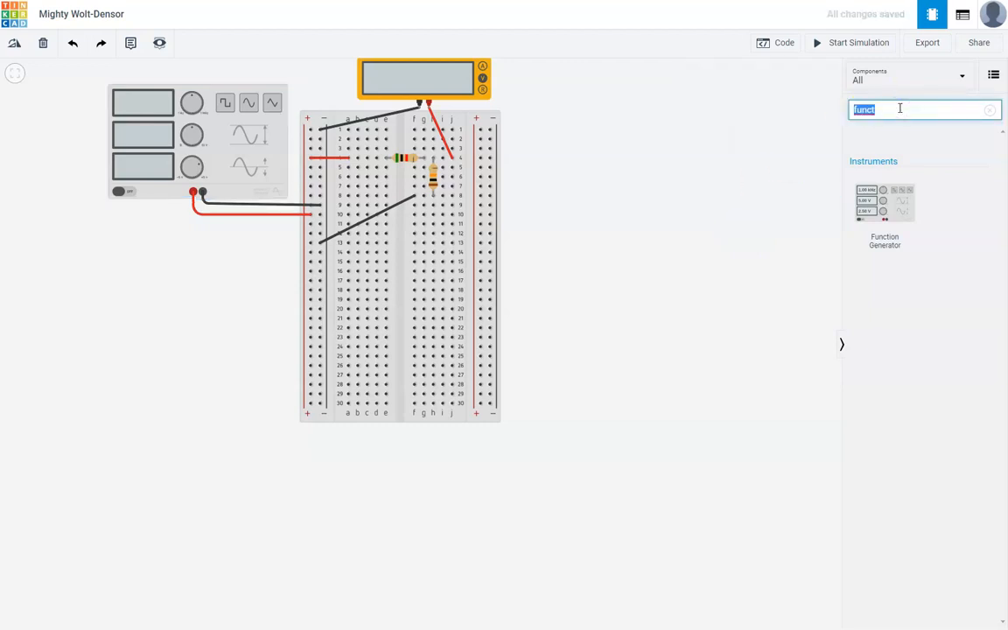
{"action": "type", "text": "osc"}
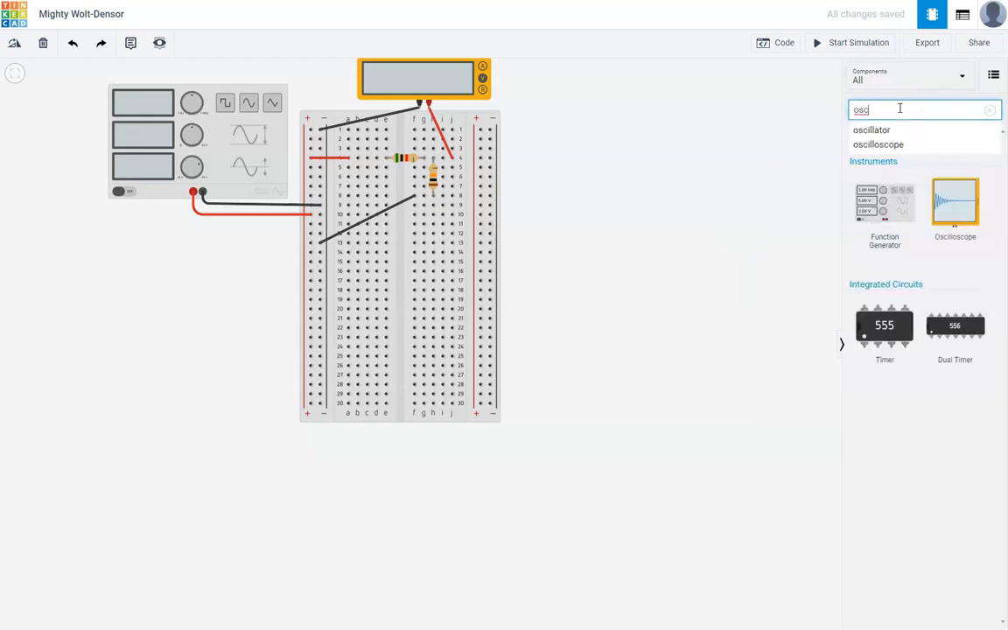
{"action": "left_click_drag", "start_coordinate": [954, 202], "coordinate": [190, 397]}
{"action": "left_click", "coordinate": [517, 425]}
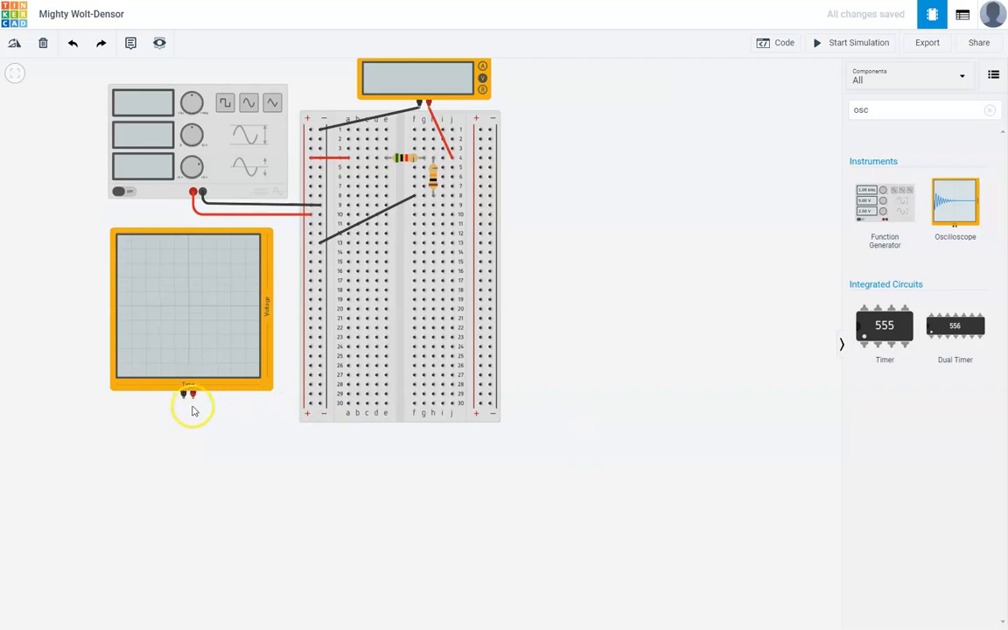
- Wire the oscilloscope's positive terminal to the positive rail at row 29 and its negative terminal to the negative rail at row 30
{"action": "left_click", "coordinate": [193, 399]}
{"action": "left_click", "coordinate": [309, 396]}
{"action": "left_click", "coordinate": [184, 395]}
{"action": "left_click", "coordinate": [309, 404]}
{"action": "mouse_move", "coordinate": [312, 405]}
{"action": "left_mouse_down"}
{"action": "mouse_move", "coordinate": [181, 411]}
{"action": "mouse_move", "coordinate": [318, 406]}
{"action": "left_mouse_up"}
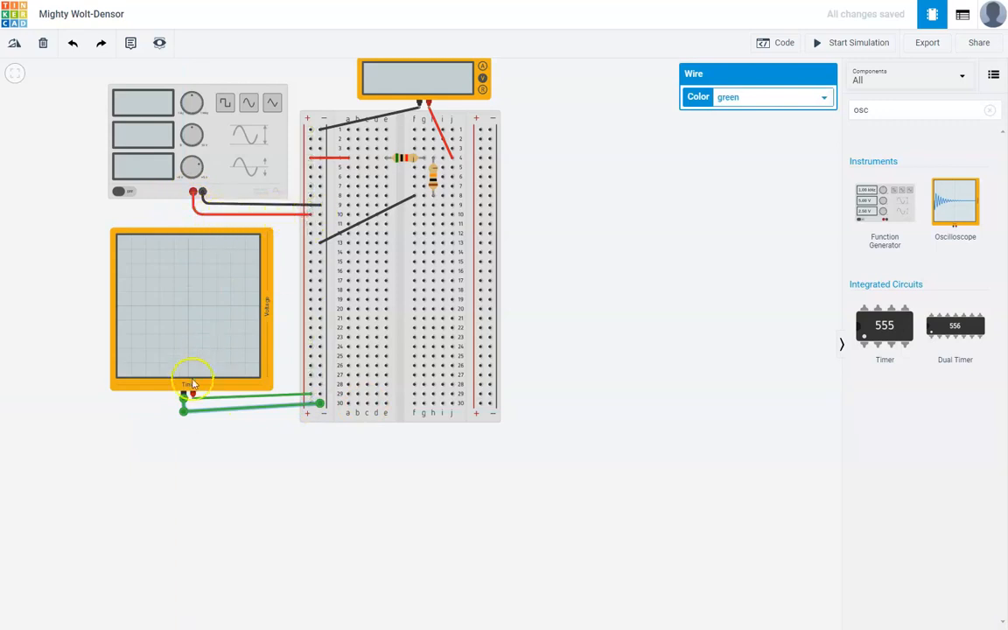
- Colour the oscilloscope's positive wire red and its negative wire black
{"action": "left_click", "coordinate": [209, 399]}
{"action": "left_click", "coordinate": [777, 98]}
{"action": "left_click", "coordinate": [763, 121]}
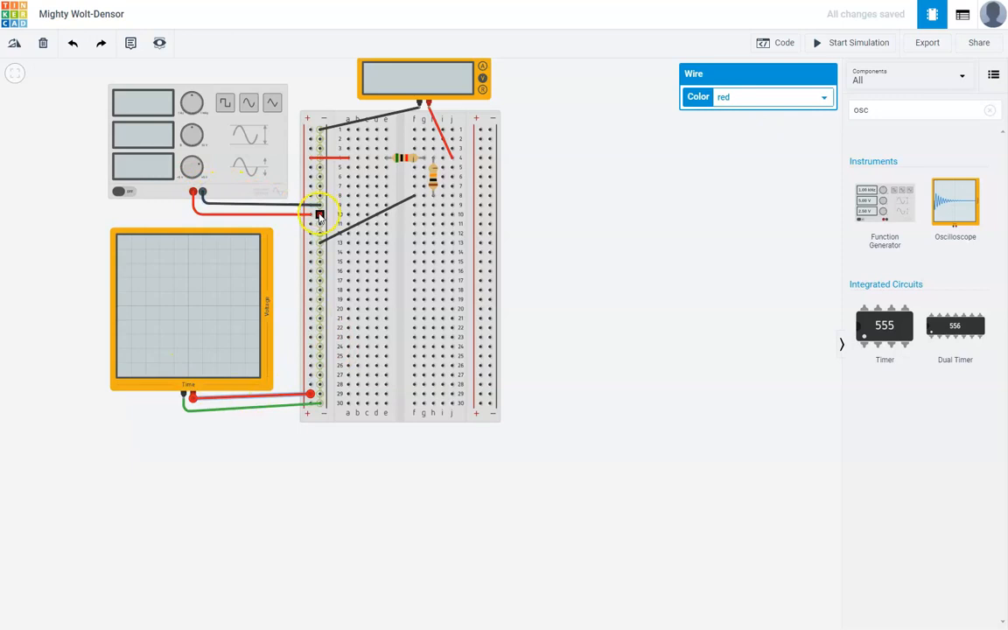
{"action": "left_click", "coordinate": [225, 408]}
{"action": "left_click", "coordinate": [785, 98]}
{"action": "left_click", "coordinate": [775, 112]}
{"action": "left_click", "coordinate": [711, 342]}
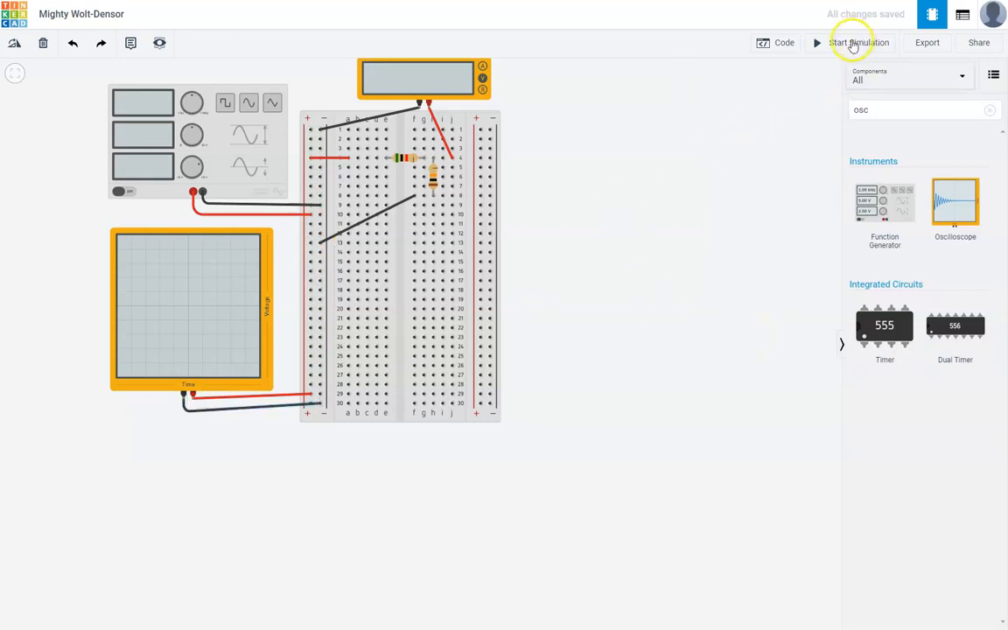
- Start the simulation and set the oscilloscope's time per division to 1 ms
{"action": "left_click", "coordinate": [854, 43]}
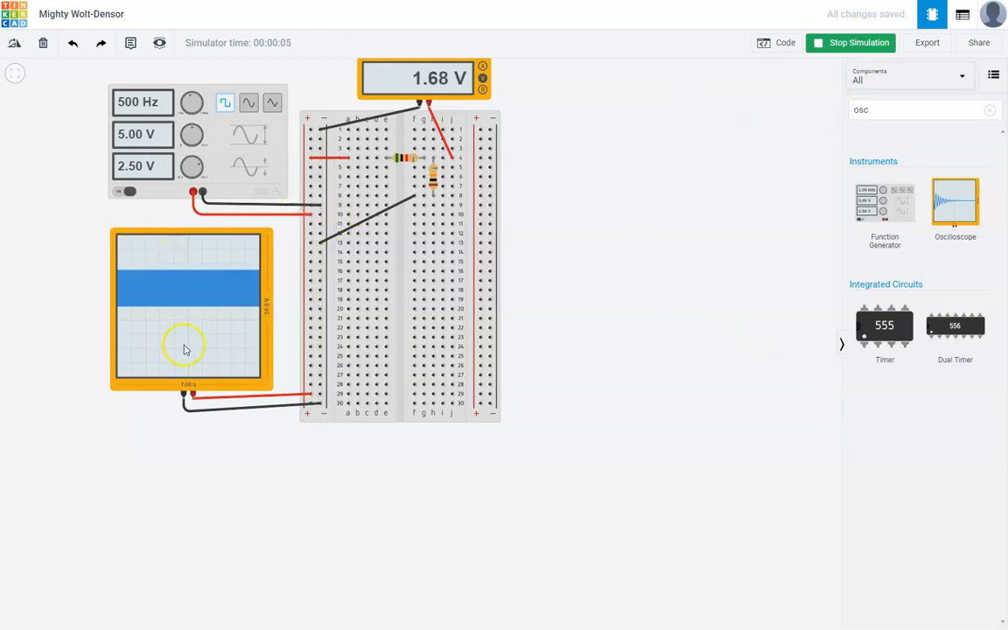
{"action": "left_click", "coordinate": [182, 392]}
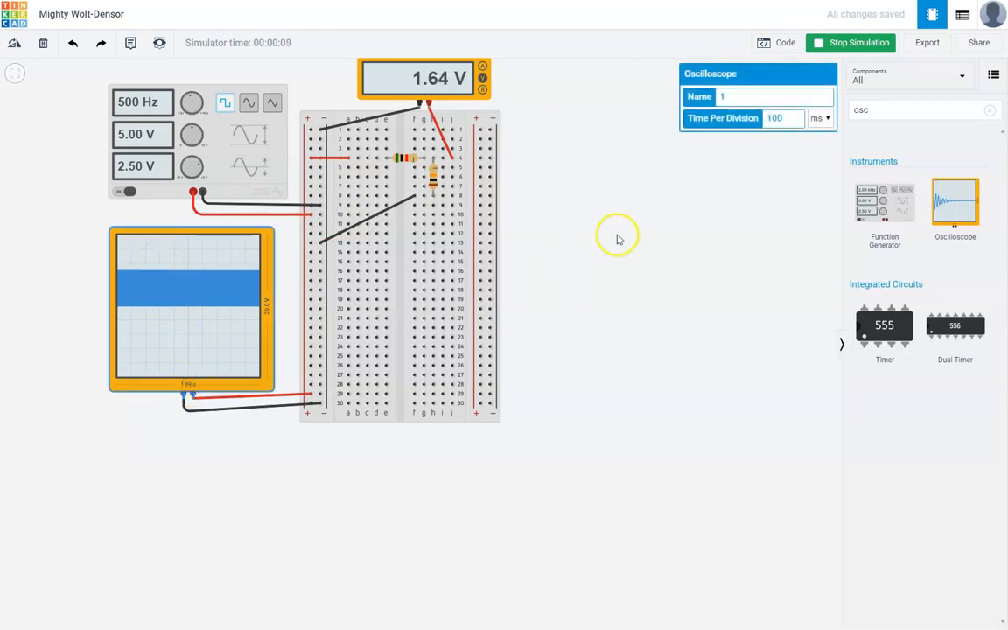
{"action": "left_click", "coordinate": [827, 121]}
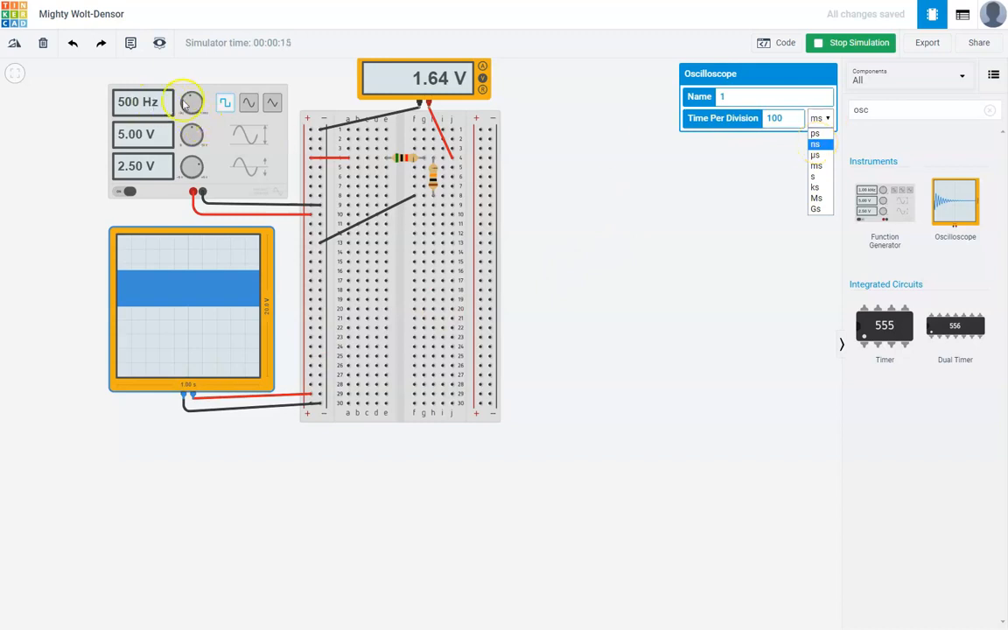
{"action": "left_click", "coordinate": [142, 105]}
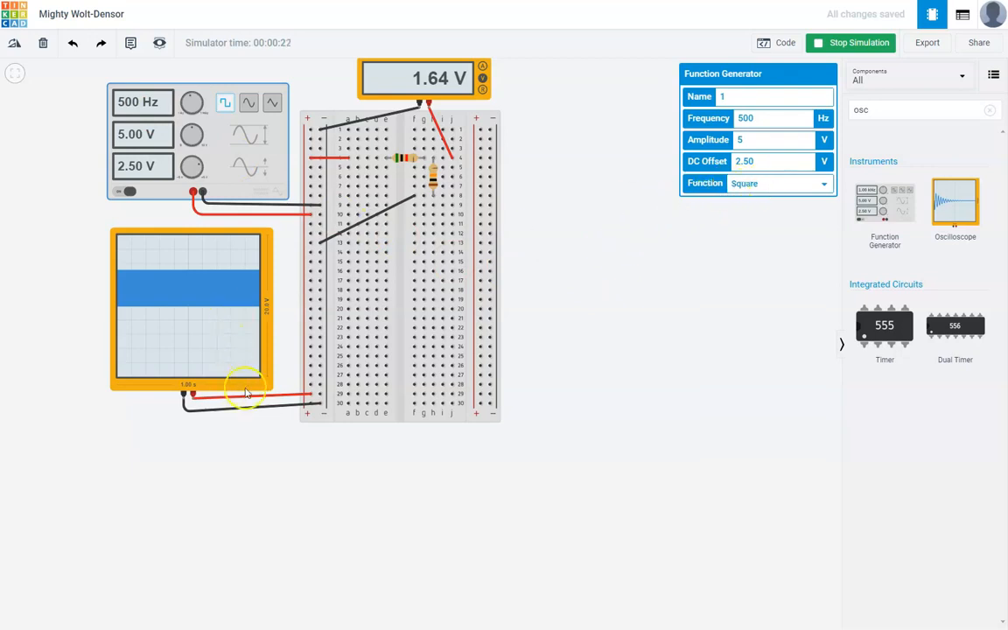
{"action": "left_click", "coordinate": [229, 348]}
{"action": "double_click", "coordinate": [776, 118]}
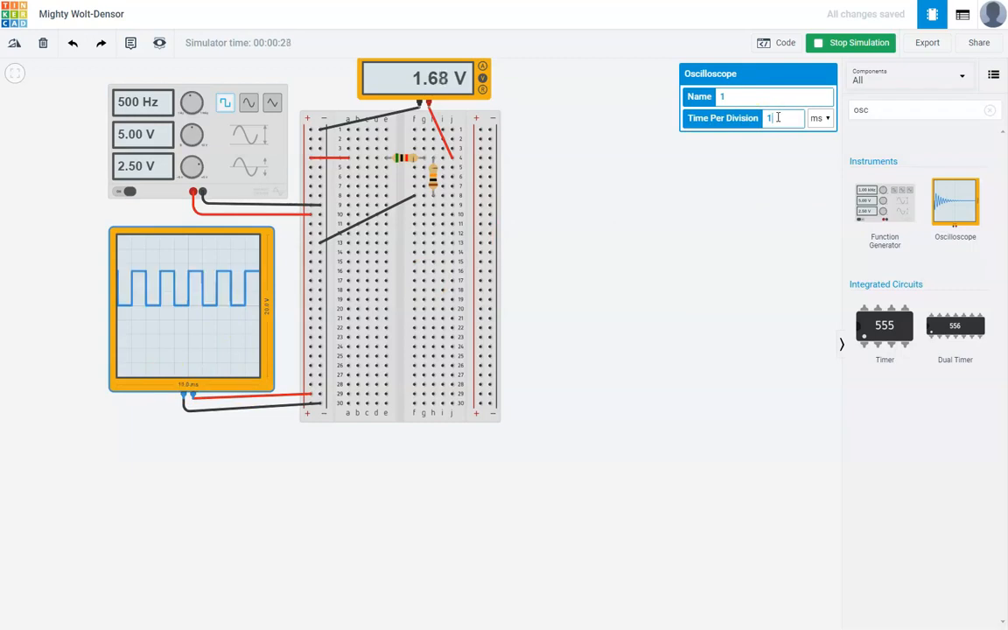
- Switch the function generator's waveform to Sine and set its DC offset to 0 V
{"action": "left_click", "coordinate": [225, 104]}
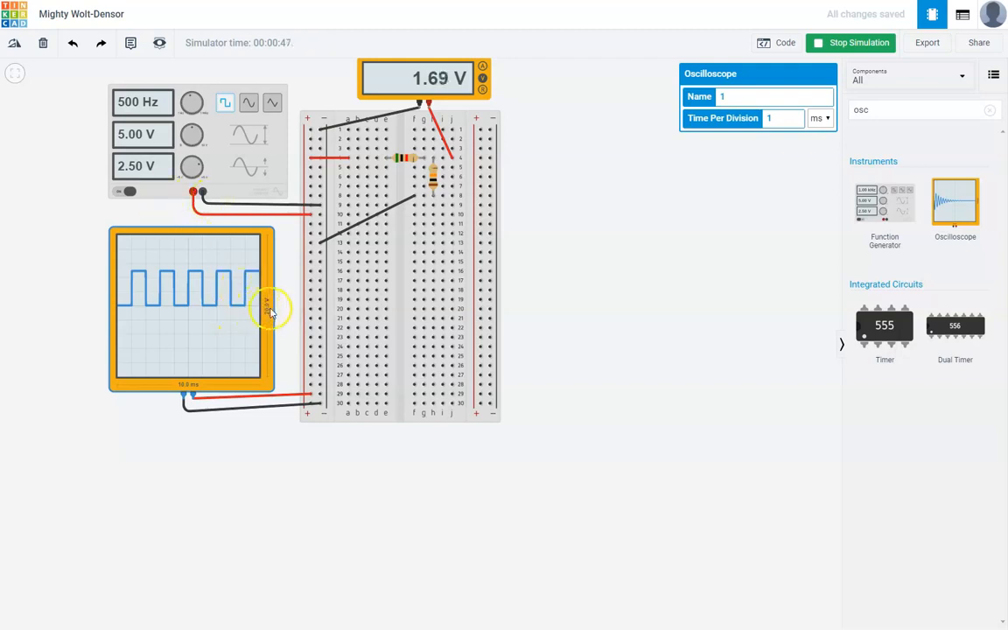
{"action": "left_click", "coordinate": [251, 102]}
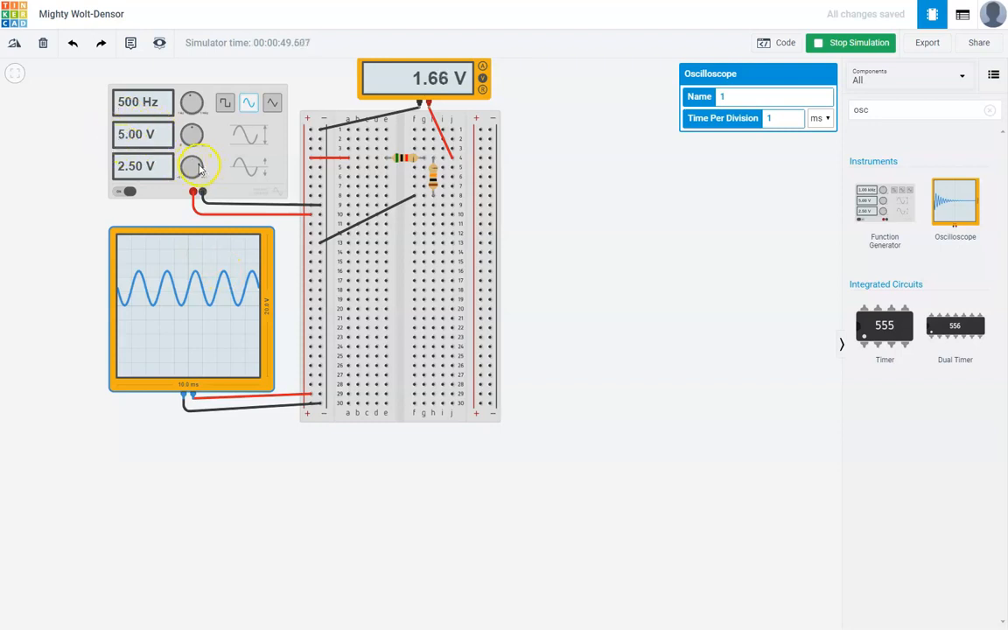
{"action": "left_click_drag", "start_coordinate": [198, 167], "coordinate": [191, 166]}
{"action": "left_click", "coordinate": [140, 169]}
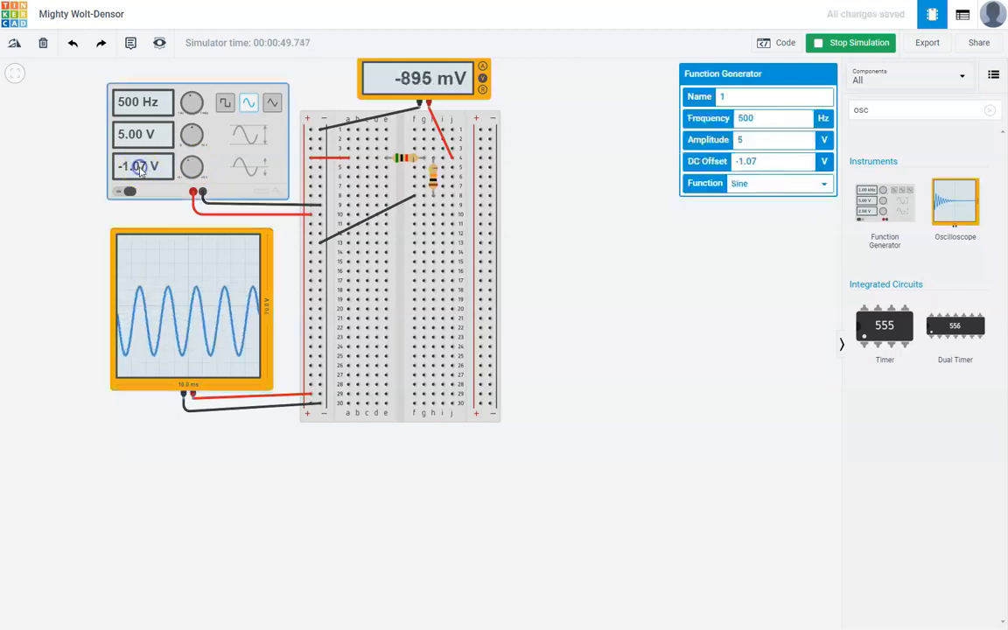
{"action": "left_click", "coordinate": [755, 162]}
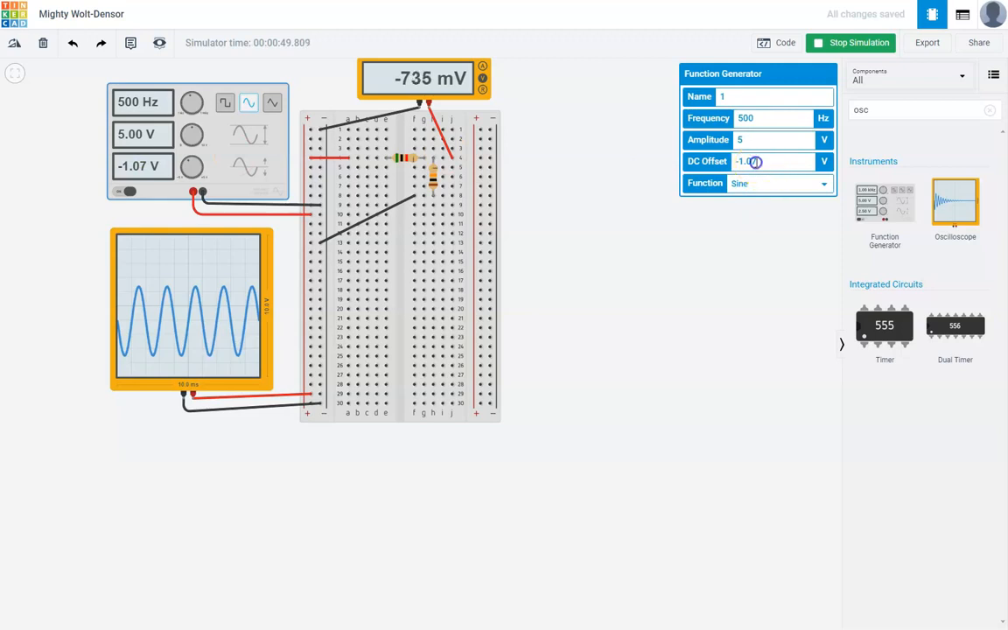
{"action": "type", "text": "0"}
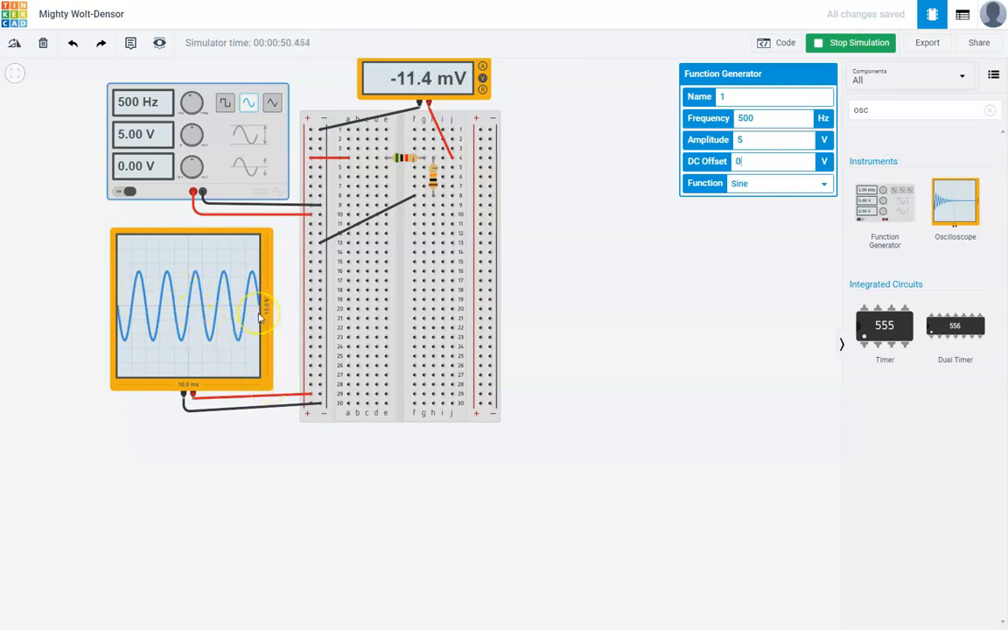
- Add a second oscilloscope right of the breadboard, wiring its negative terminal to i4 and its positive terminal to the negative rail at row 14
{"action": "left_click_drag", "start_coordinate": [945, 200], "coordinate": [634, 236]}
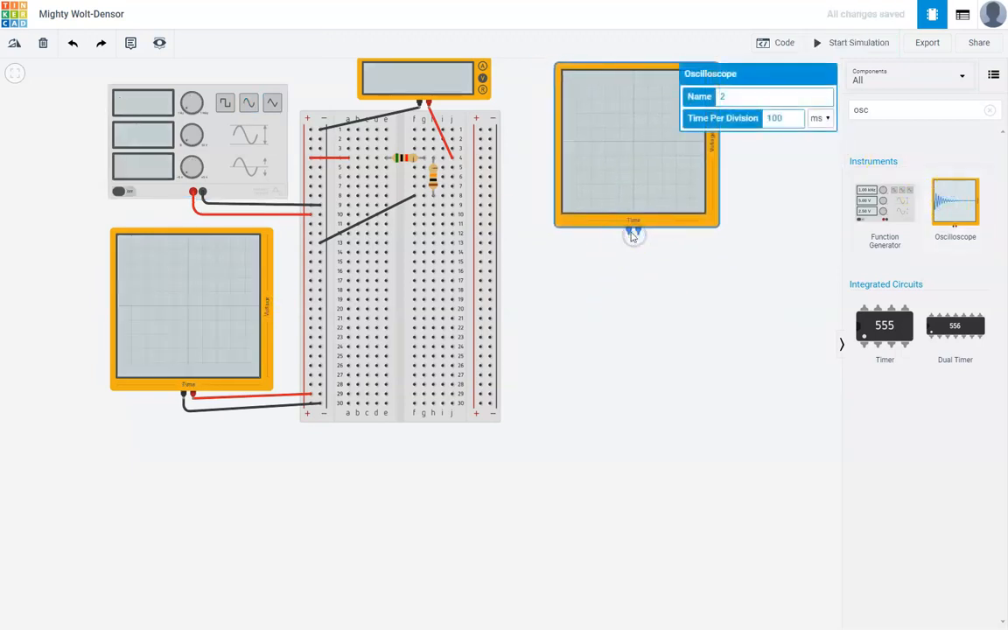
{"action": "left_click", "coordinate": [629, 232]}
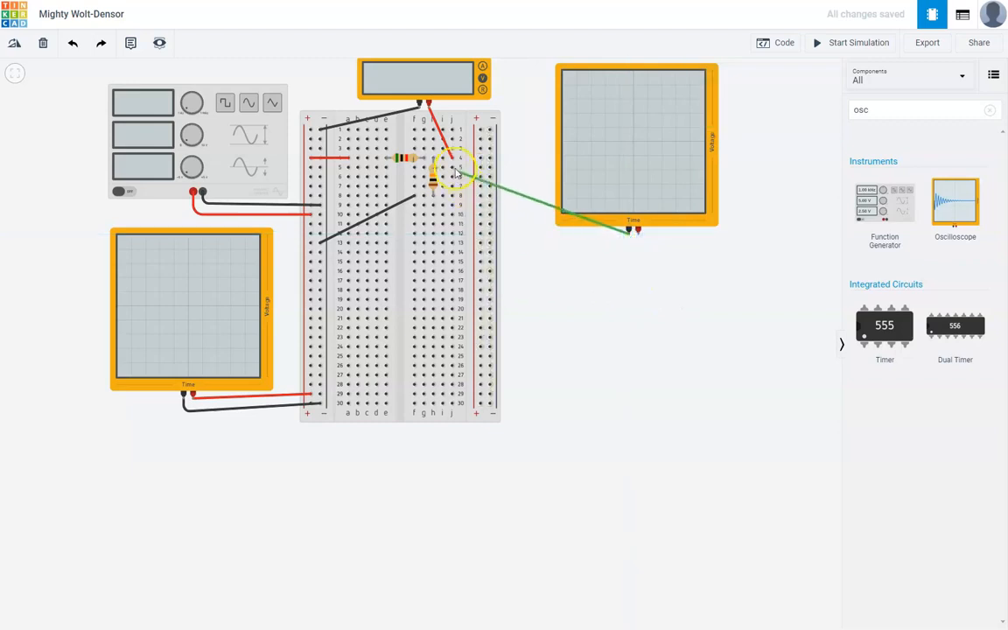
{"action": "left_click", "coordinate": [443, 158]}
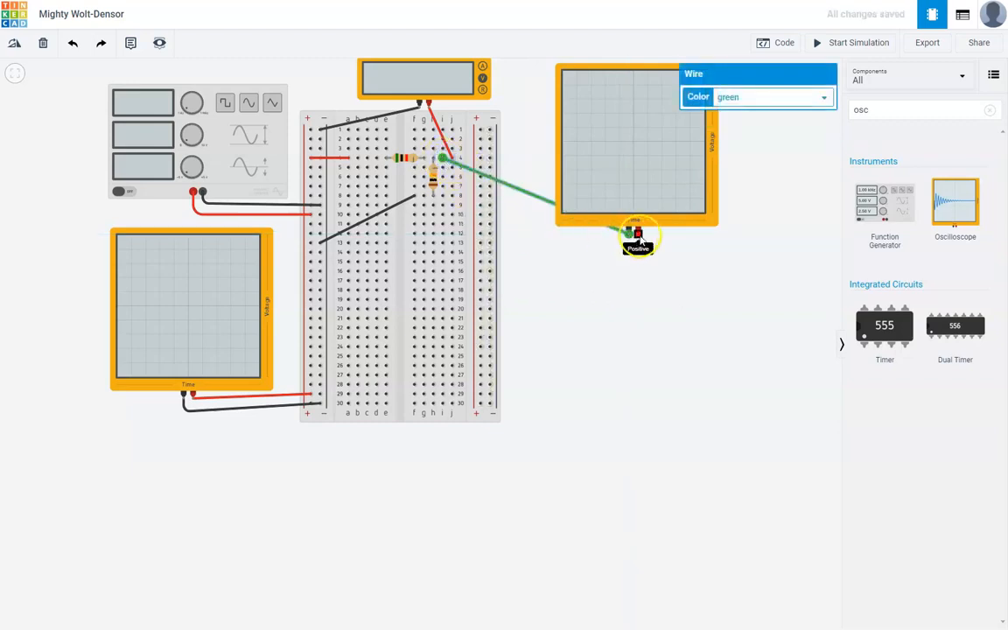
{"action": "left_click", "coordinate": [637, 237]}
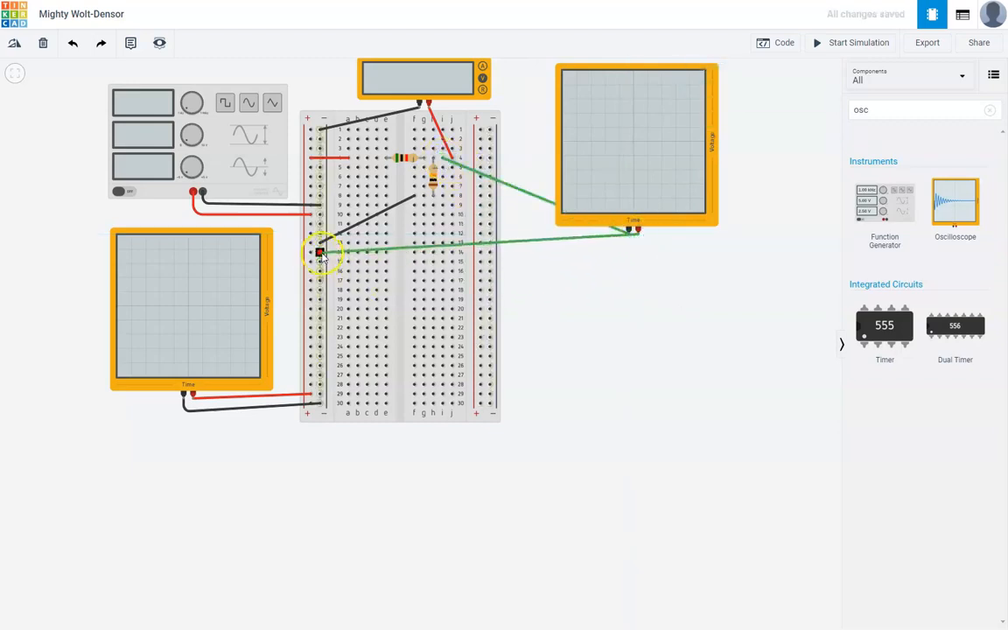
{"action": "left_click", "coordinate": [320, 253]}
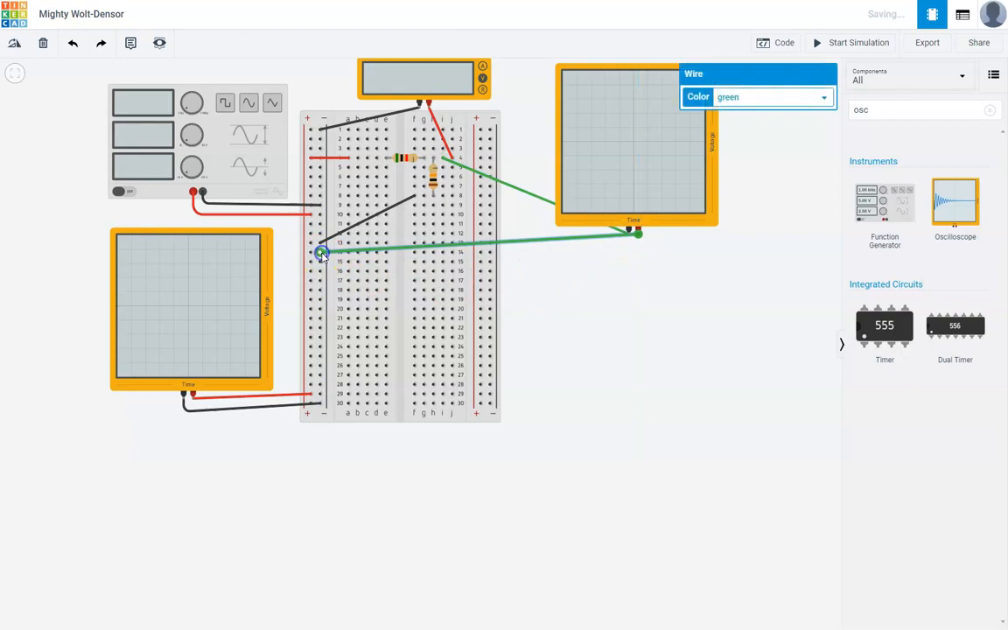
- Colour the second oscilloscope's wire to hole i4 red and its wire to the negative rail black
{"action": "left_click", "coordinate": [521, 190]}
{"action": "left_click", "coordinate": [776, 99]}
{"action": "left_click", "coordinate": [761, 121]}
{"action": "left_click", "coordinate": [571, 236]}
{"action": "left_click", "coordinate": [779, 101]}
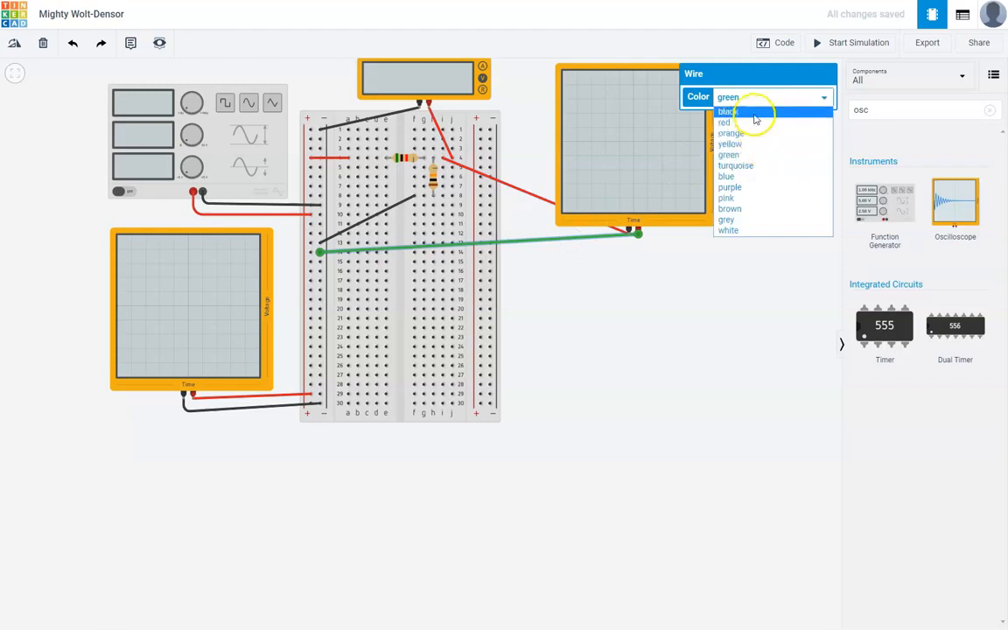
{"action": "left_click", "coordinate": [755, 112]}
{"action": "left_click", "coordinate": [701, 298]}
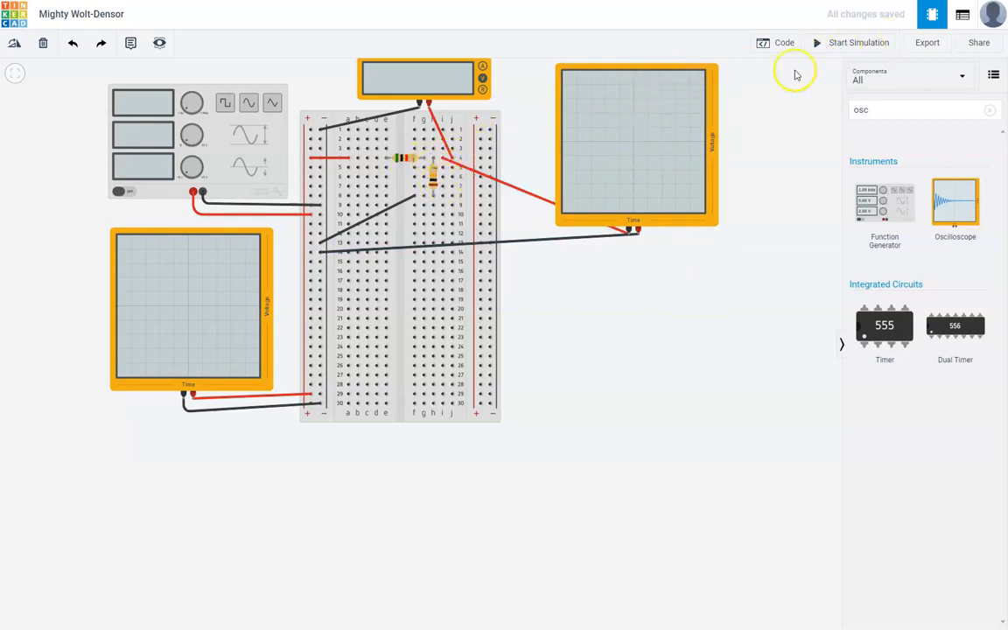
- Start the simulation and delete the multimeter above the breadboard
{"action": "left_click", "coordinate": [853, 42]}
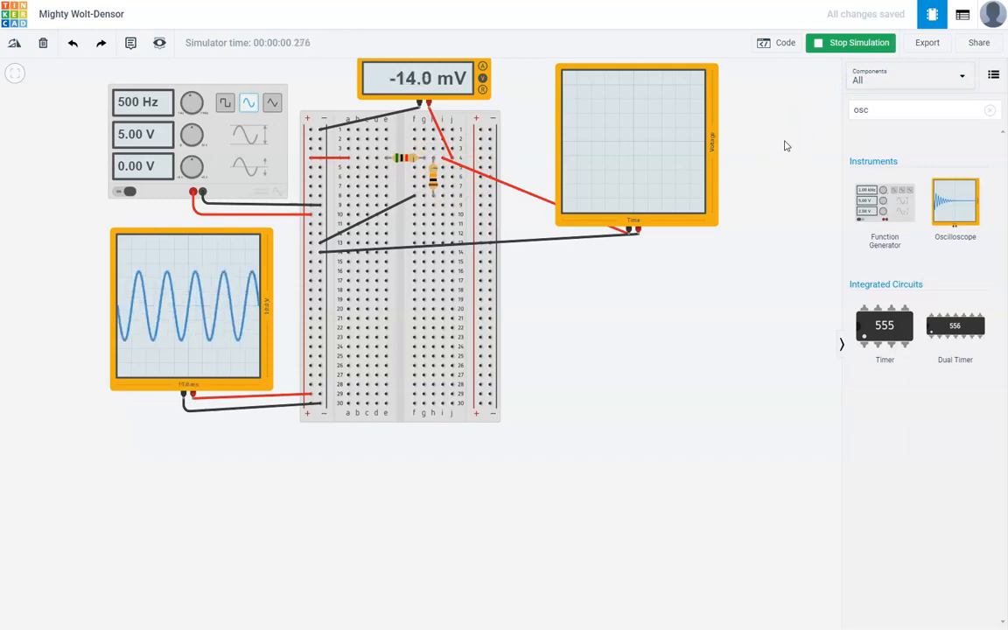
{"action": "left_click", "coordinate": [429, 91]}
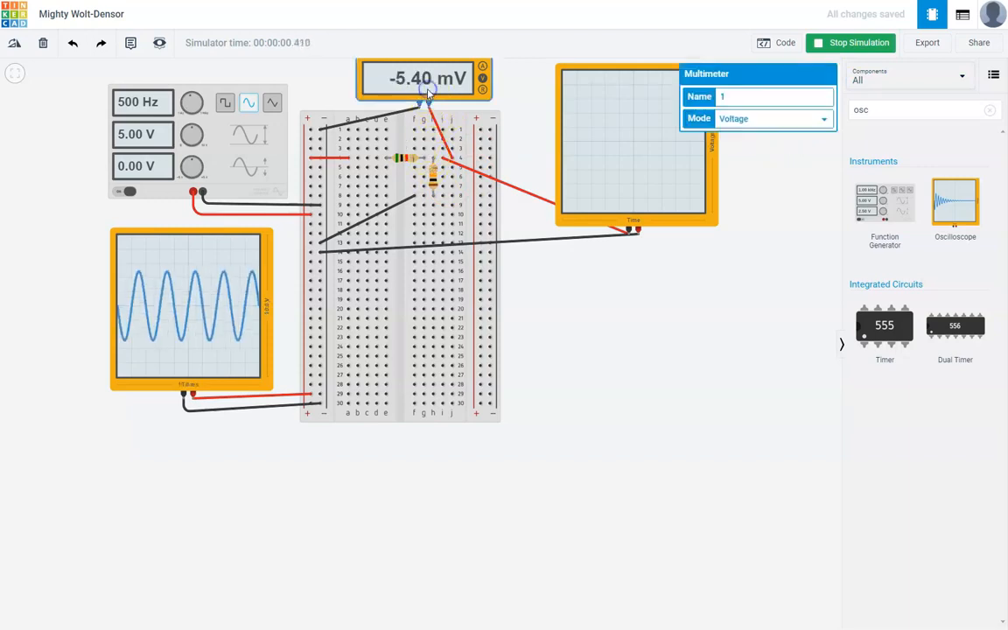
{"action": "key", "text": "Delete"}
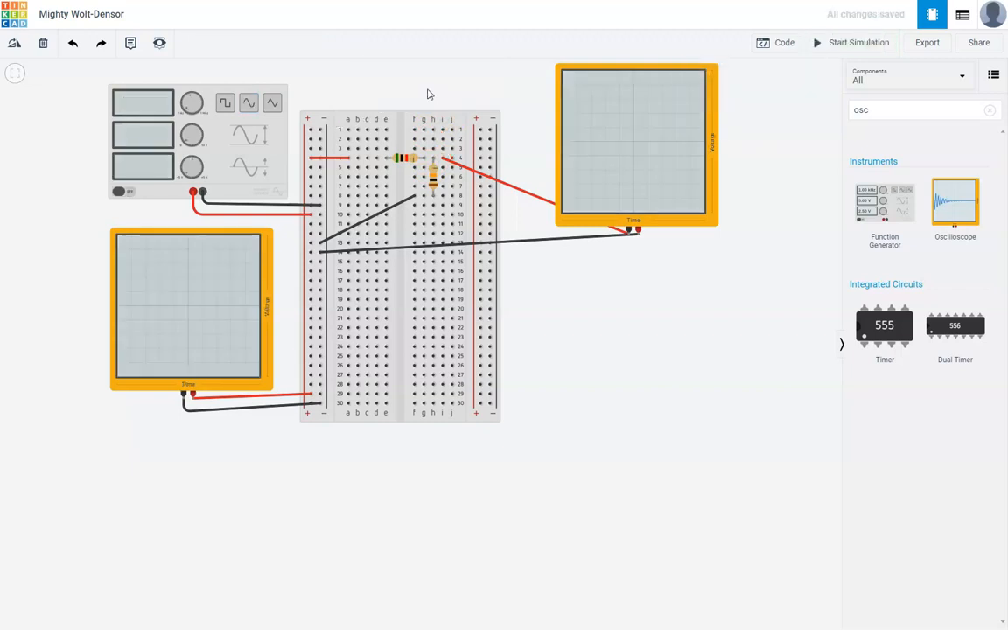
- Run the simulation with the second oscilloscope's time per division set to 1 ms, then stop it after comparing both waveforms
{"action": "left_click", "coordinate": [838, 46]}
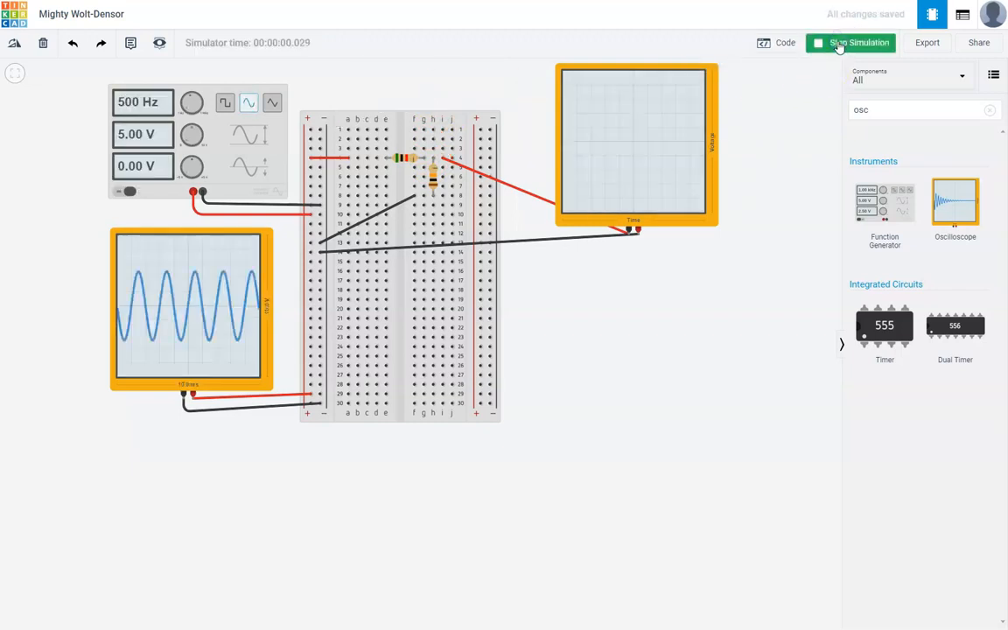
{"action": "left_click", "coordinate": [710, 213]}
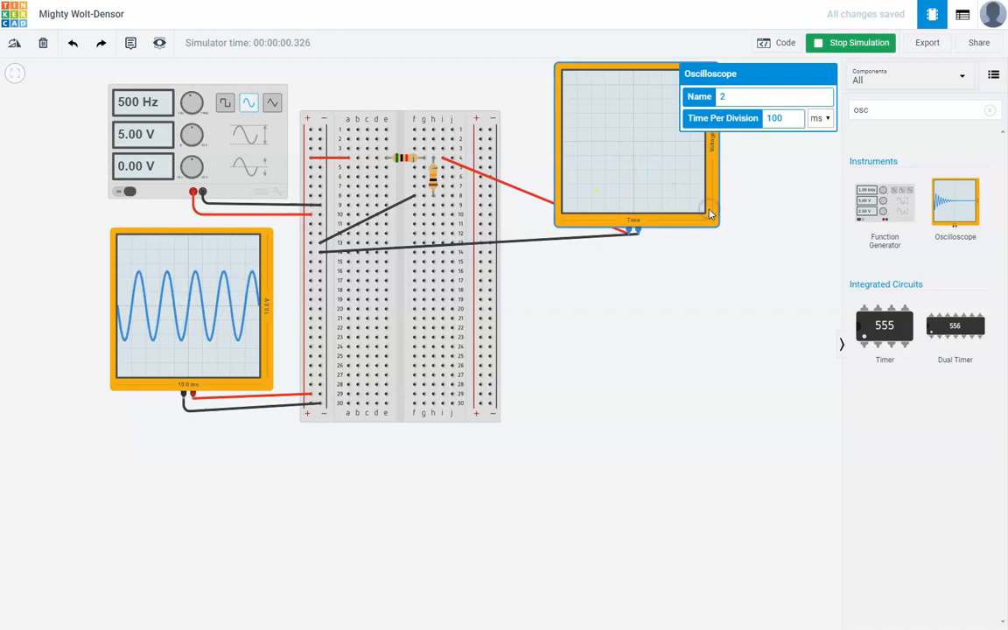
{"action": "left_click", "coordinate": [774, 117]}
{"action": "left_click", "coordinate": [804, 222]}
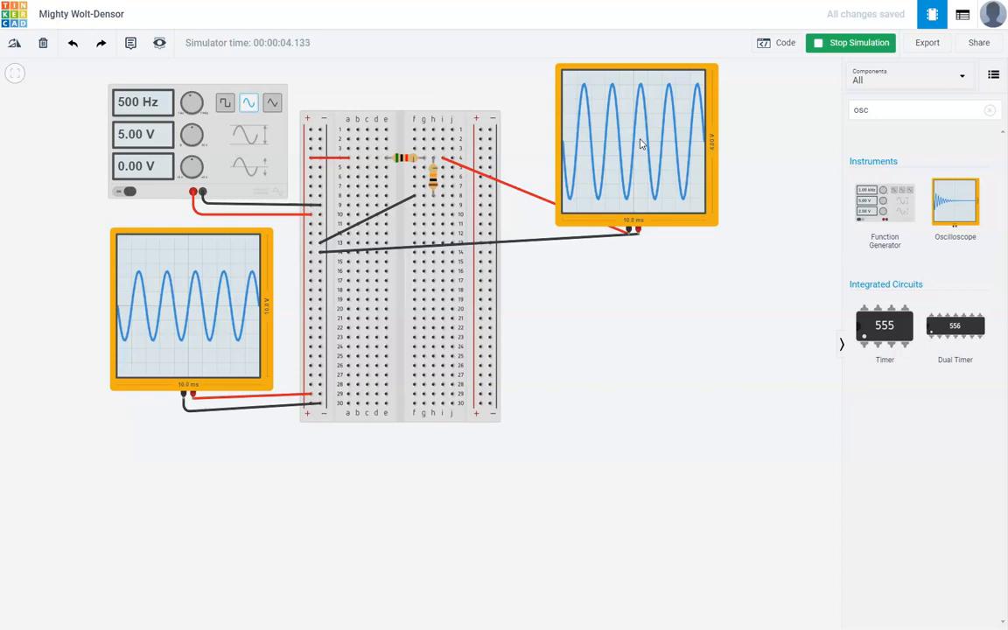
{"action": "left_click", "coordinate": [856, 42]}
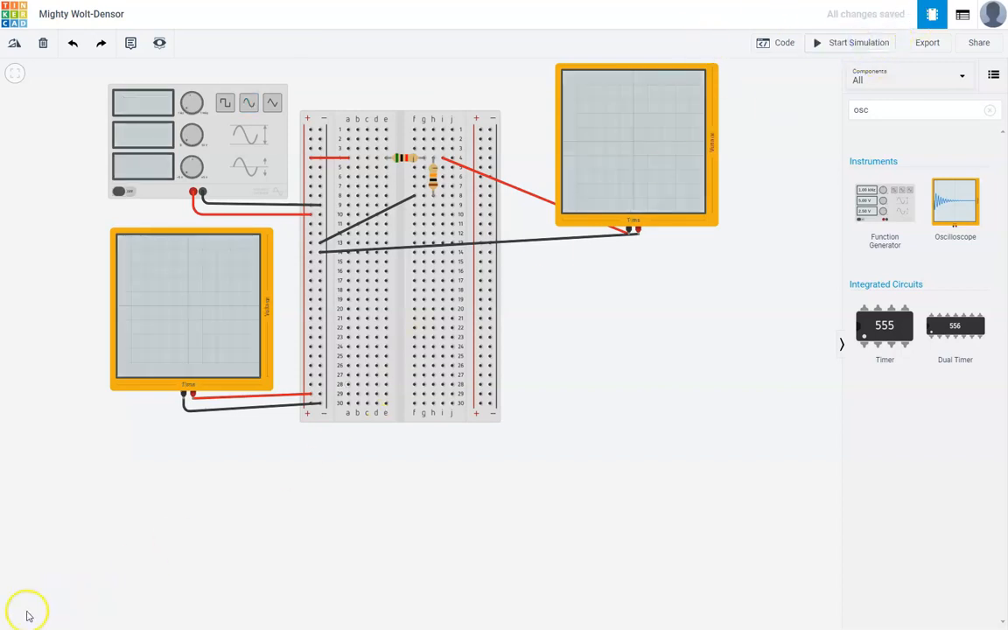